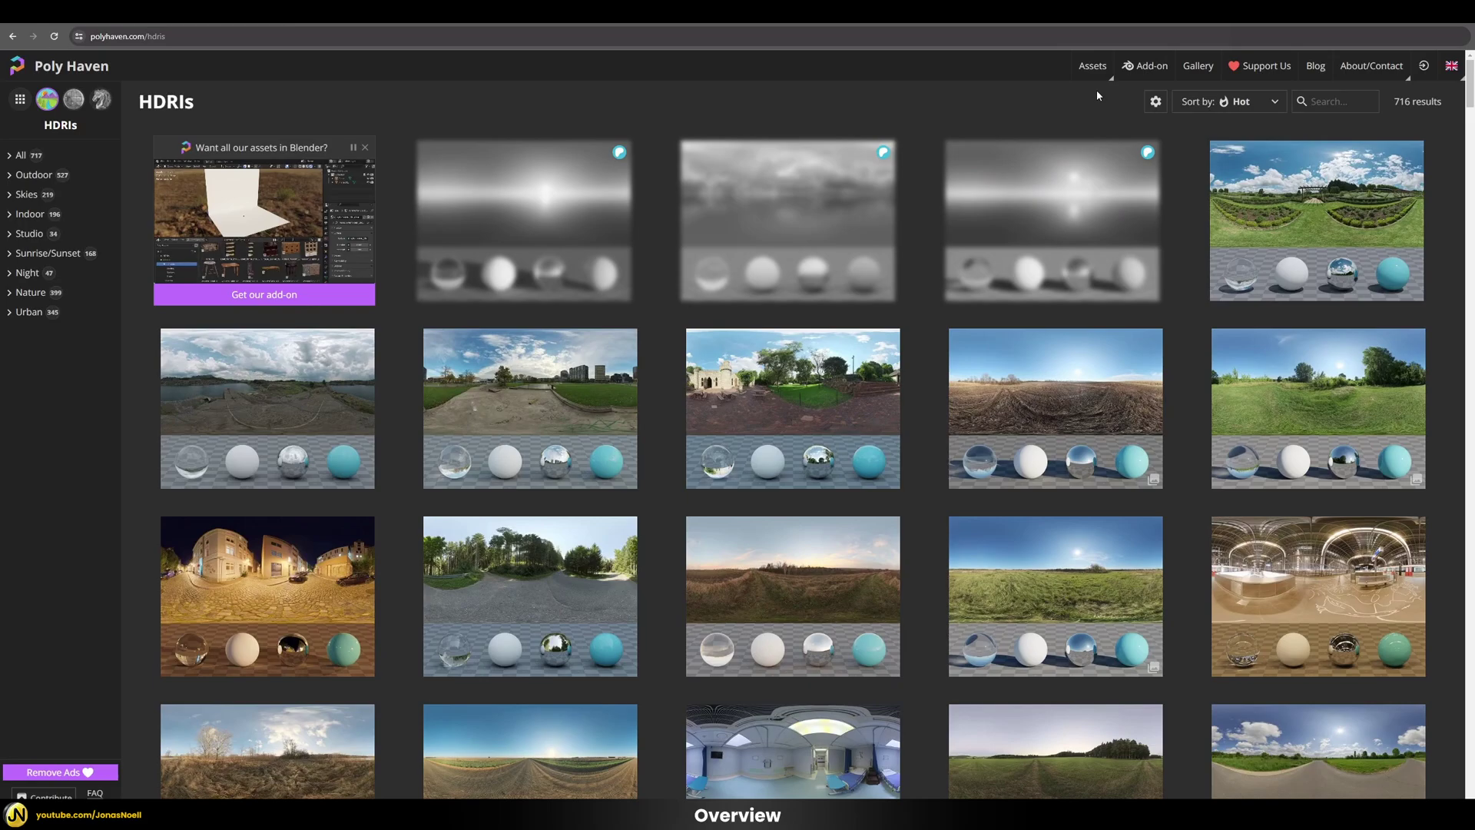
Browse the Textures library on Poly Haven and look through the available materials.
mouse_move(1101, 70)
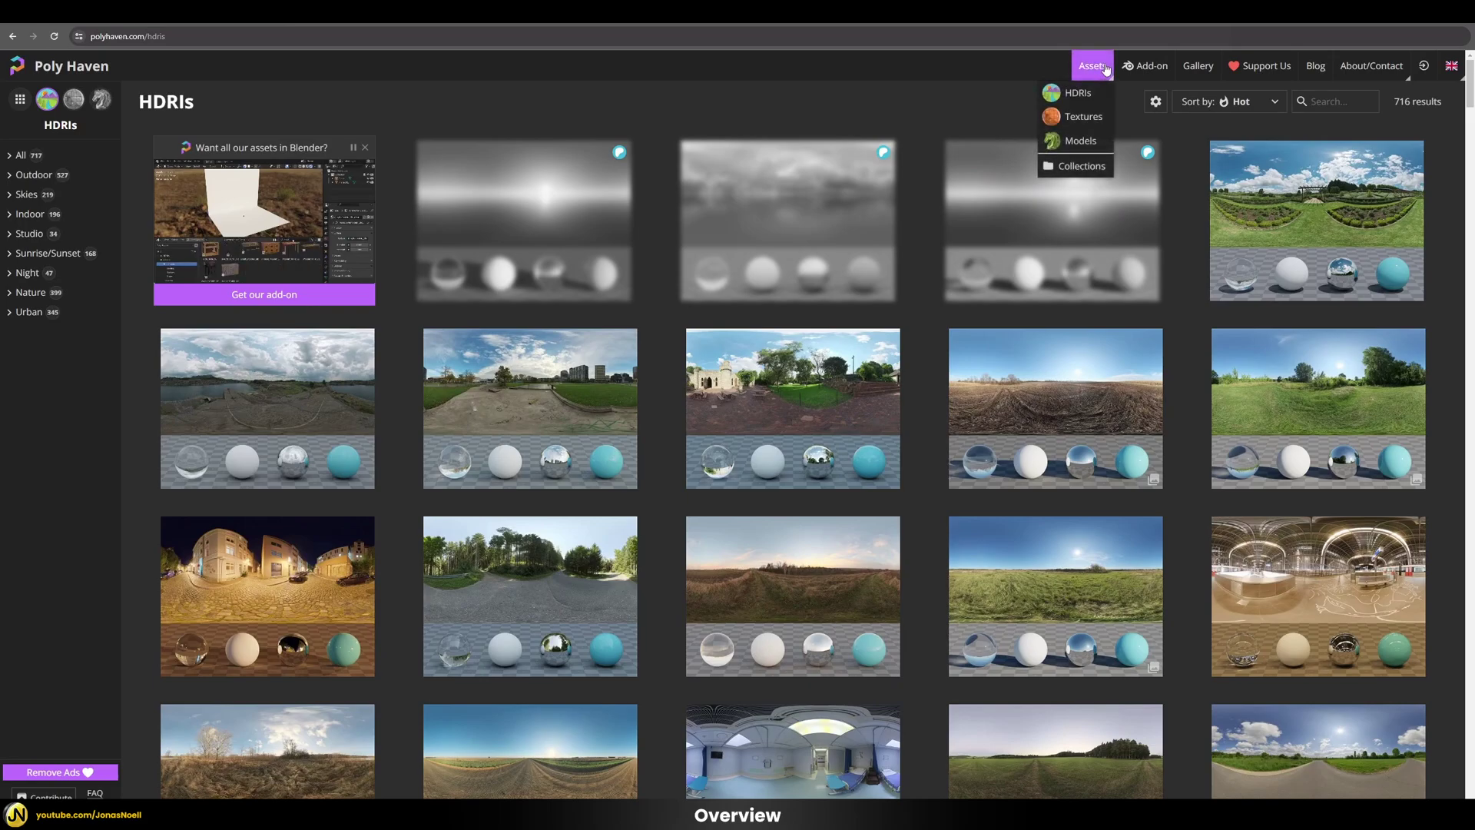
left_click(1064, 120)
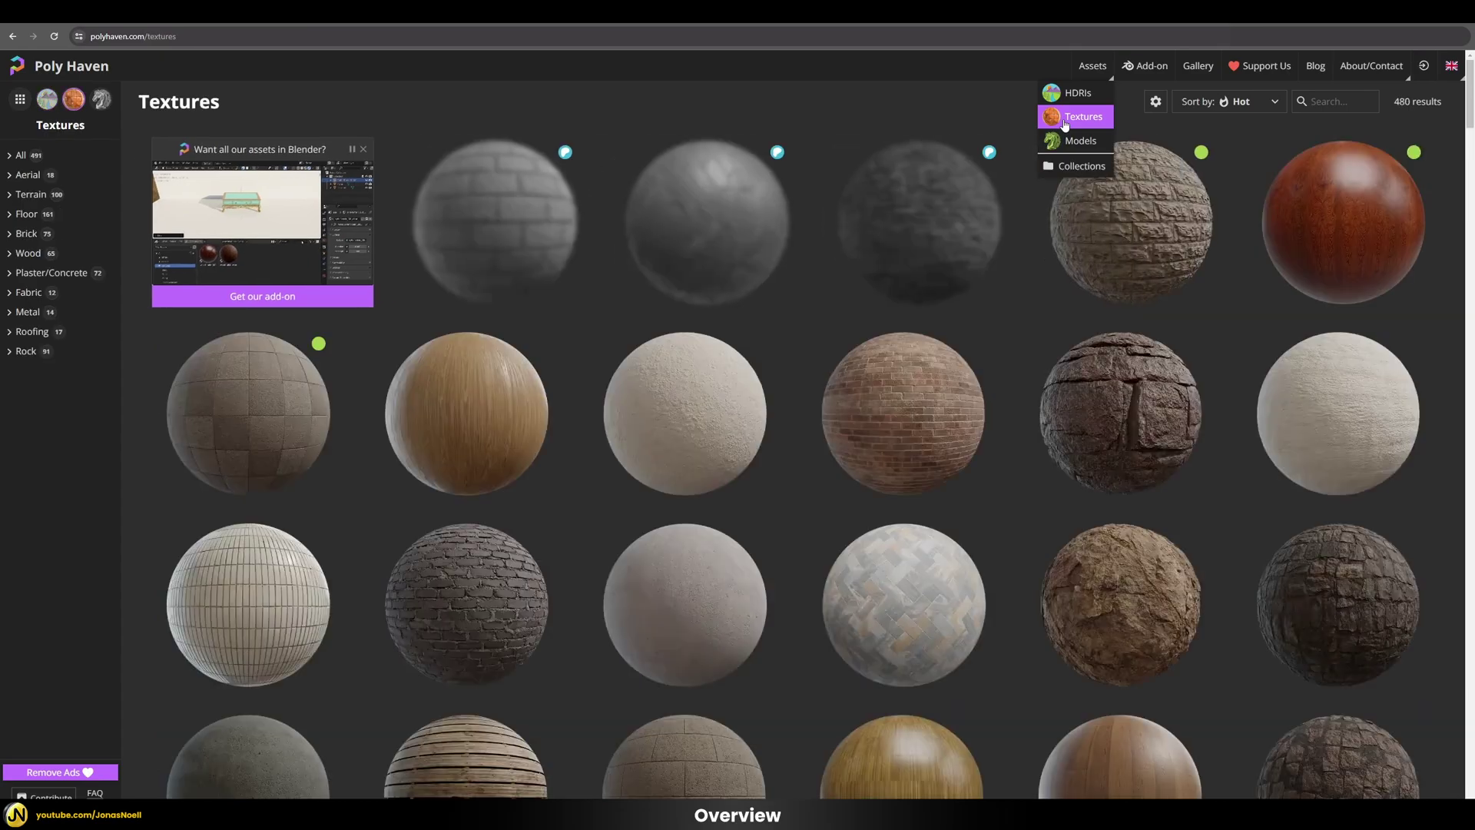
scroll(797, 349, "down", 3)
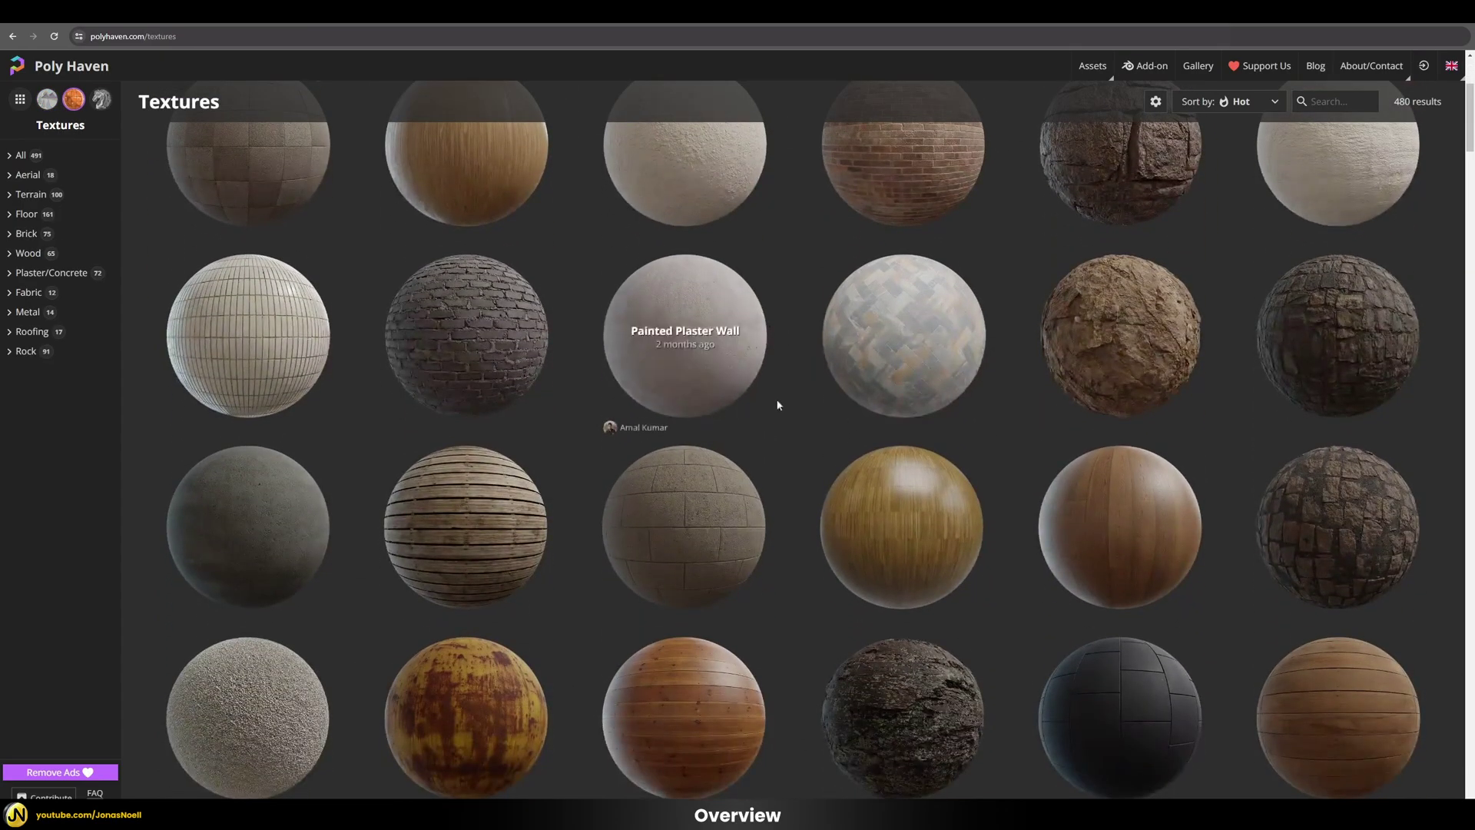
scroll(832, 329, "down", 5)
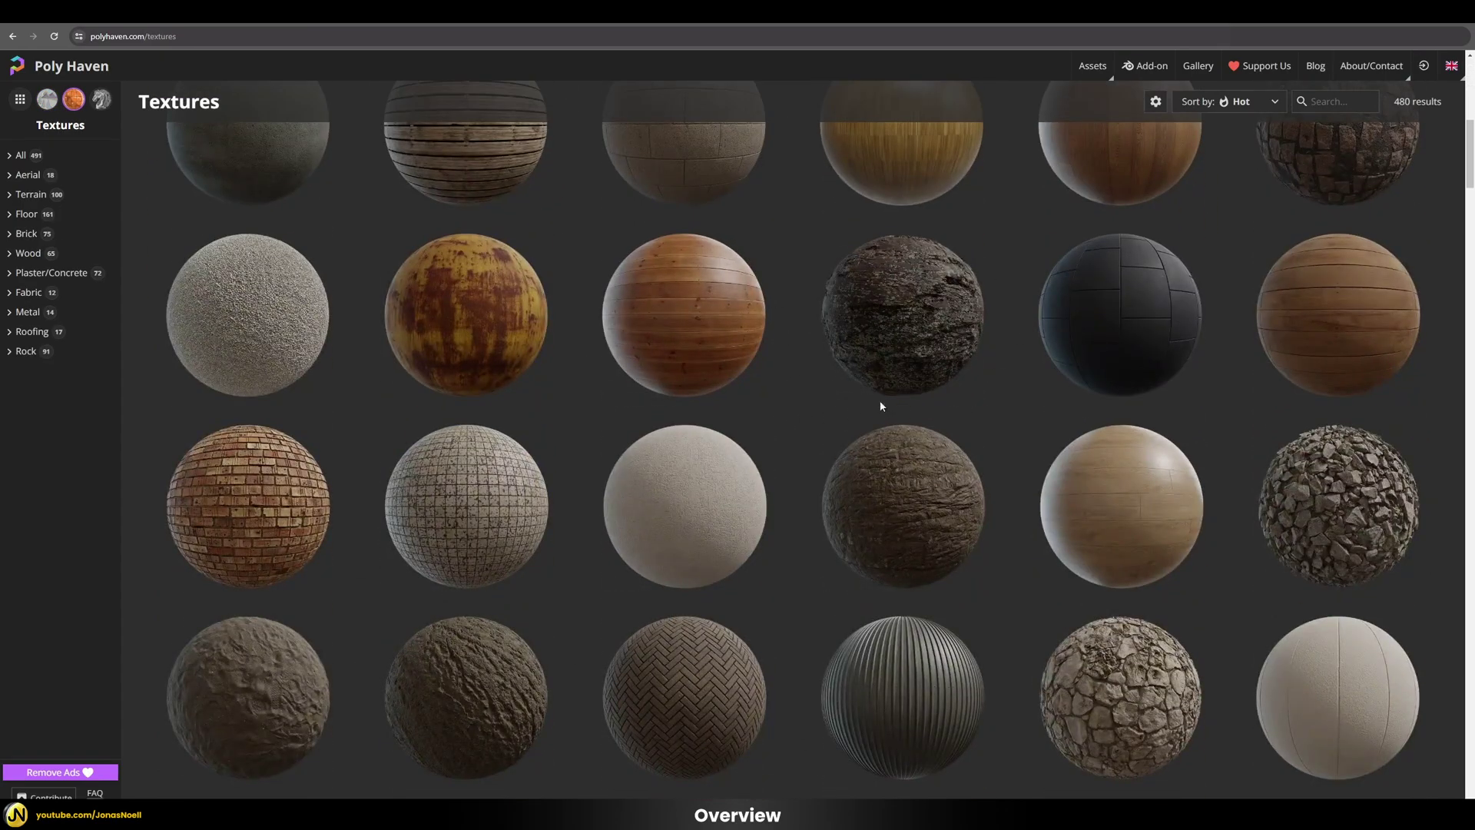
scroll(771, 322, "down", 5)
scroll(791, 399, "up", 7)
scroll(797, 399, "up", 5)
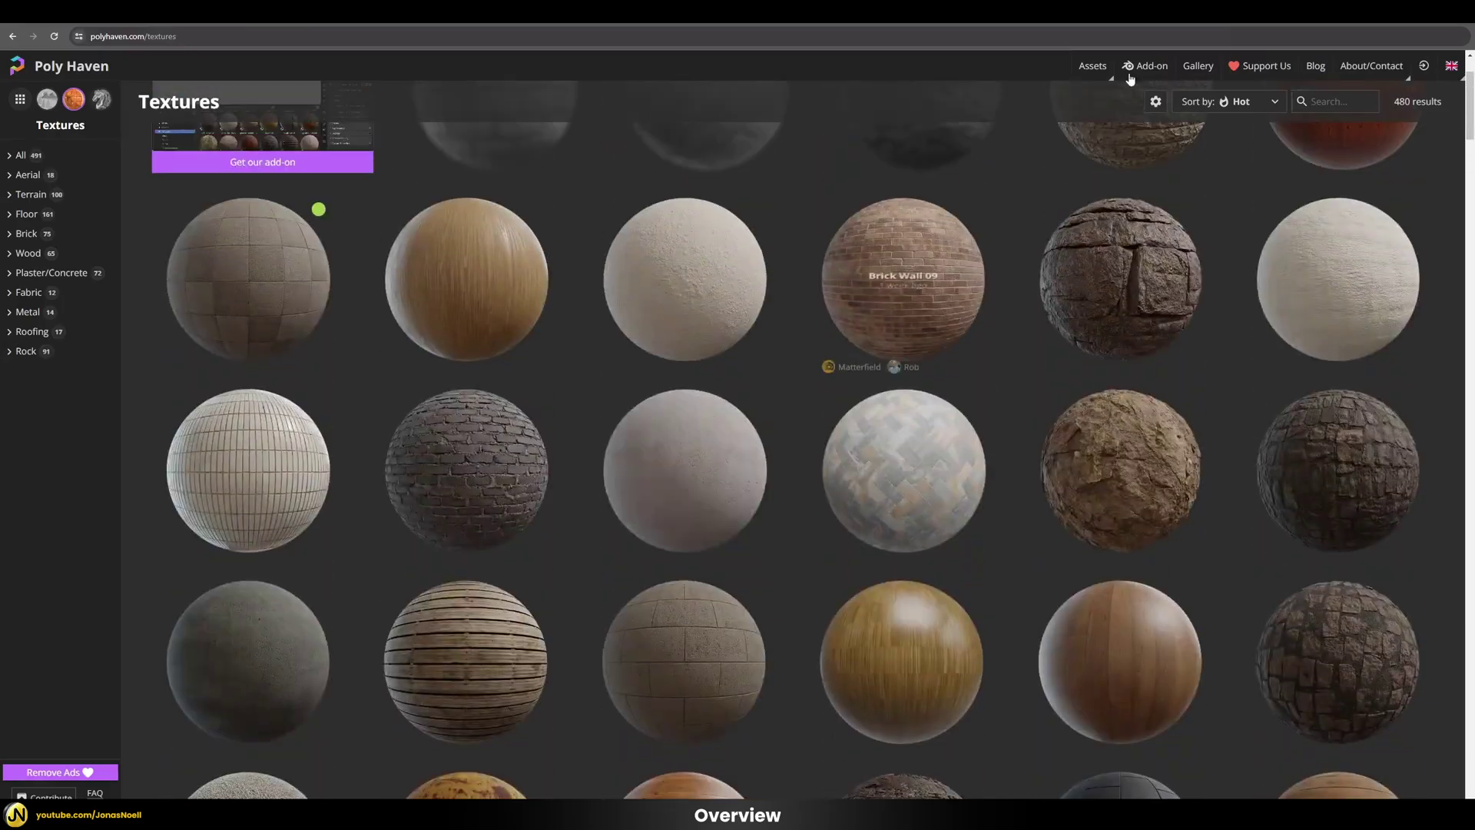
Switch to the Models library and look through the available 3D assets.
mouse_move(1091, 66)
left_click(1072, 142)
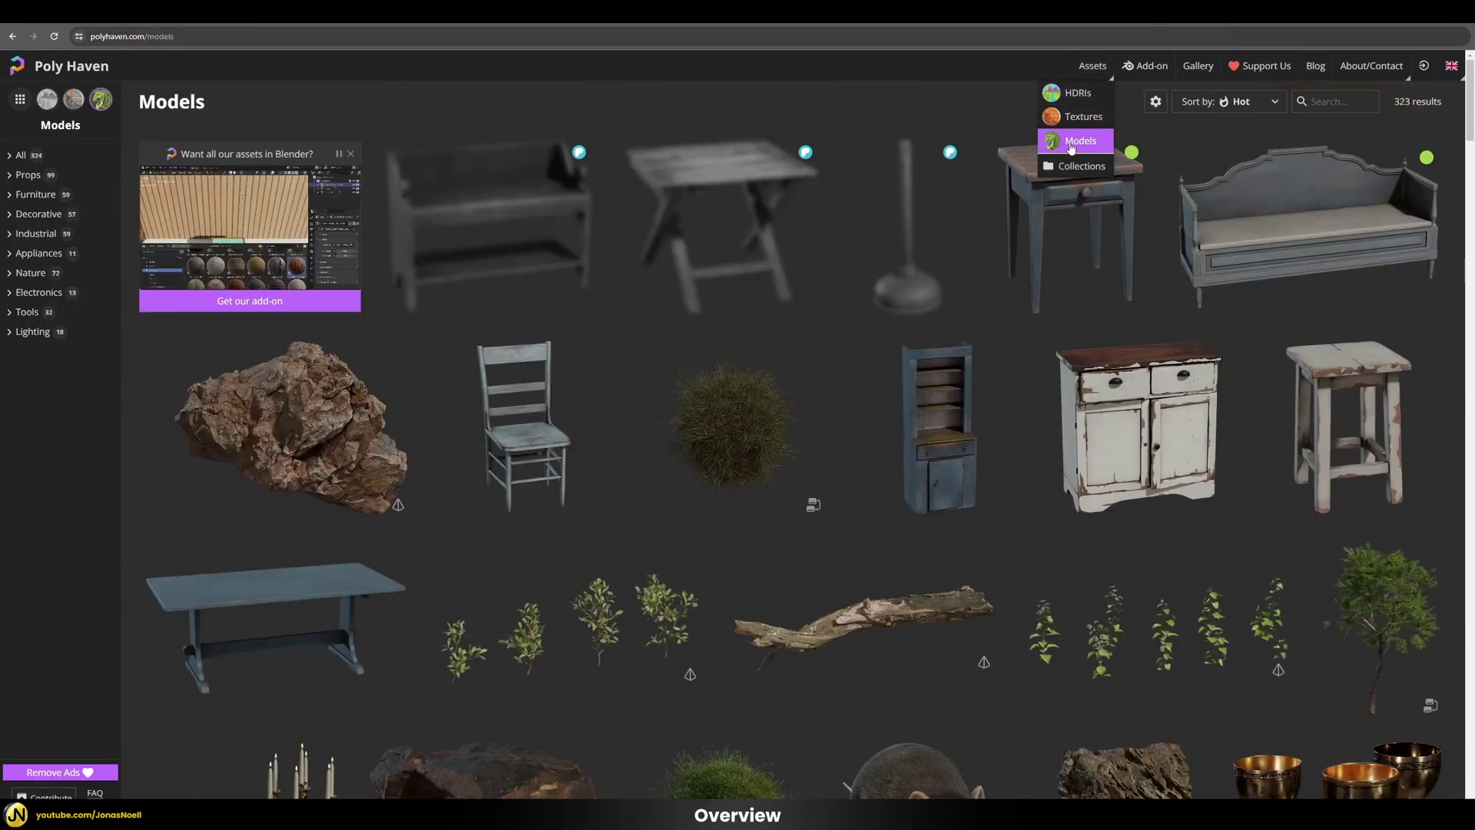
scroll(836, 383, "down", 7)
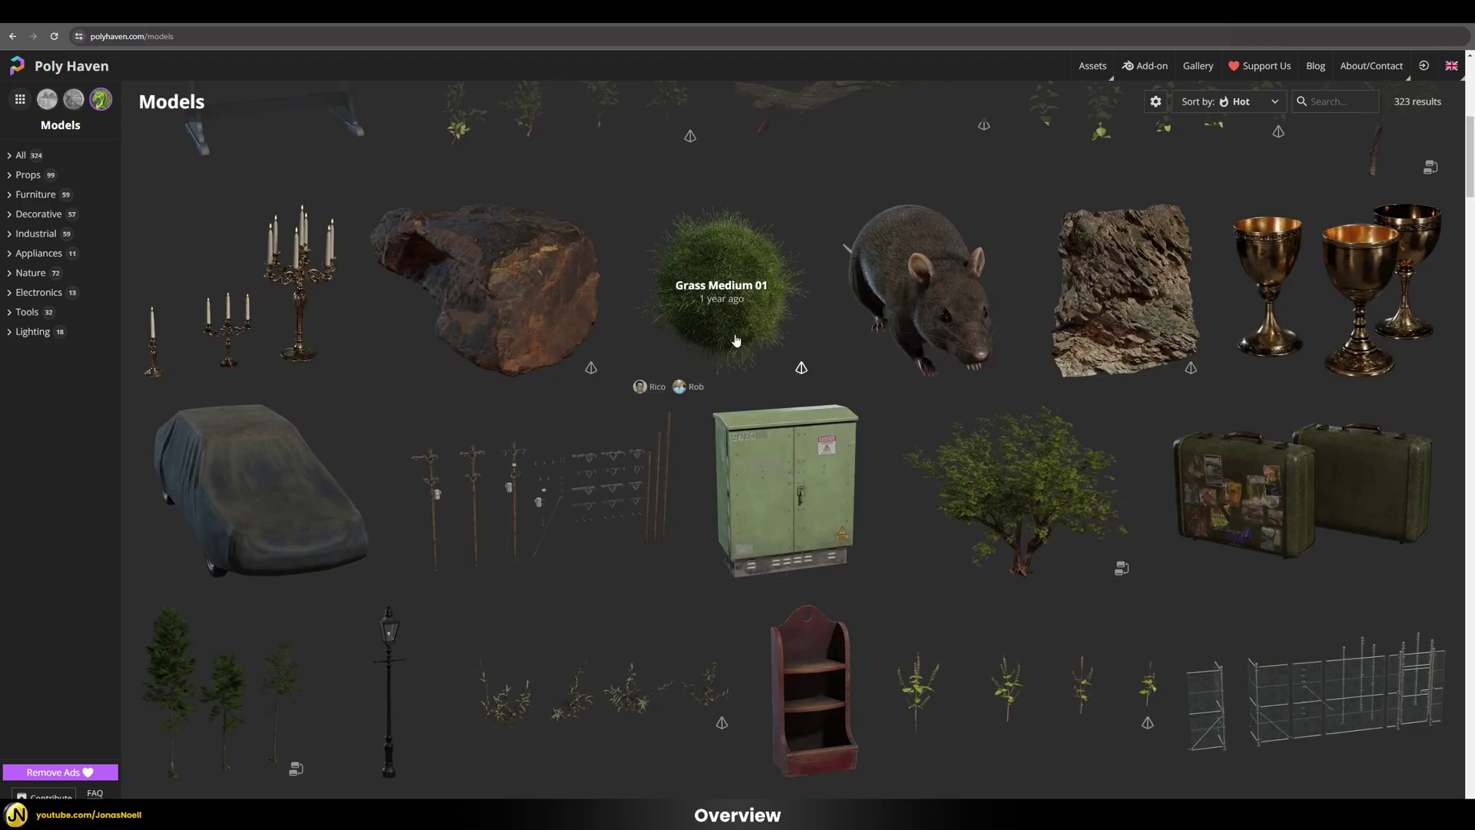
scroll(810, 283, "down", 7)
scroll(788, 355, "down", 7)
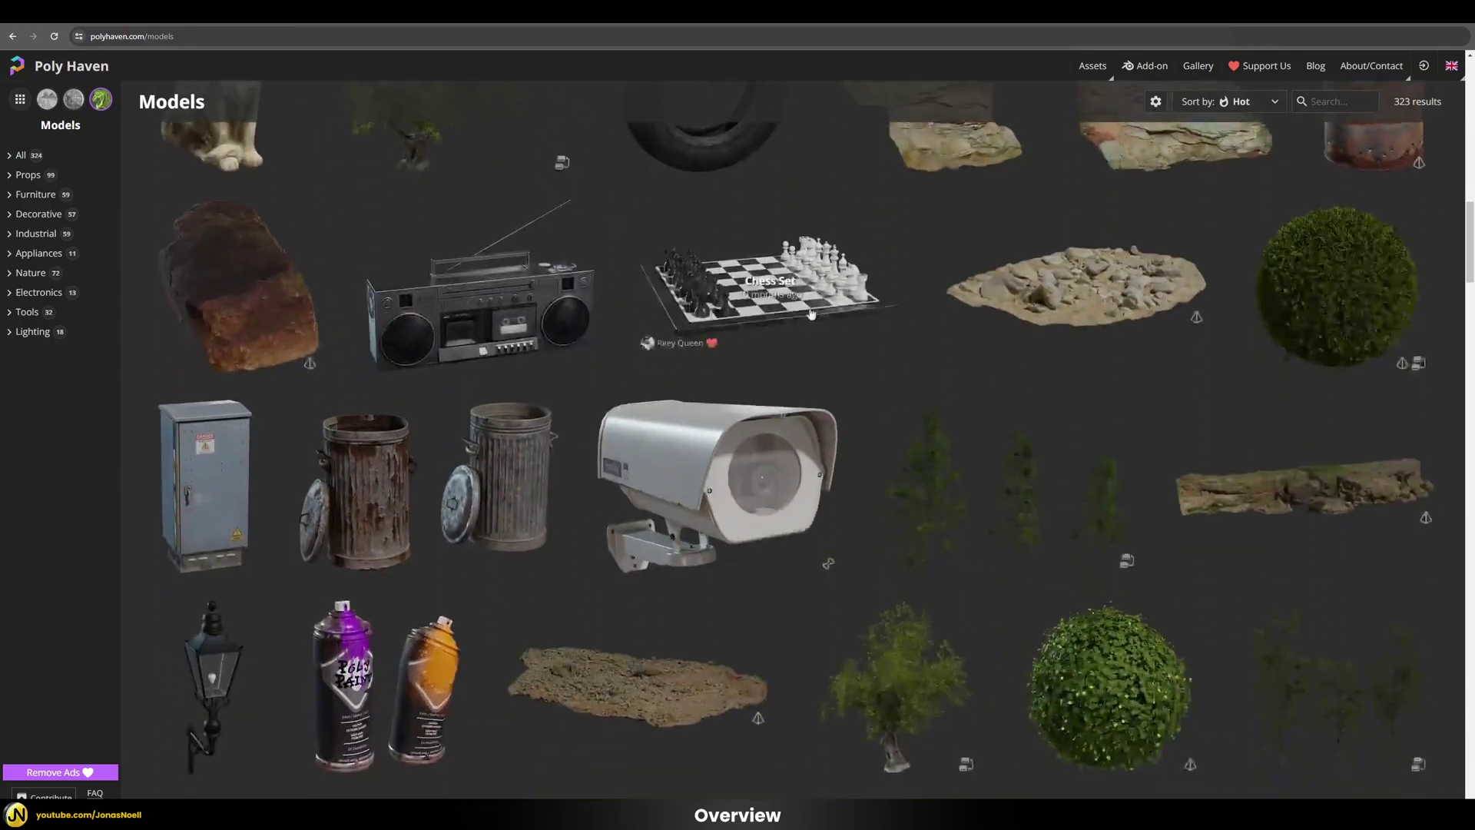
scroll(830, 369, "down", 3)
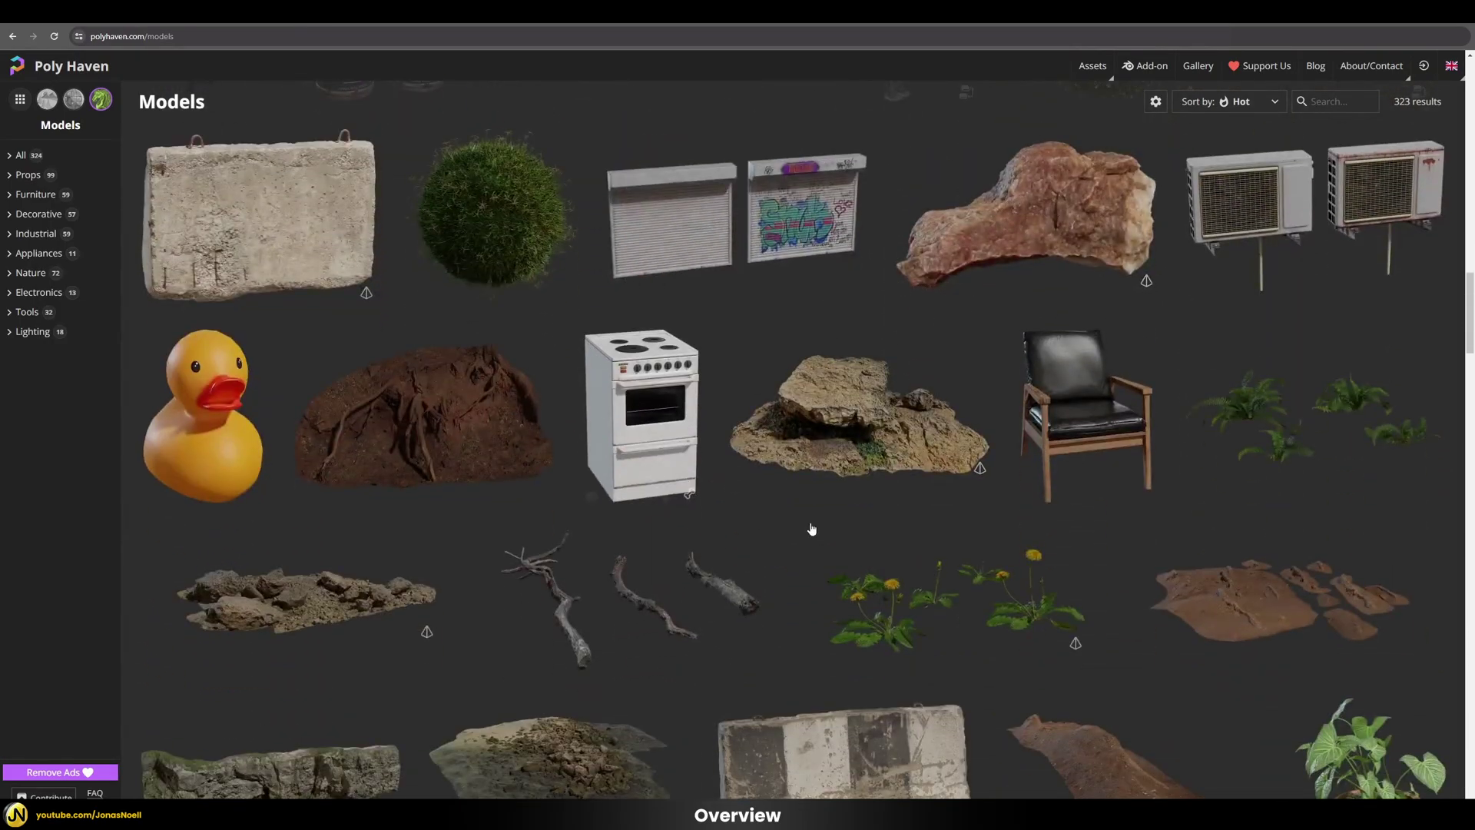
scroll(830, 368, "down", 5)
Open the Ship Pinnace model, view one of its diffuse textures, and return to the main render preview.
left_click(526, 602)
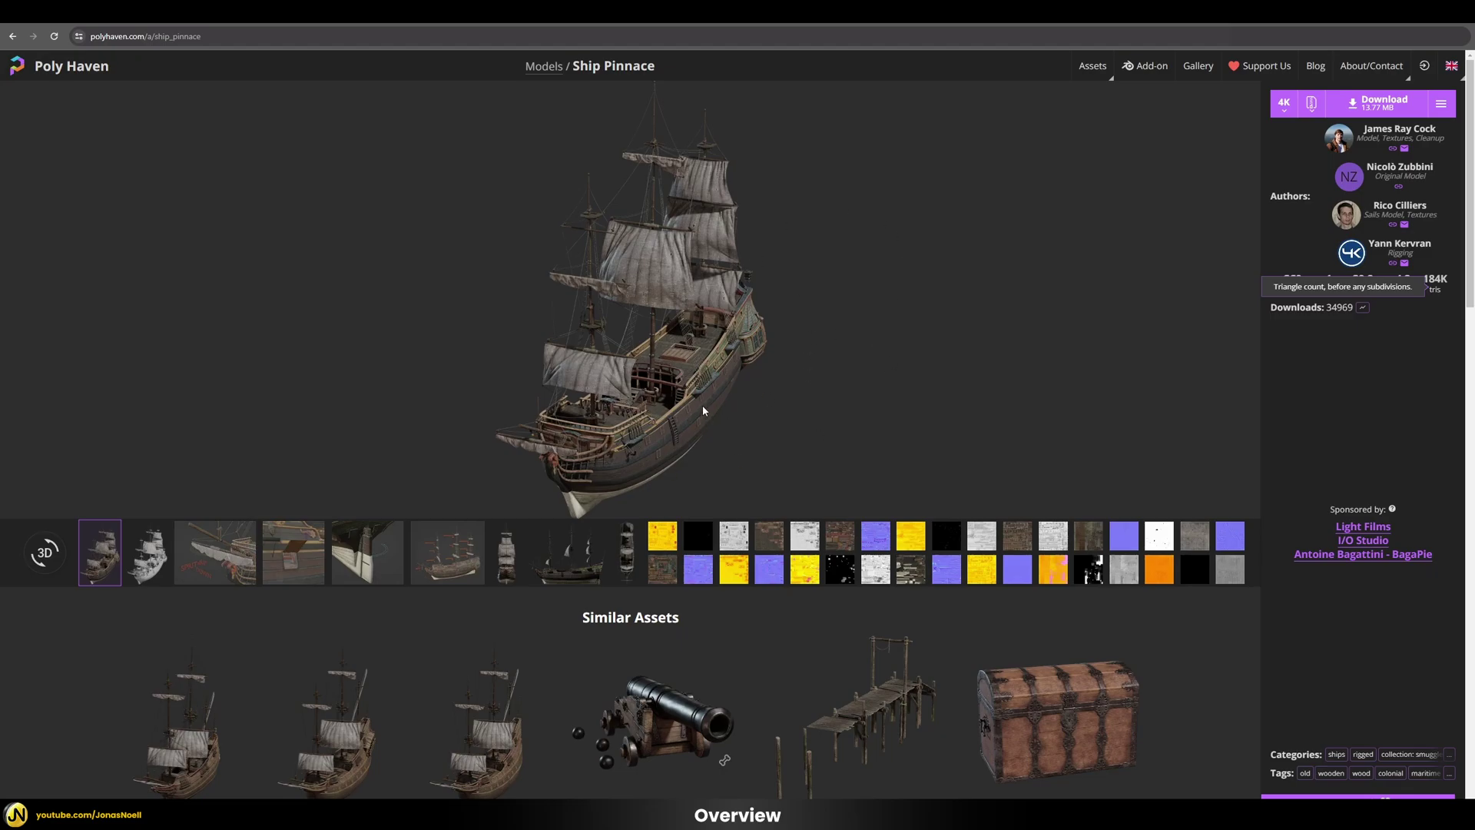
left_click(664, 570)
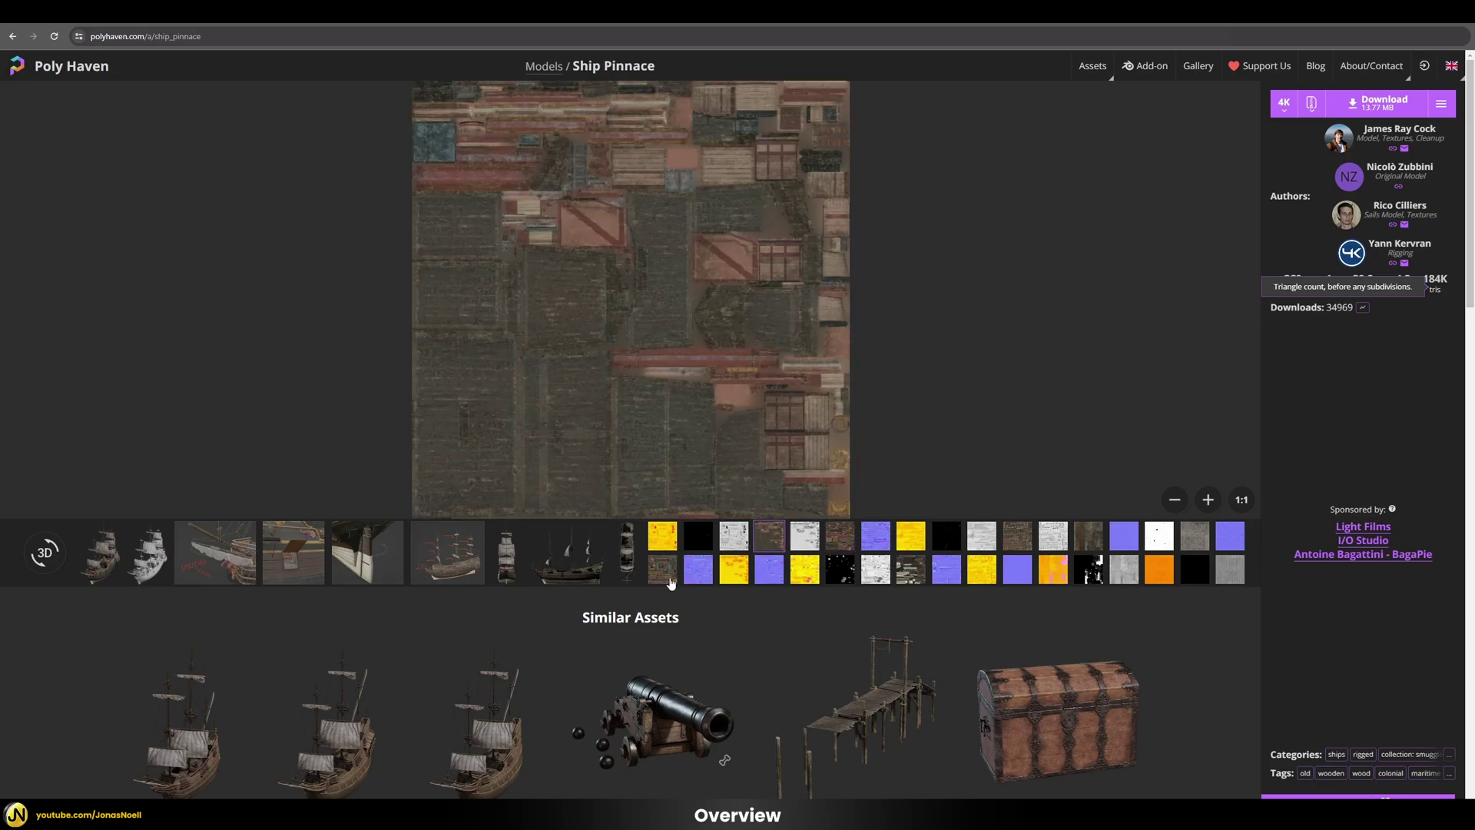
left_click(108, 557)
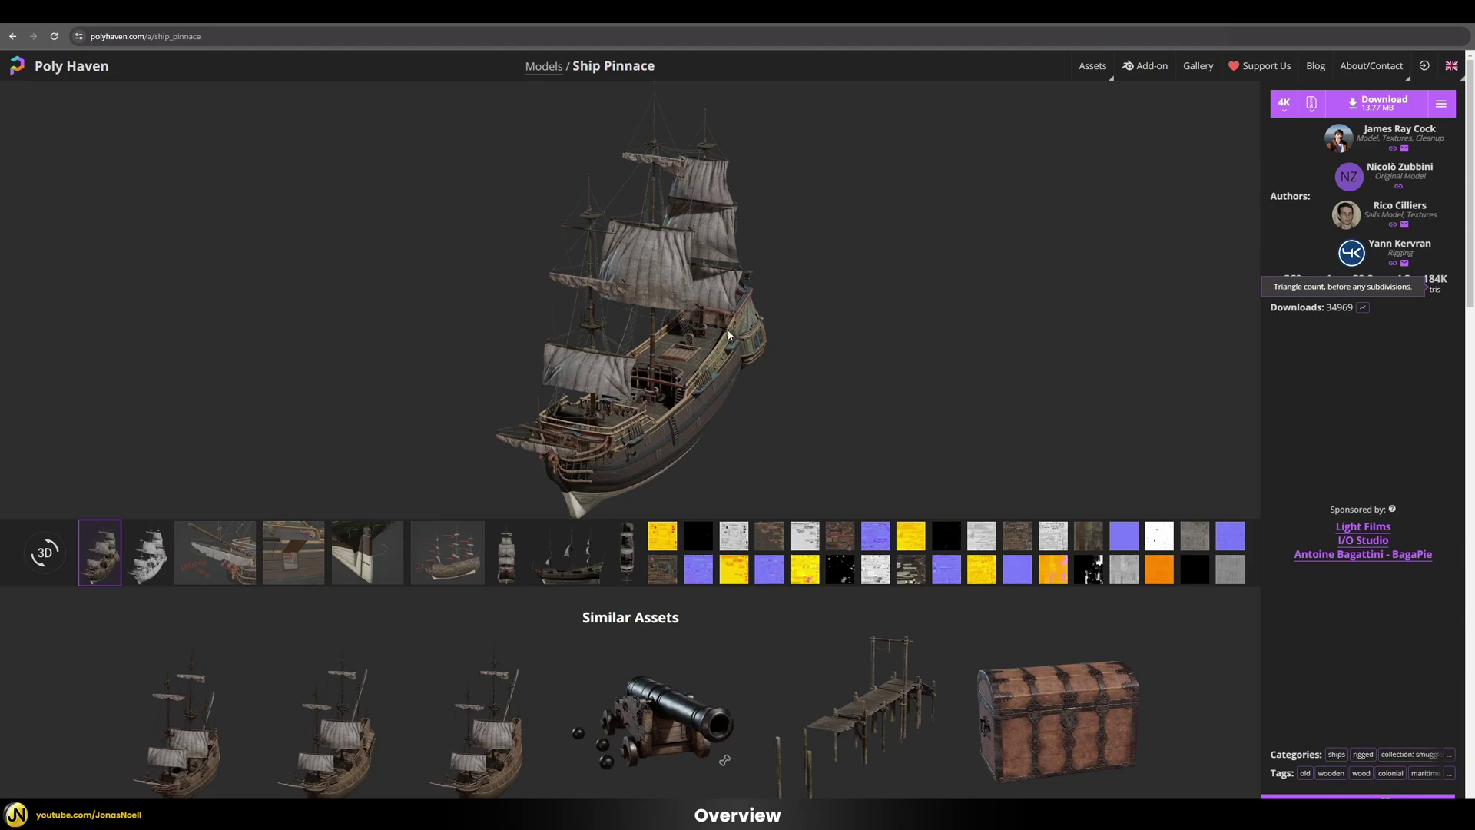
Review the resolution and file format choices offered for downloading the Ship Pinnace model.
left_click(1284, 103)
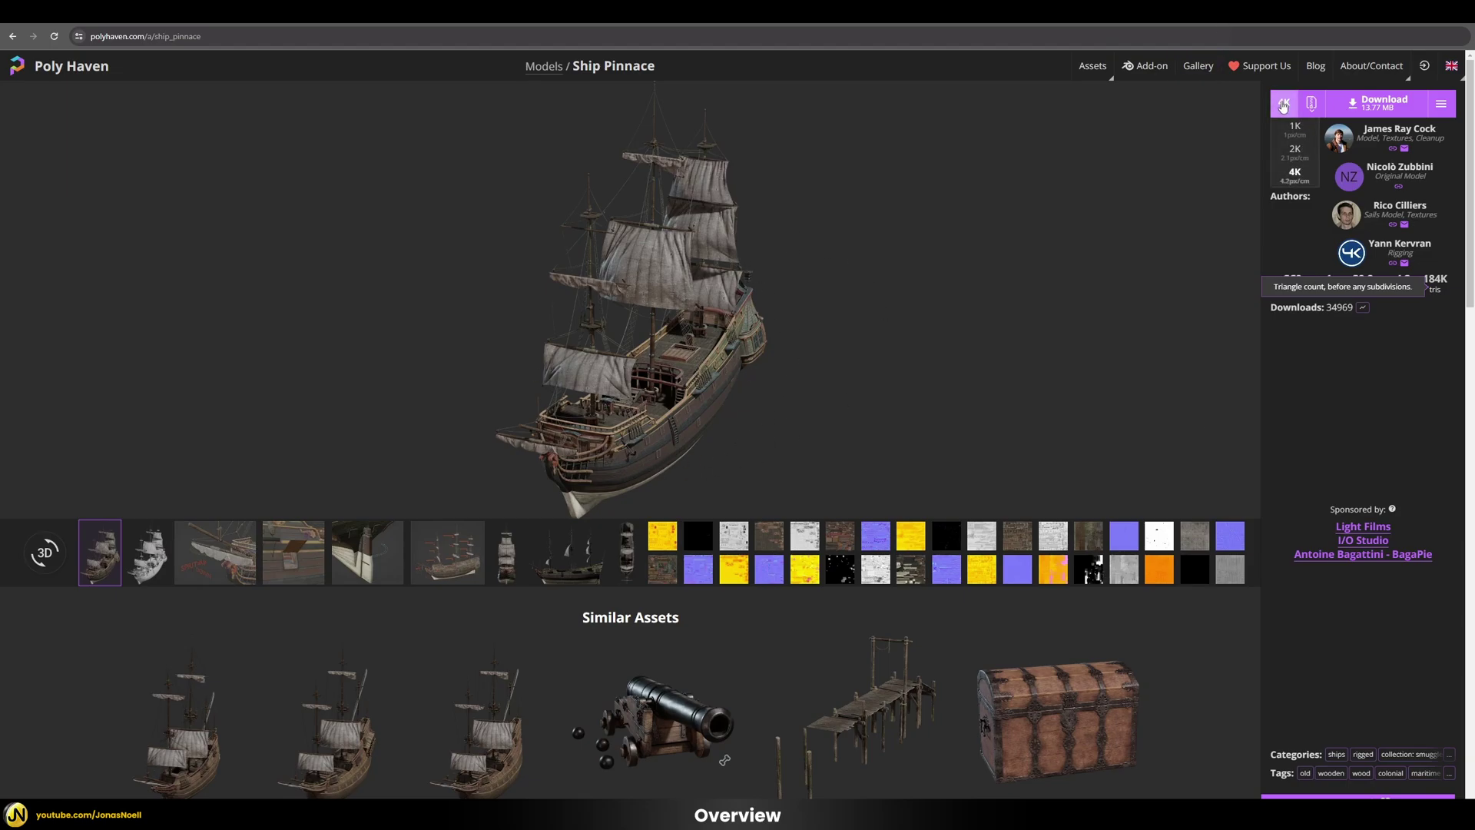
left_click(1312, 114)
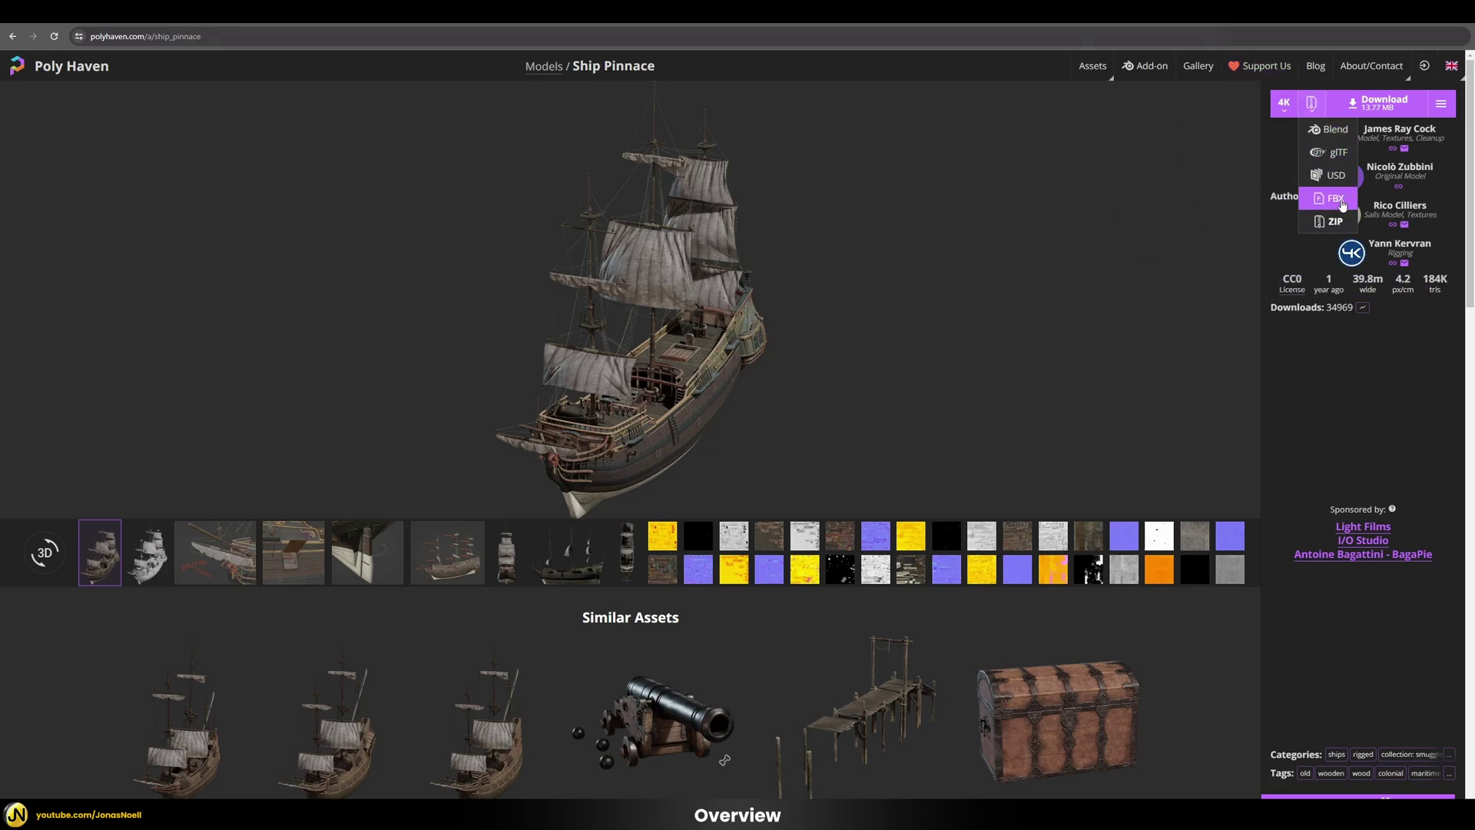
left_click(1346, 397)
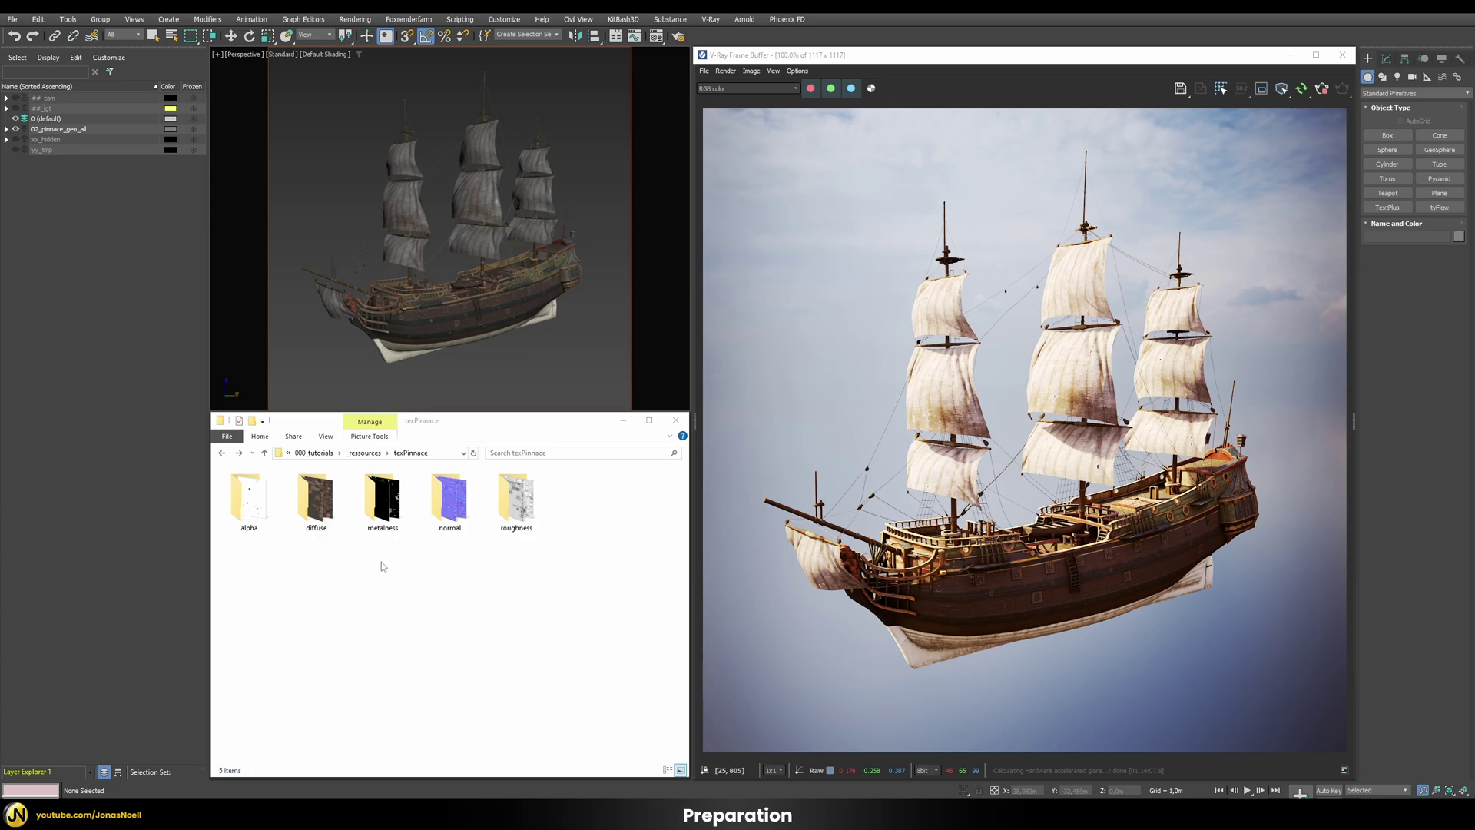
In the file browser over 3ds Max, look through the diffuse maps in the texPinnace folder.
double_click(316, 501)
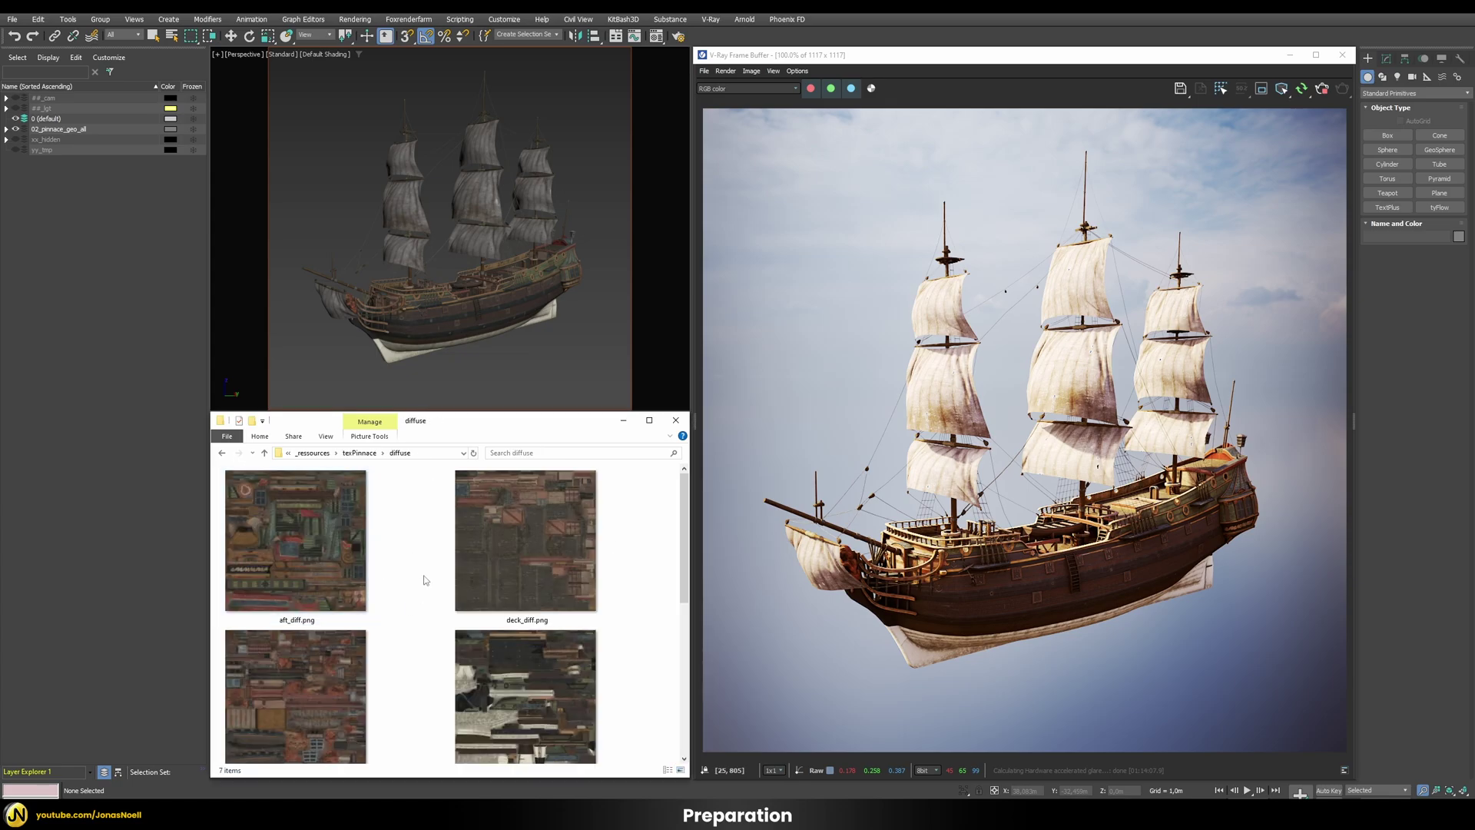
scroll(423, 581, "down", 3)
scroll(414, 631, "up", 3)
left_click(224, 454)
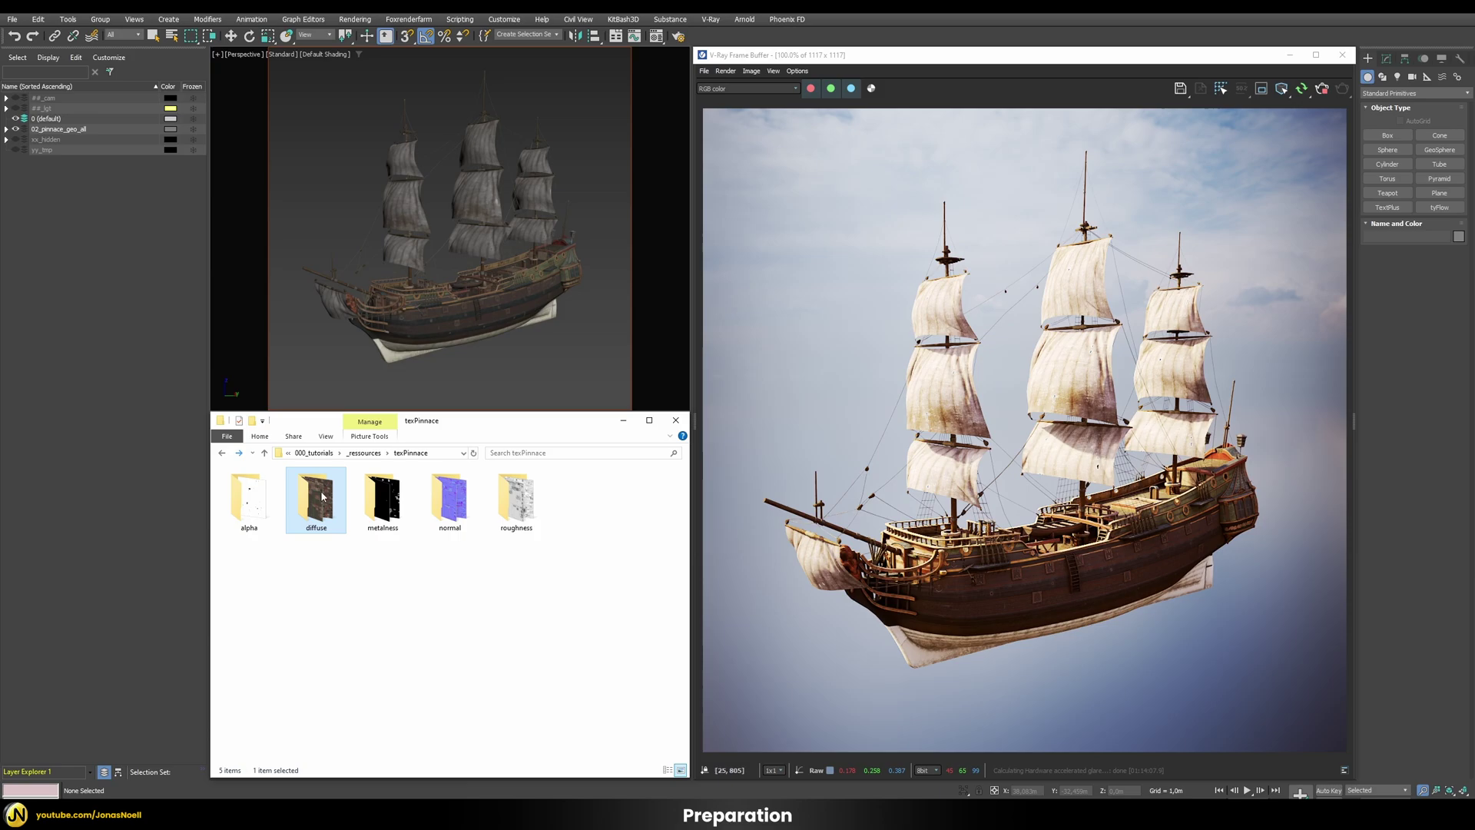
Look through the metalness and normal map folders of texPinnace.
double_click(383, 501)
left_click(223, 453)
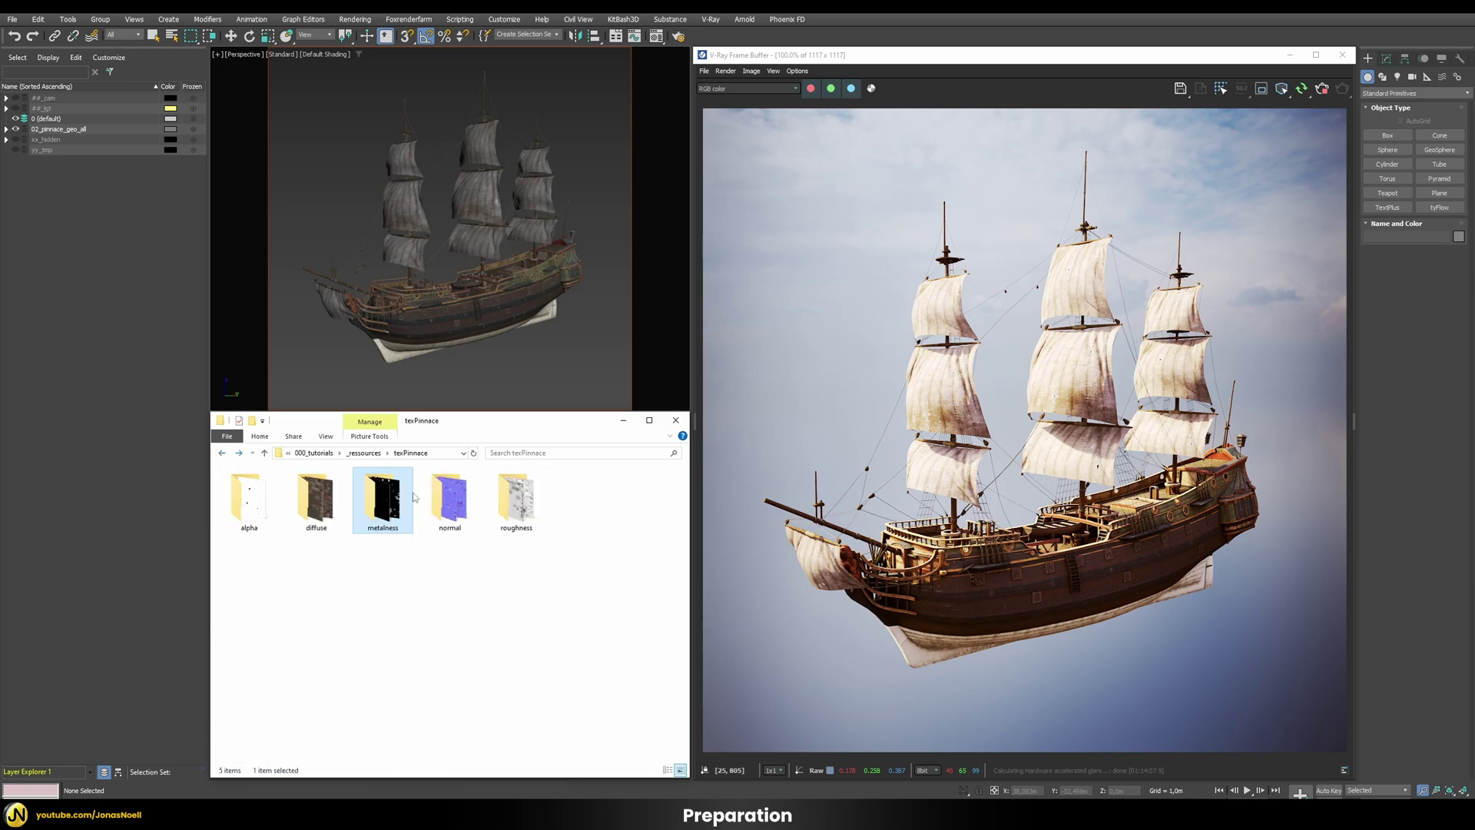
double_click(447, 507)
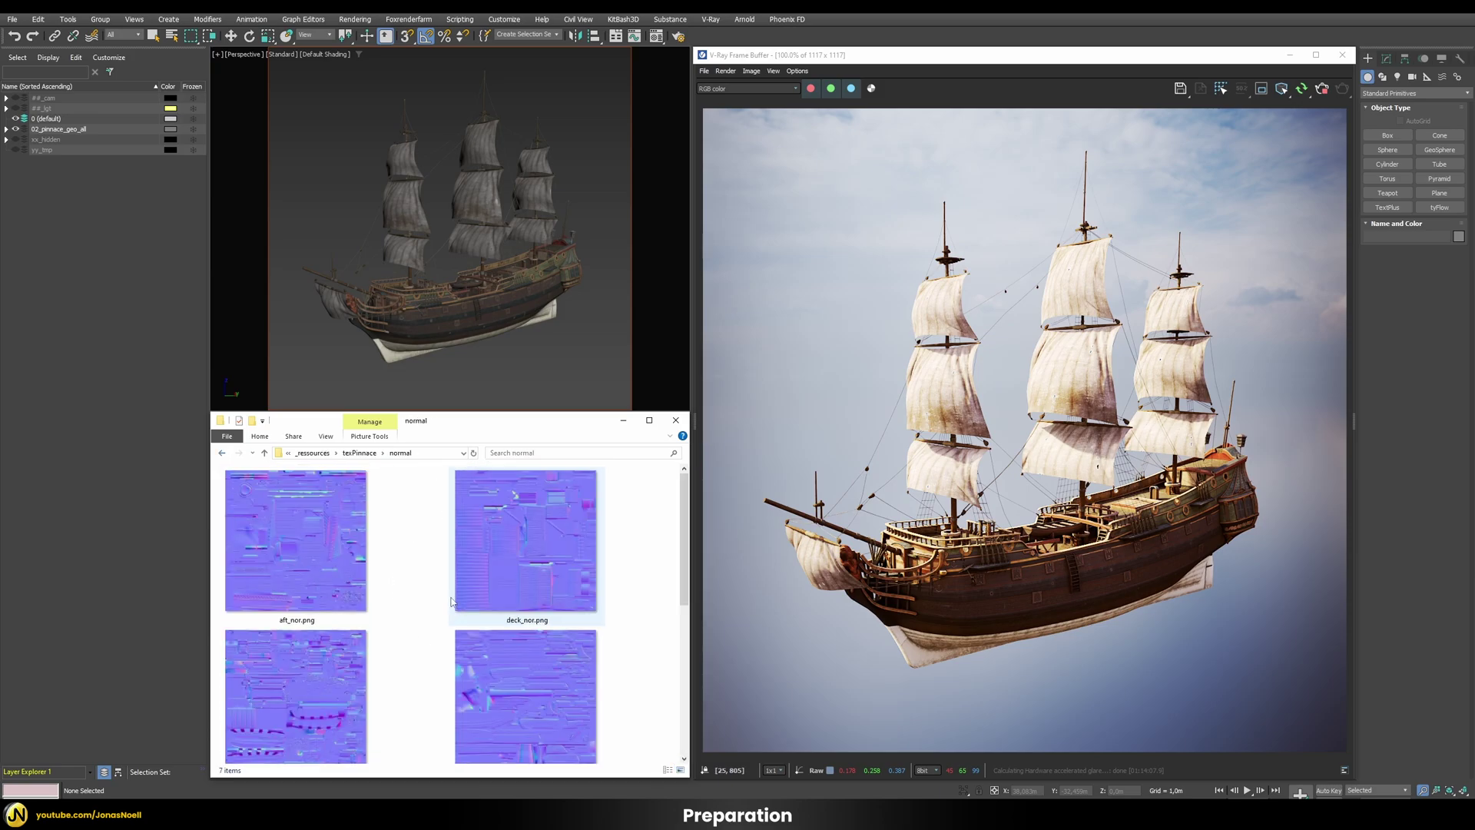
left_click(222, 453)
Look through the roughness and alpha map folders and return to the texPinnace folder.
double_click(514, 500)
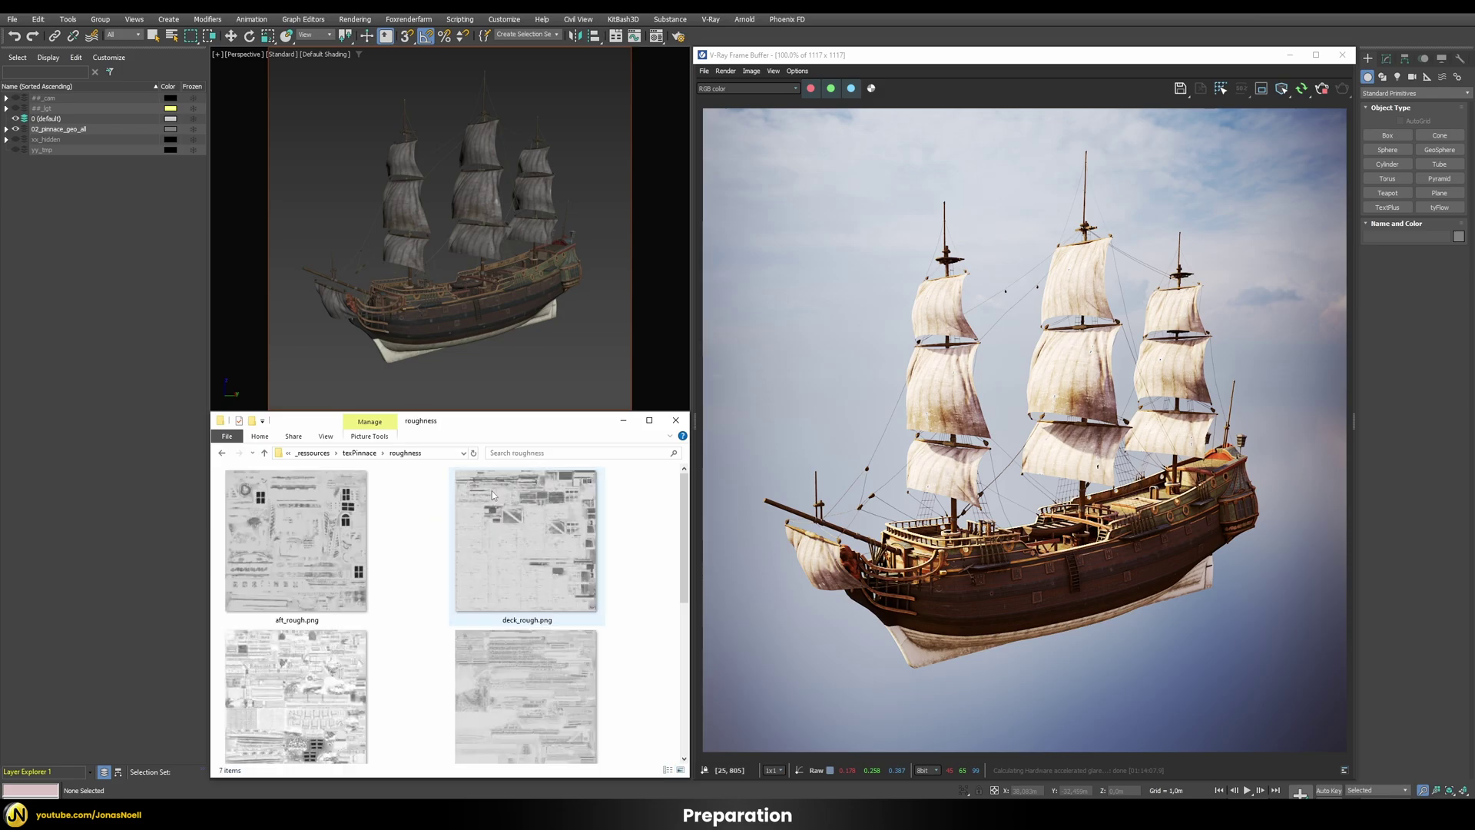
scroll(414, 556, "down", 5)
scroll(415, 556, "up", 5)
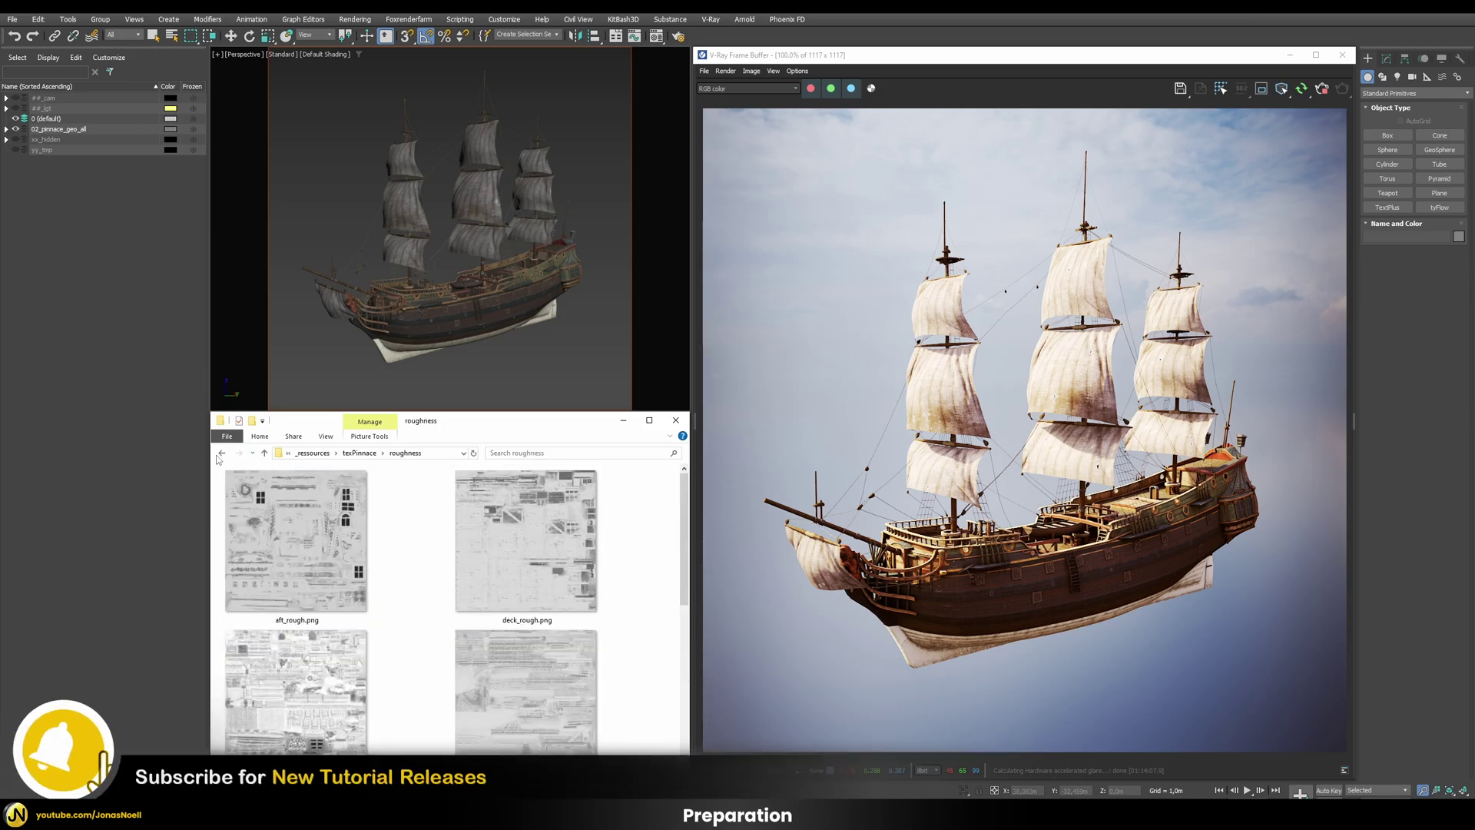
left_click(222, 453)
double_click(262, 508)
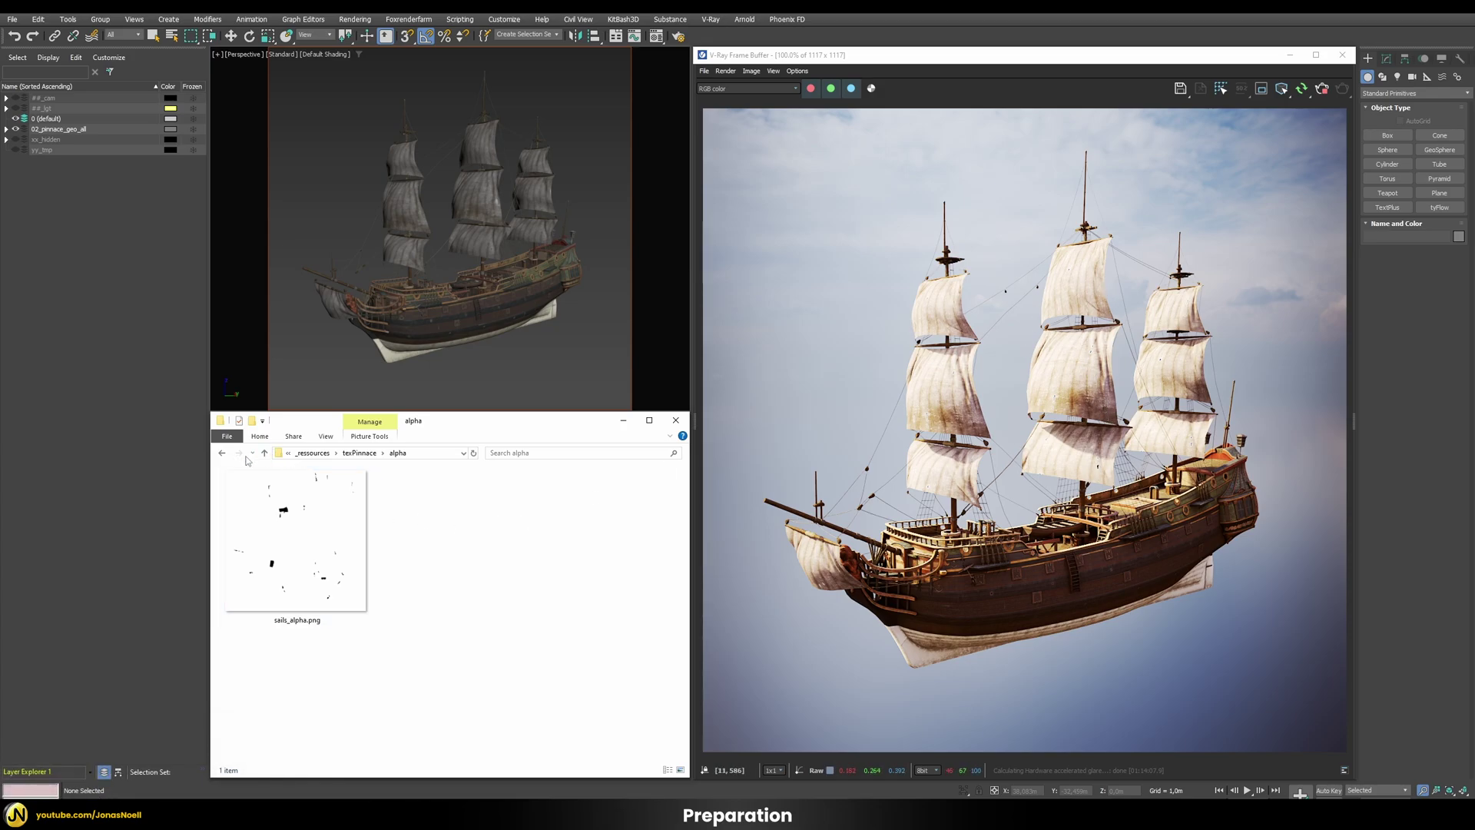
left_click(221, 453)
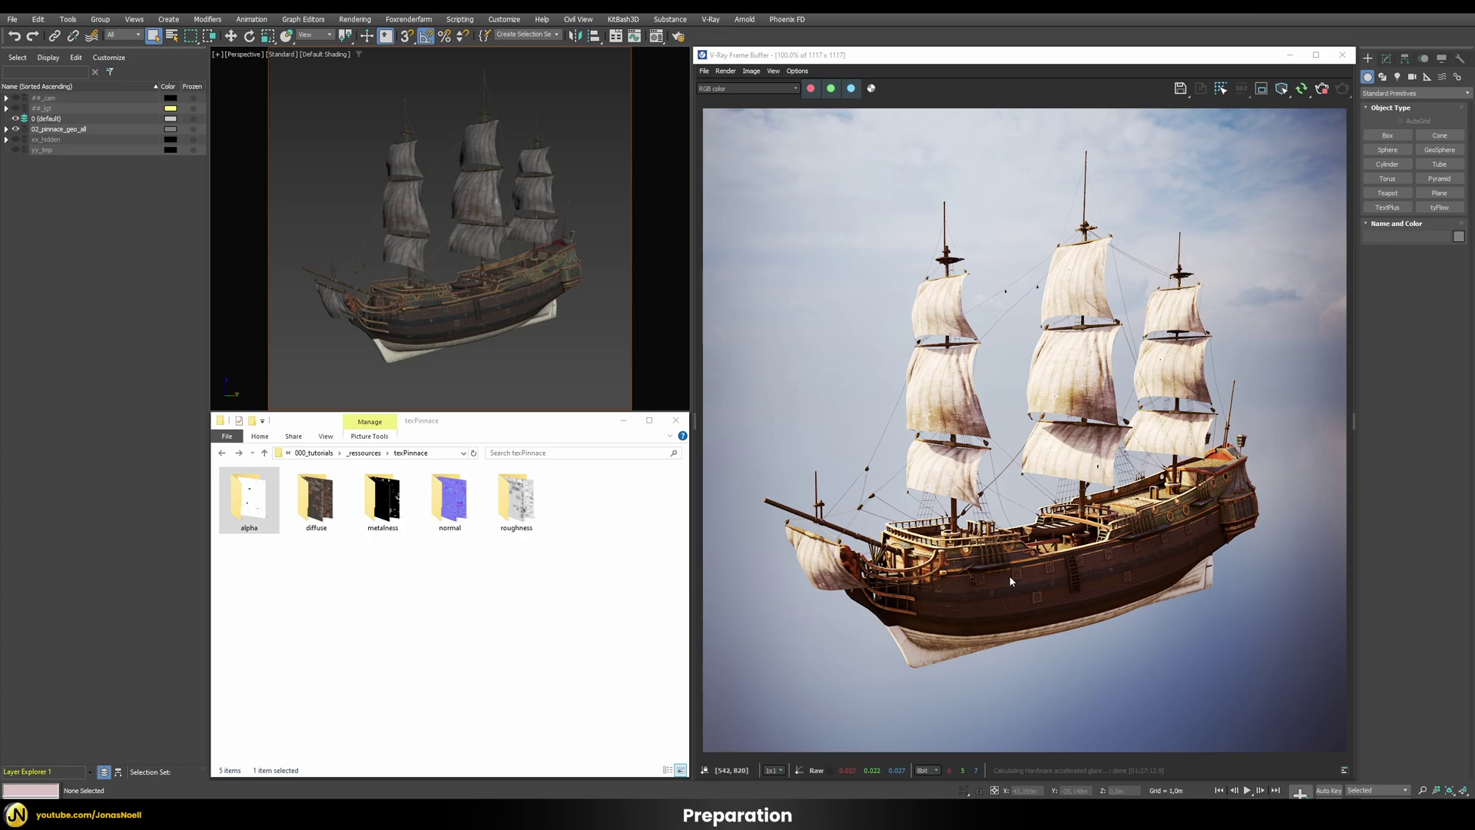
Review the options of the V-Ray scene converter and close it without converting.
left_click(711, 19)
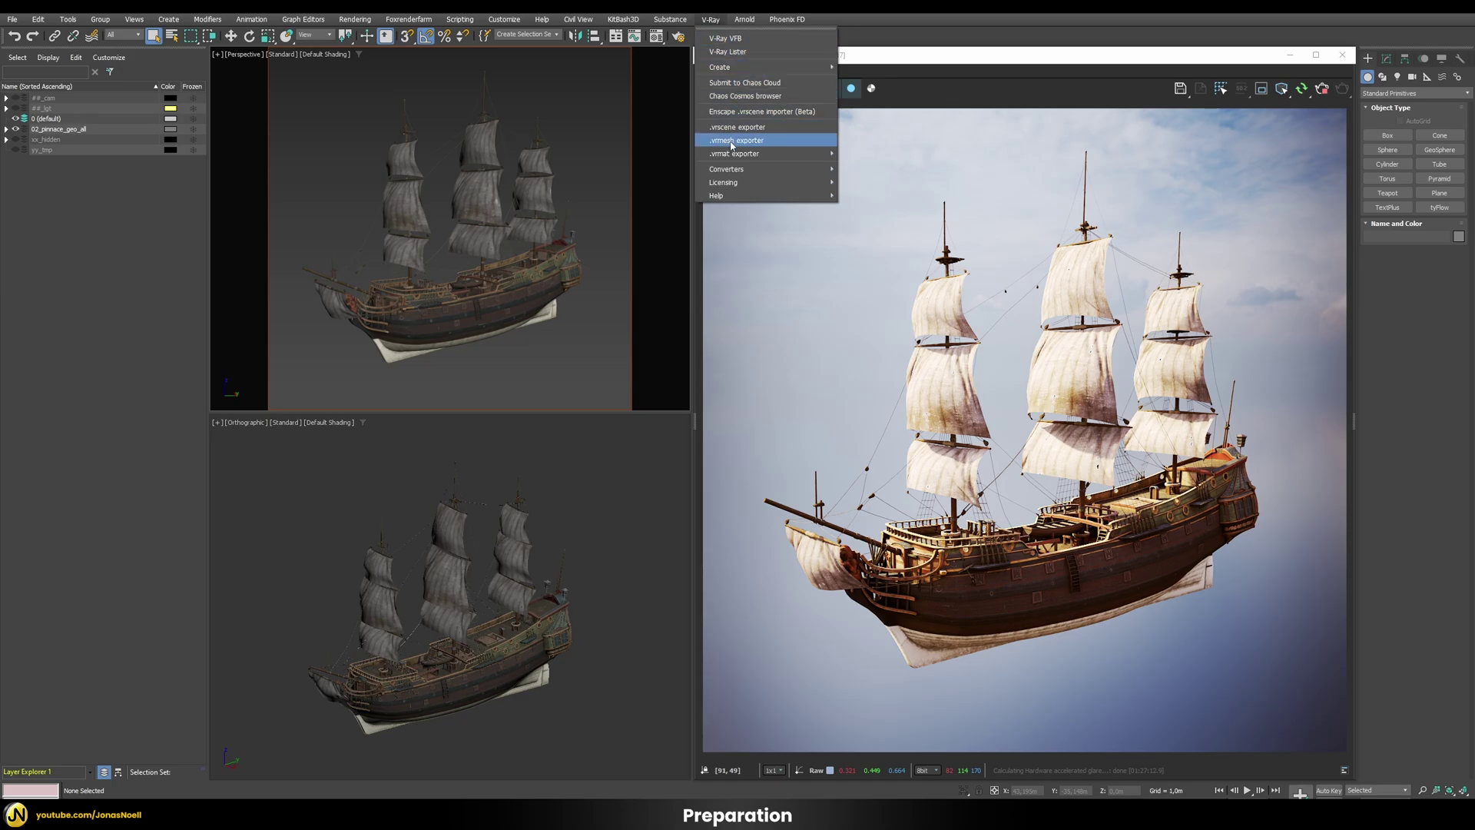
mouse_move(806, 169)
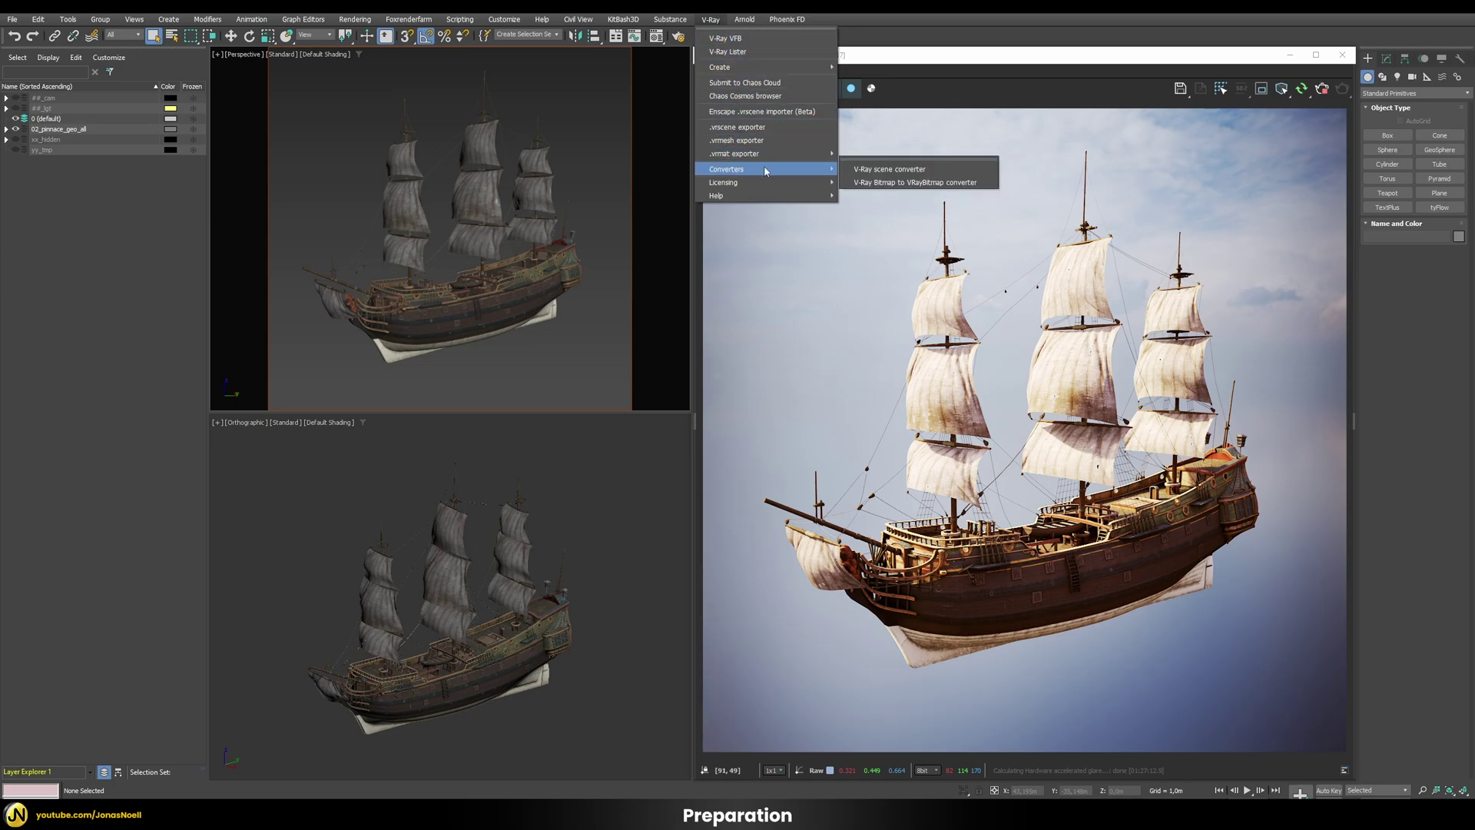
left_click(881, 169)
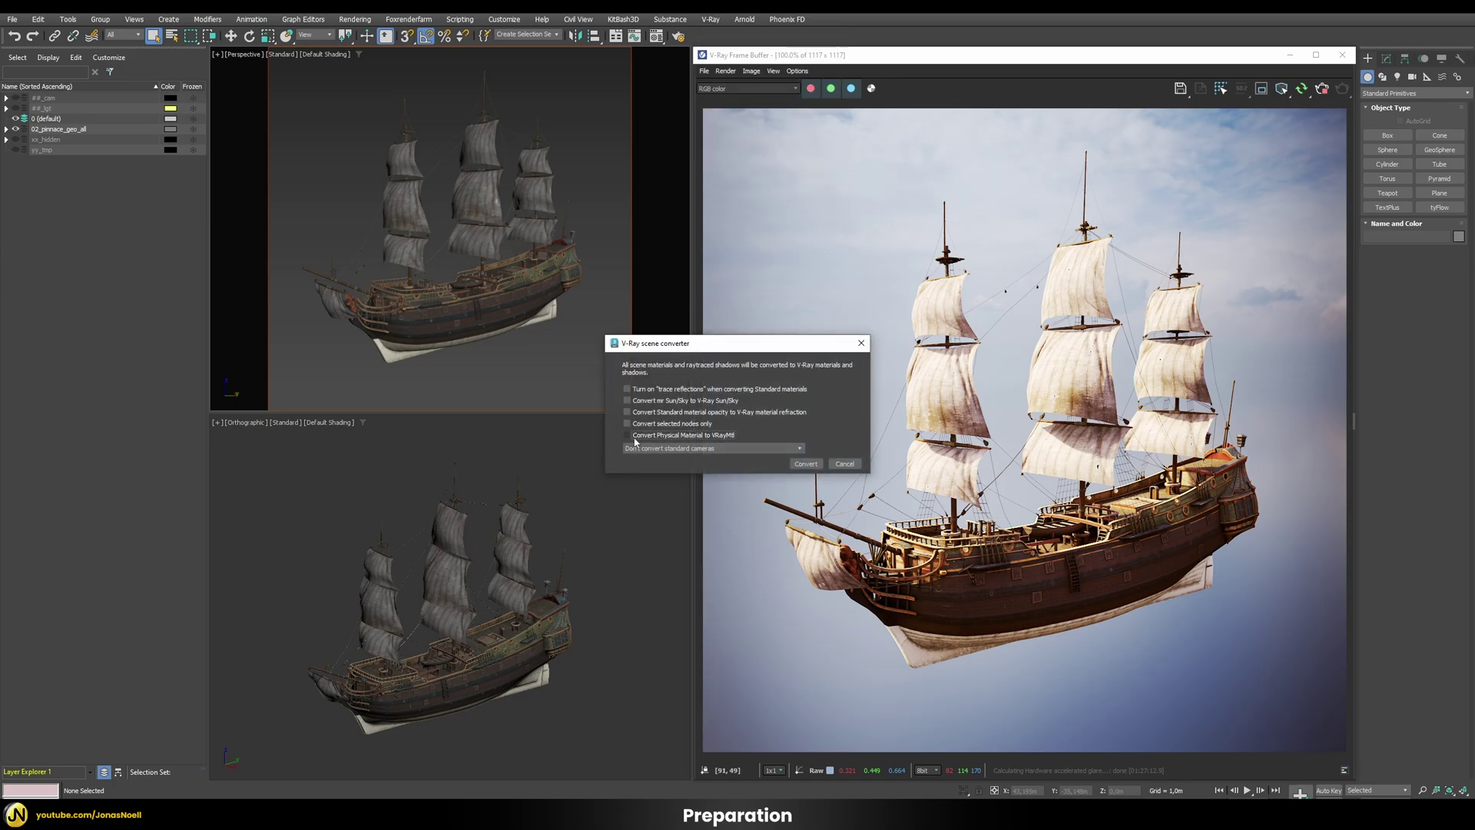
left_click(844, 463)
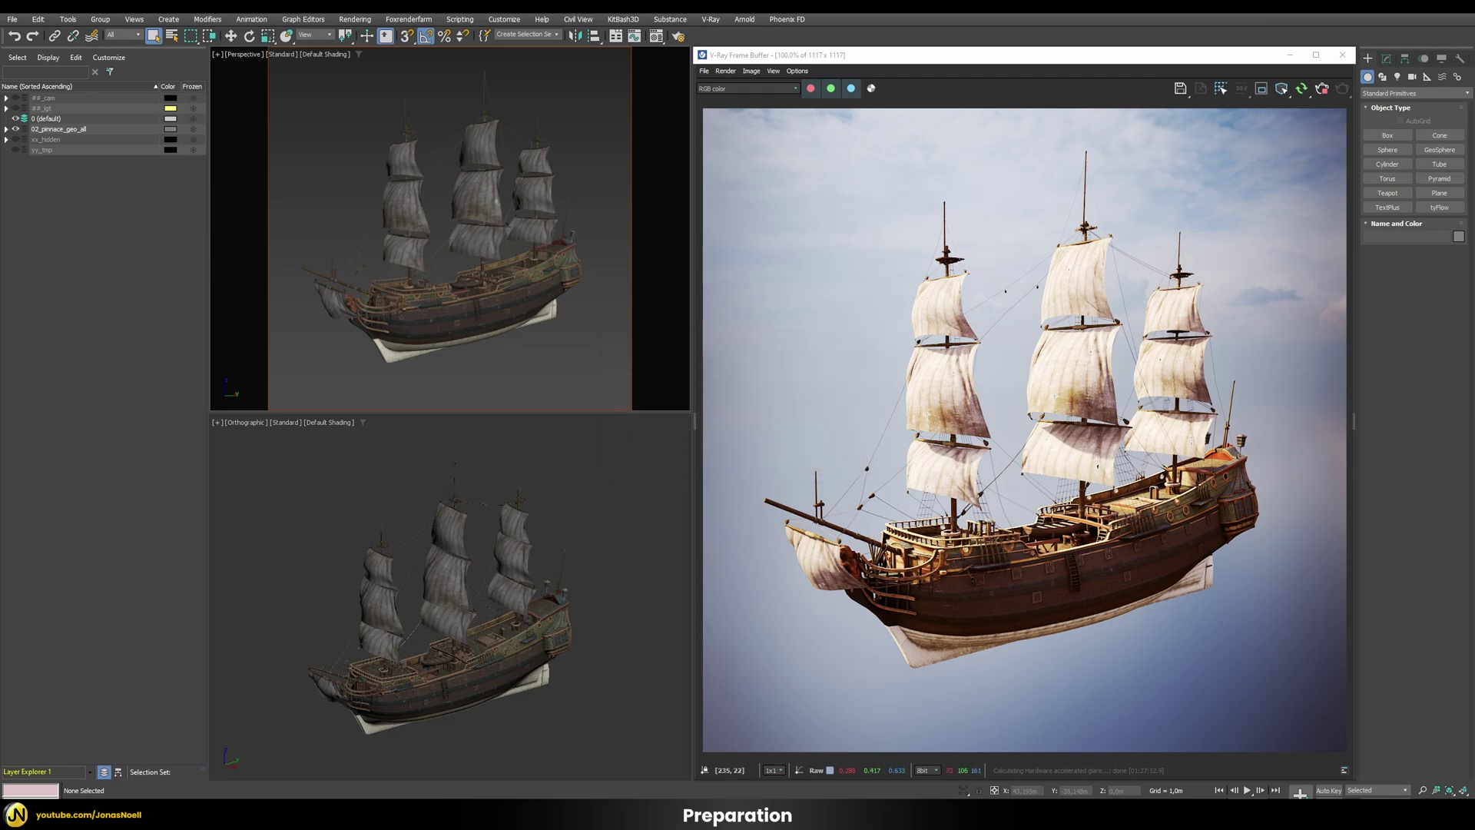
Open the Material Editor and show the diffuse Color Correction map of the shd_hull material.
left_click(656, 36)
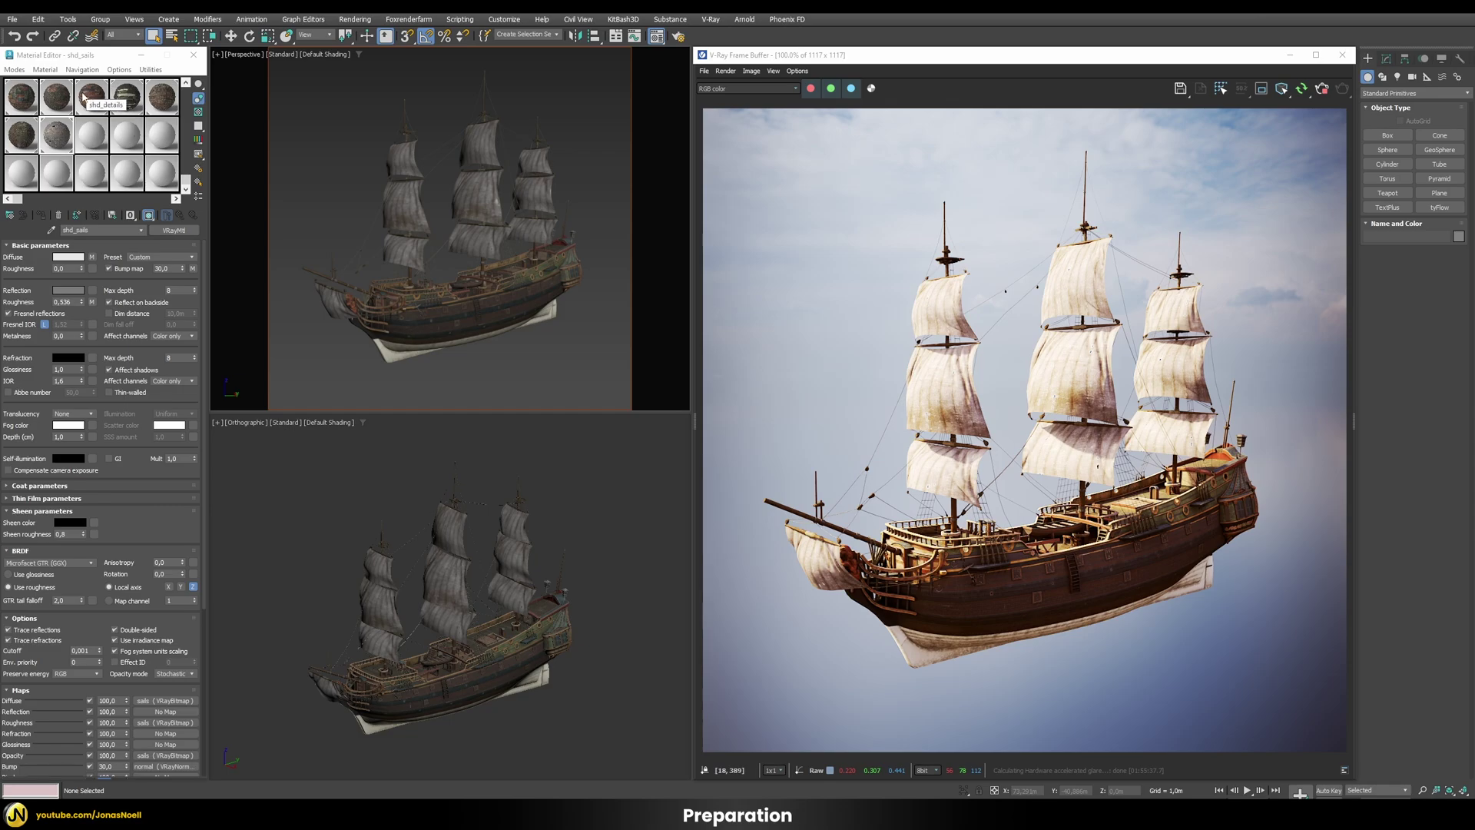
left_click(127, 96)
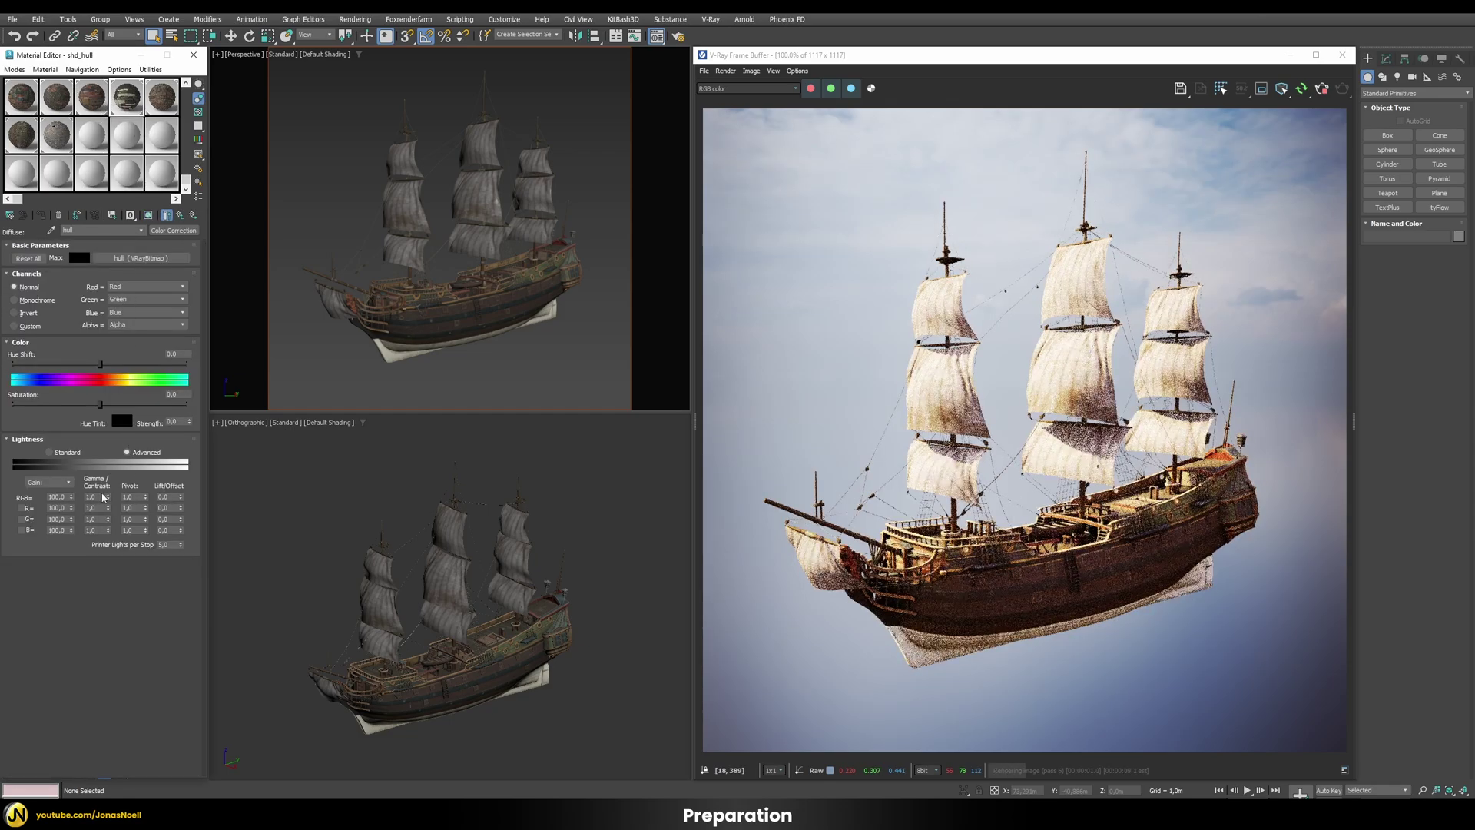
Set the RGB Gamma/Contrast of the hull's diffuse Color Correction to 3.
left_click(101, 497)
type("3")
key("Return")
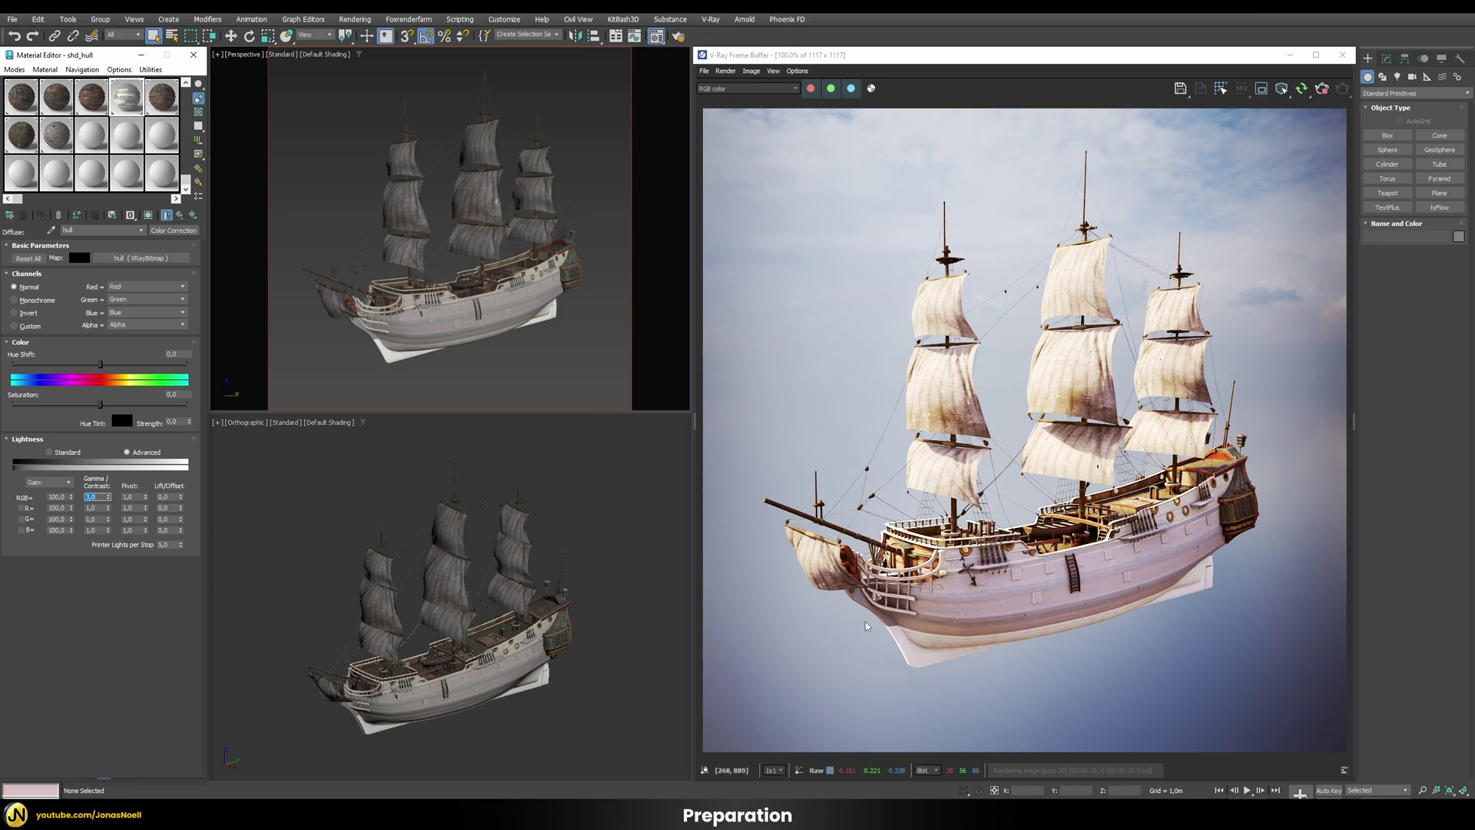
Check the shd_details material, return to shd_hull, and undo the gamma change on its diffuse Color Correction.
left_click(91, 96)
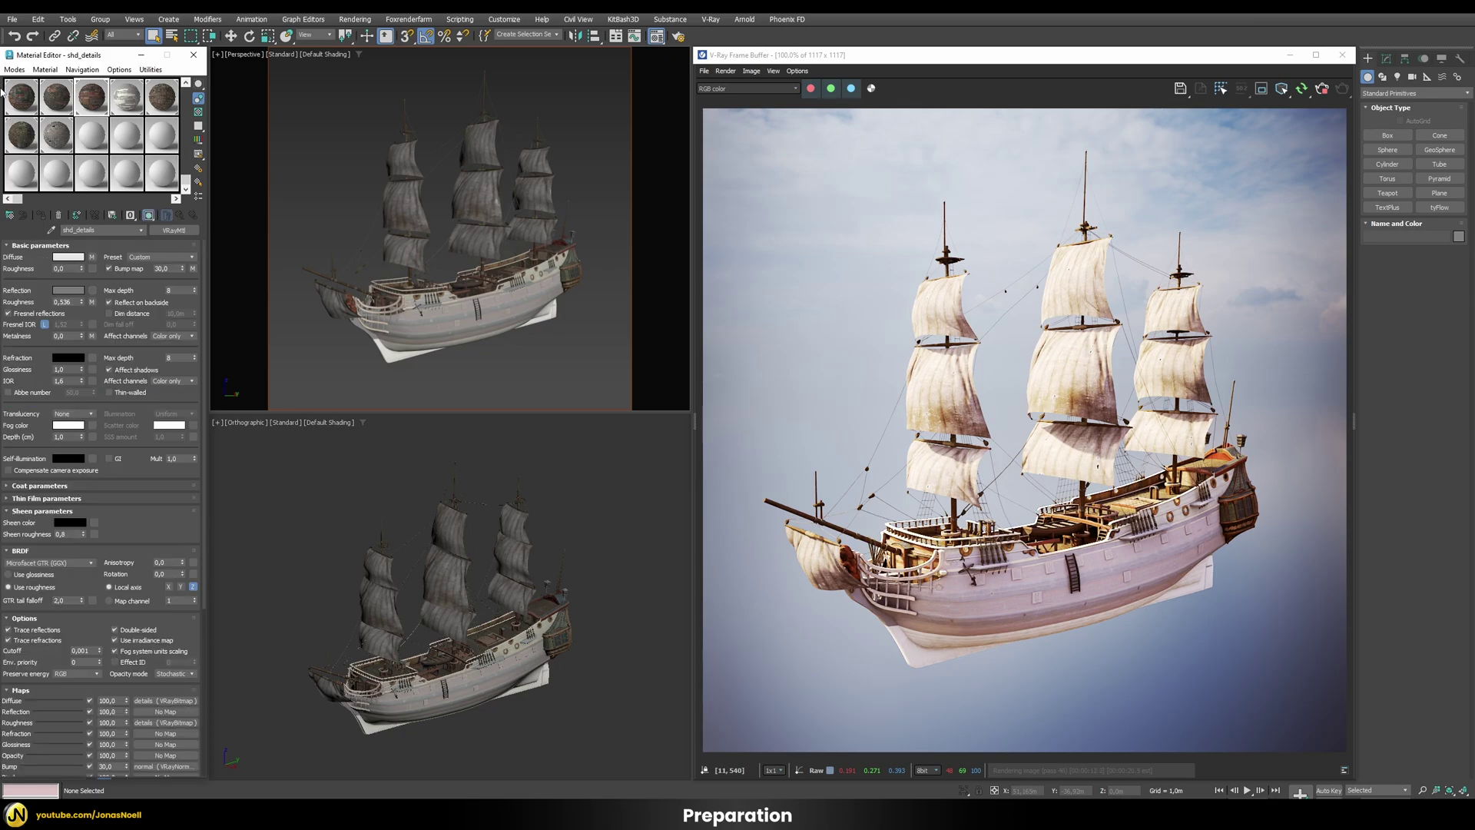
left_click(123, 98)
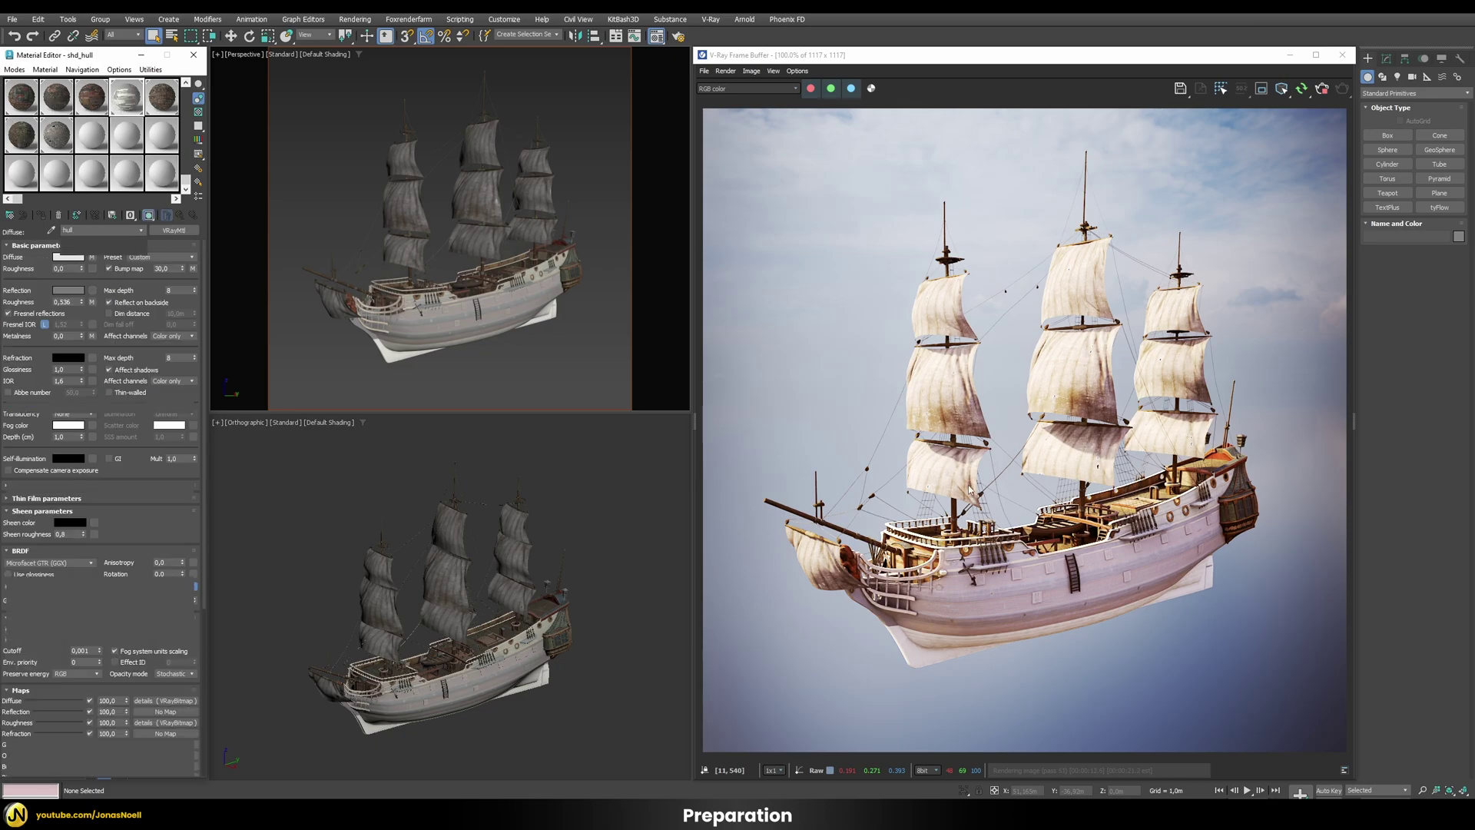
key("ctrl+z")
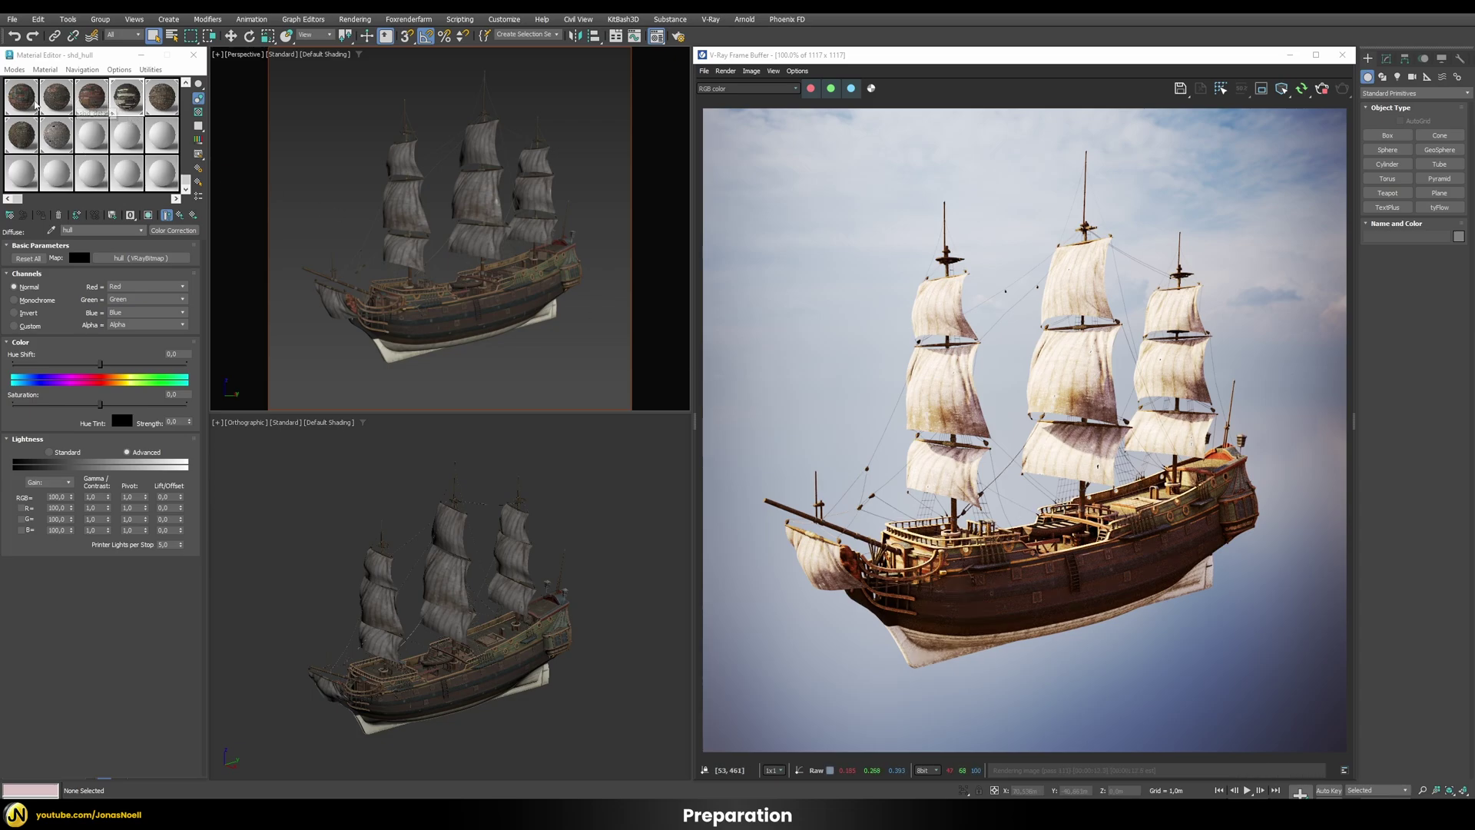
Bring the first row of material samples into view and select the whole ship in the perspective viewport.
left_click(186, 83)
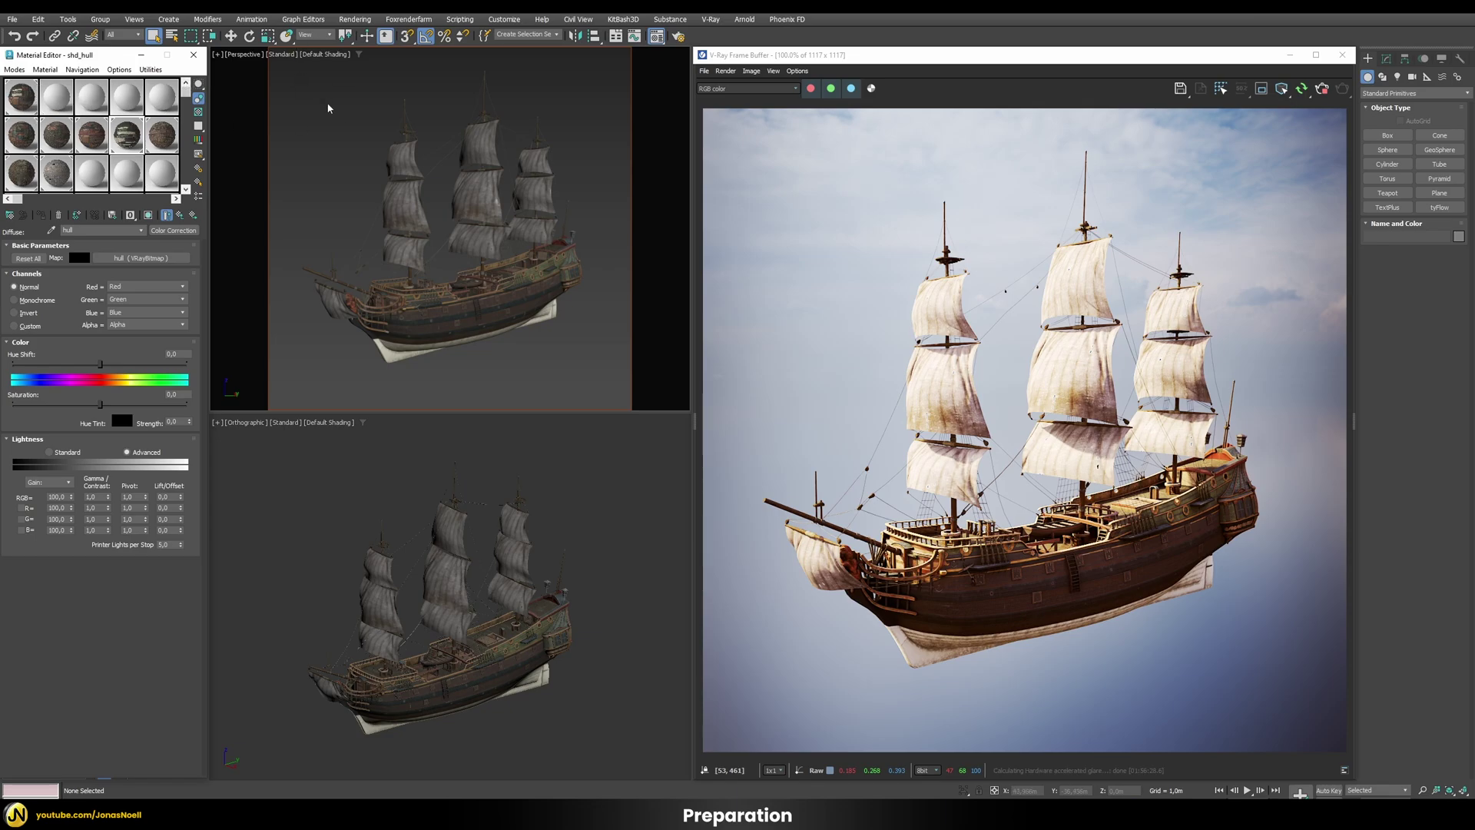
left_click(305, 112)
left_click_drag(590, 360, 593, 363)
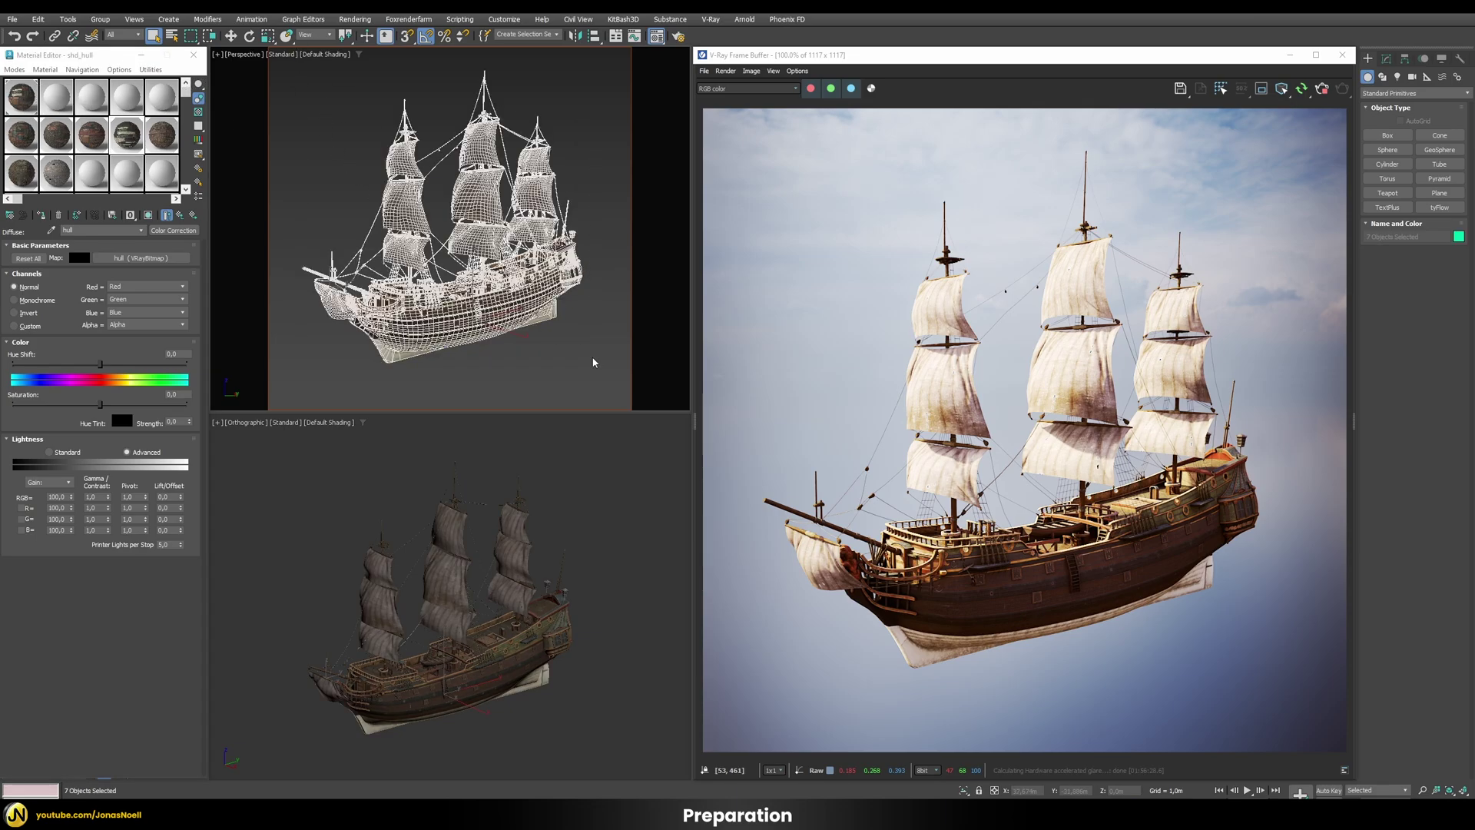
Assign the shd_pinnace material to the selected ship and set its reflection color to white.
left_click(21, 98)
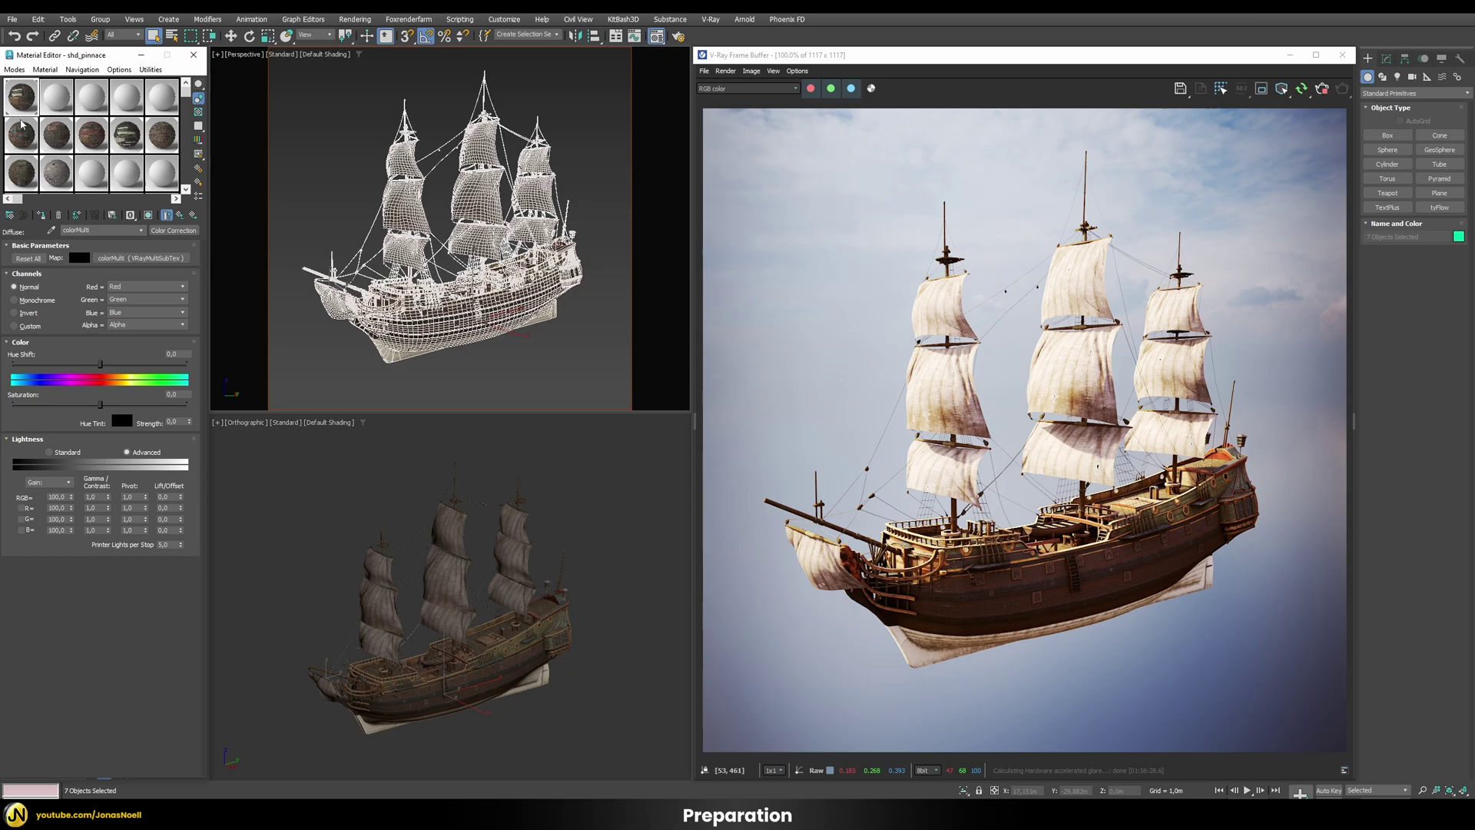
left_click(41, 215)
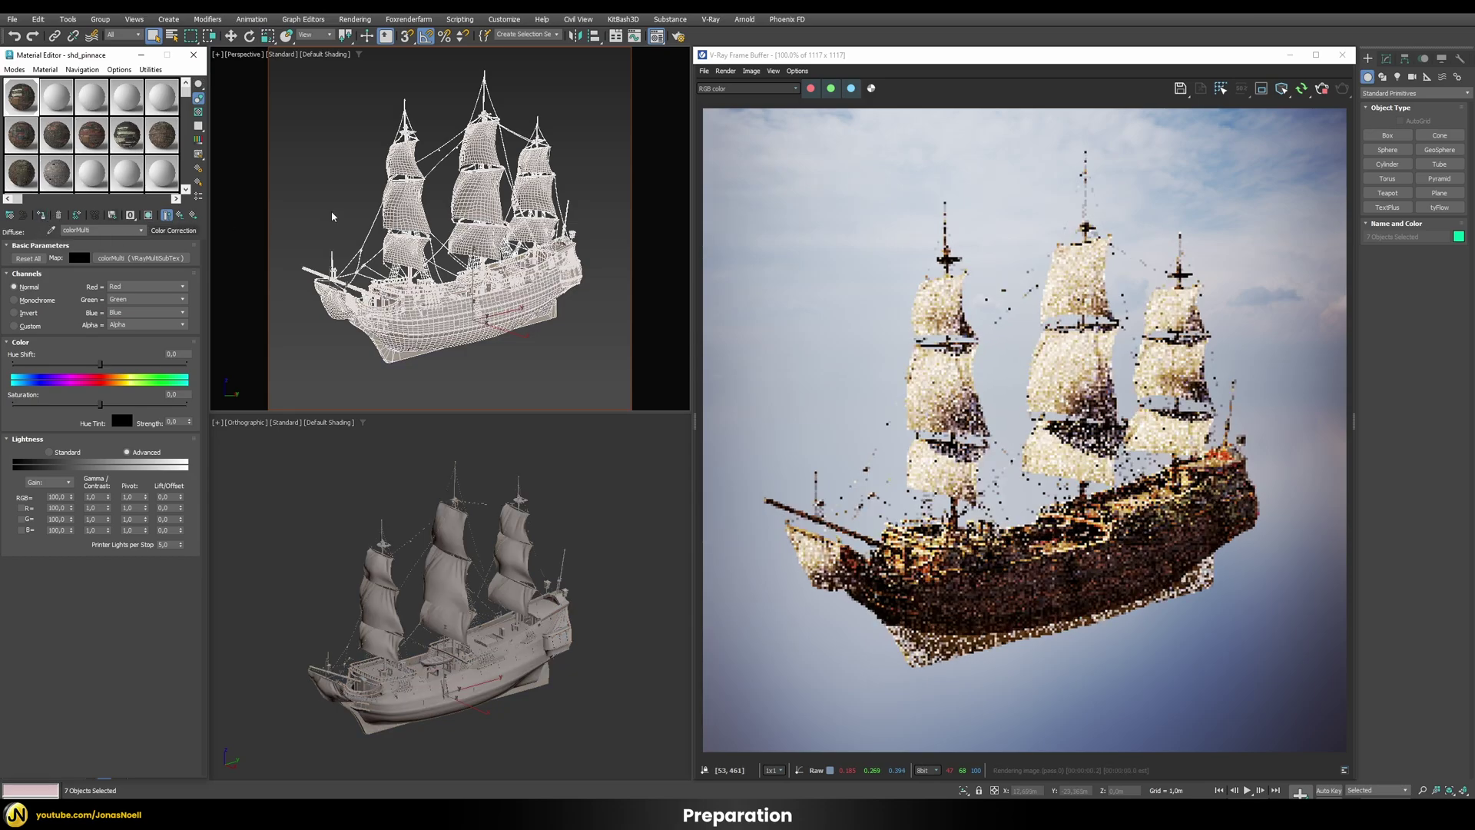
left_click(178, 215)
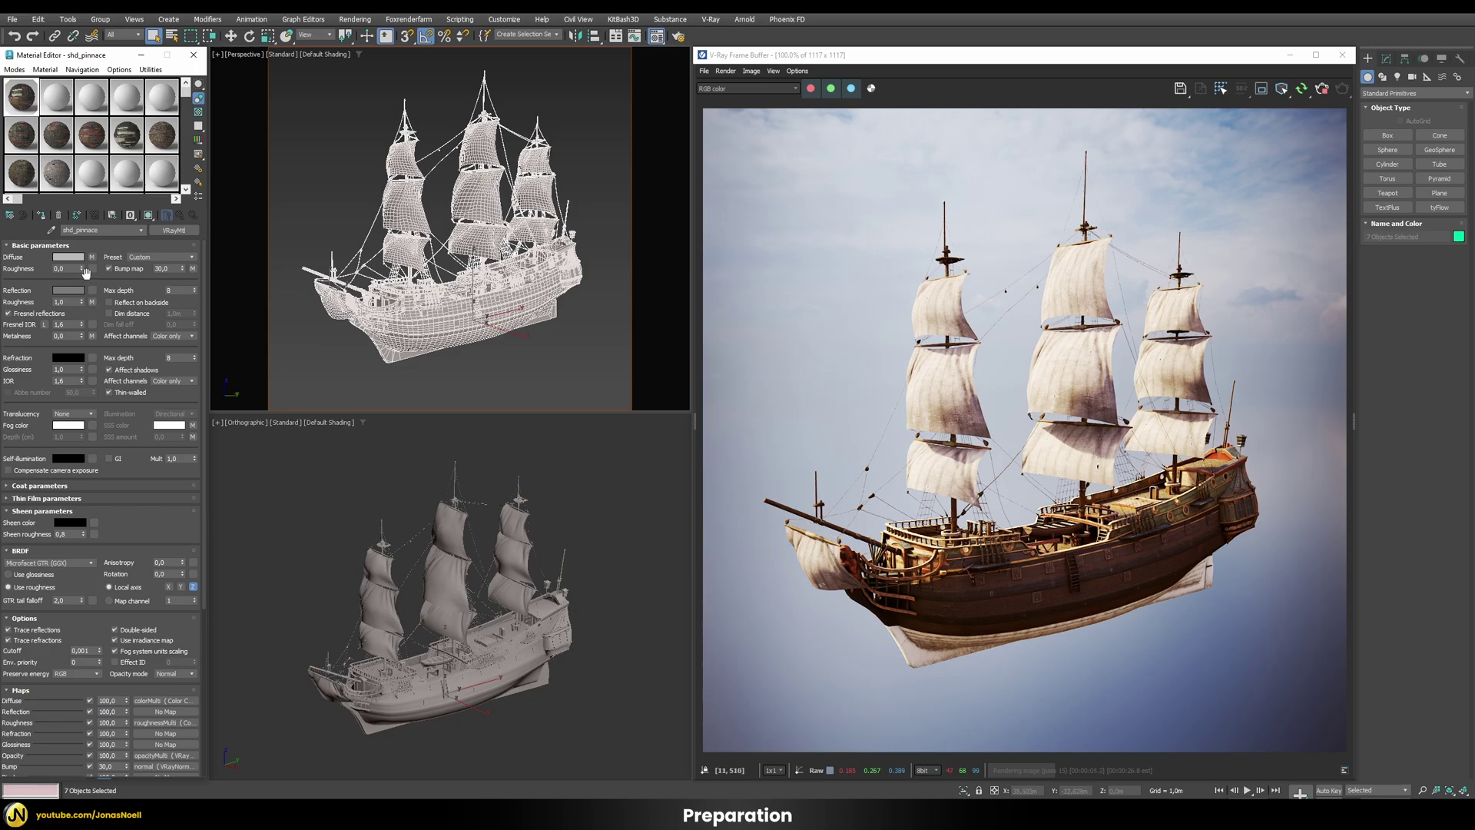
left_click(77, 292)
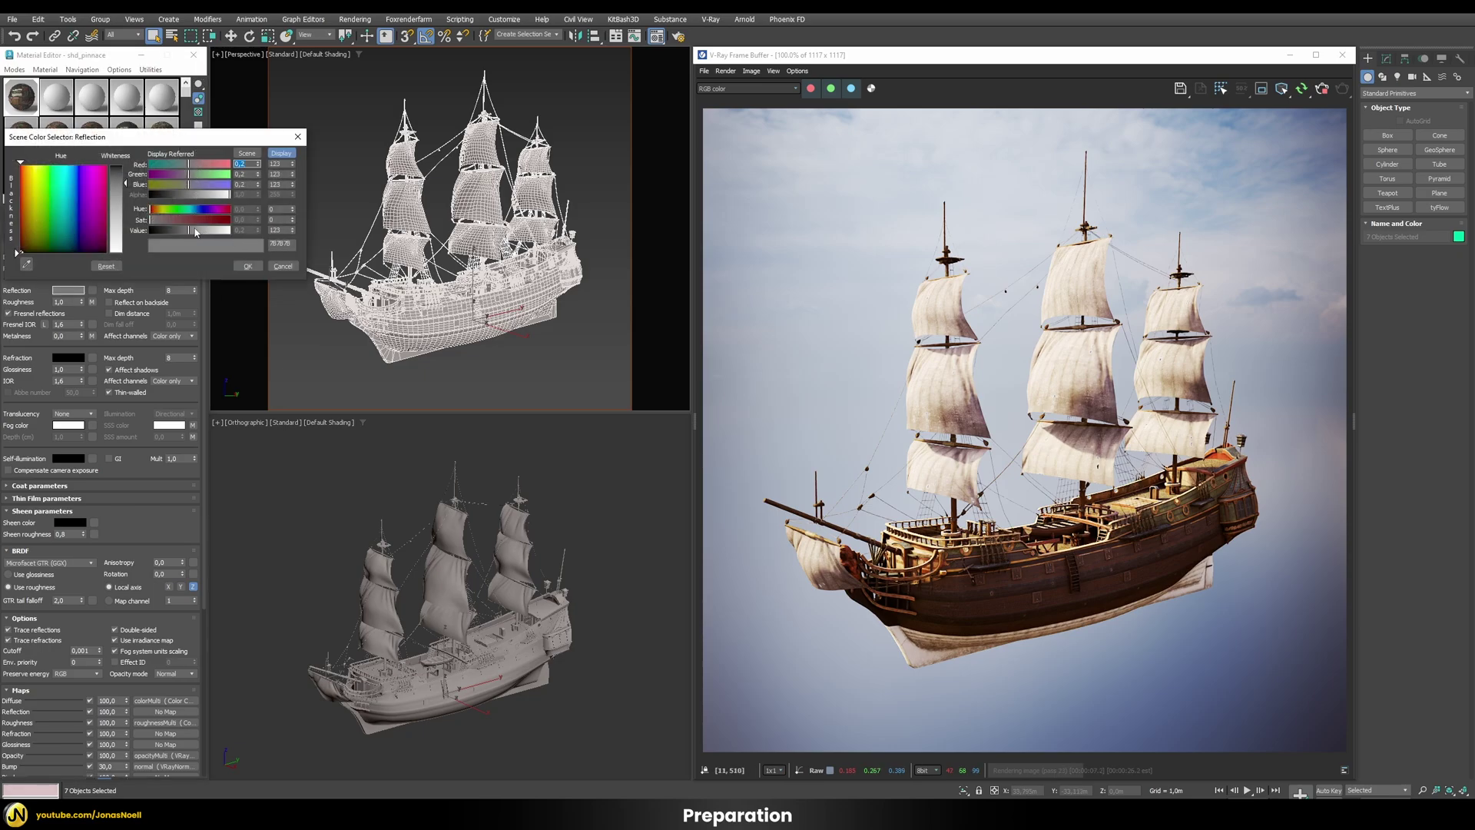
left_click_drag(196, 232, 229, 230)
left_click(247, 266)
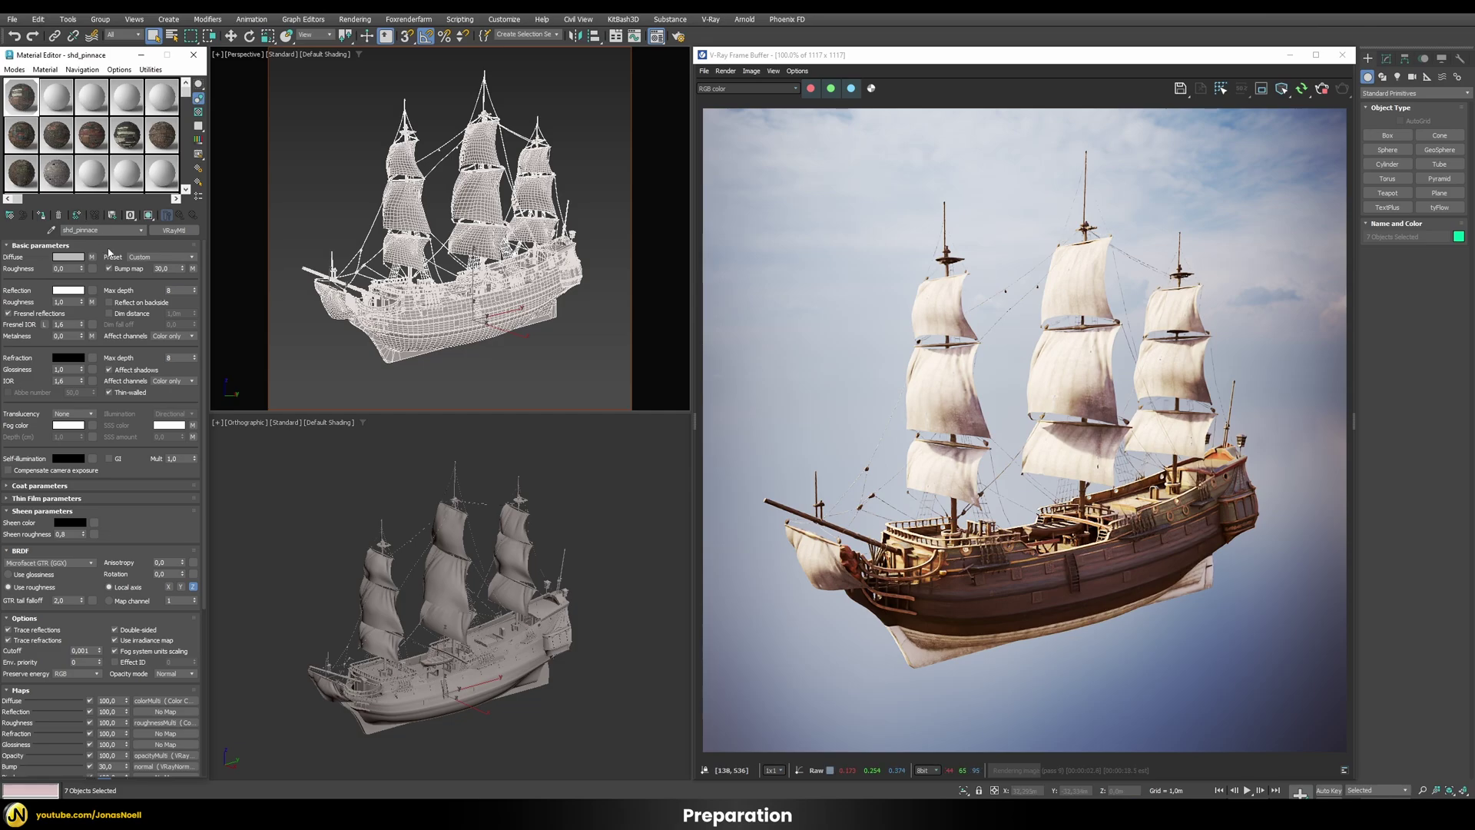
Set the bump map amount of the shd_pinnace material to 500.
left_click(168, 266)
type("50")
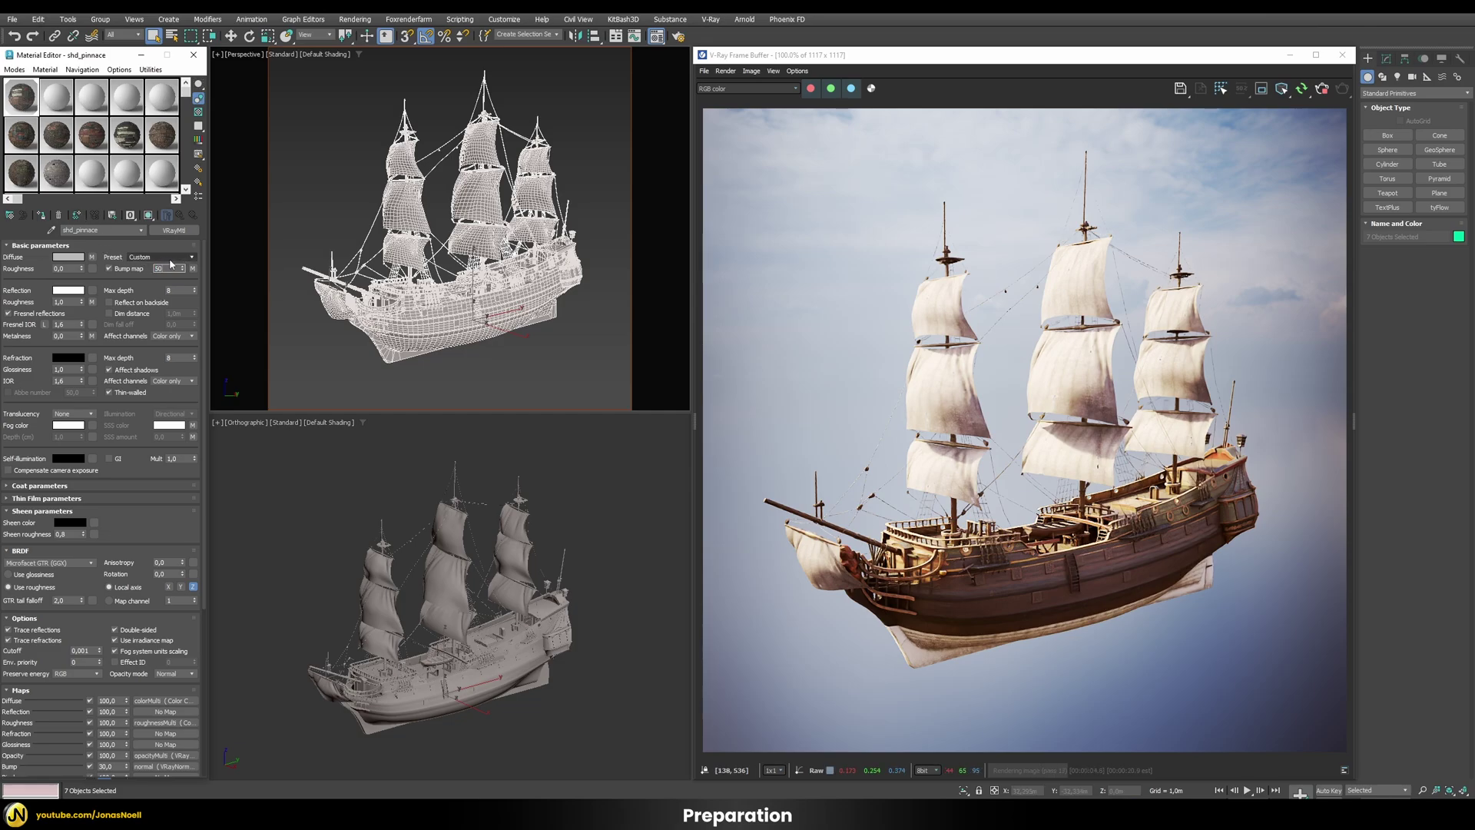
type("0")
key("Return")
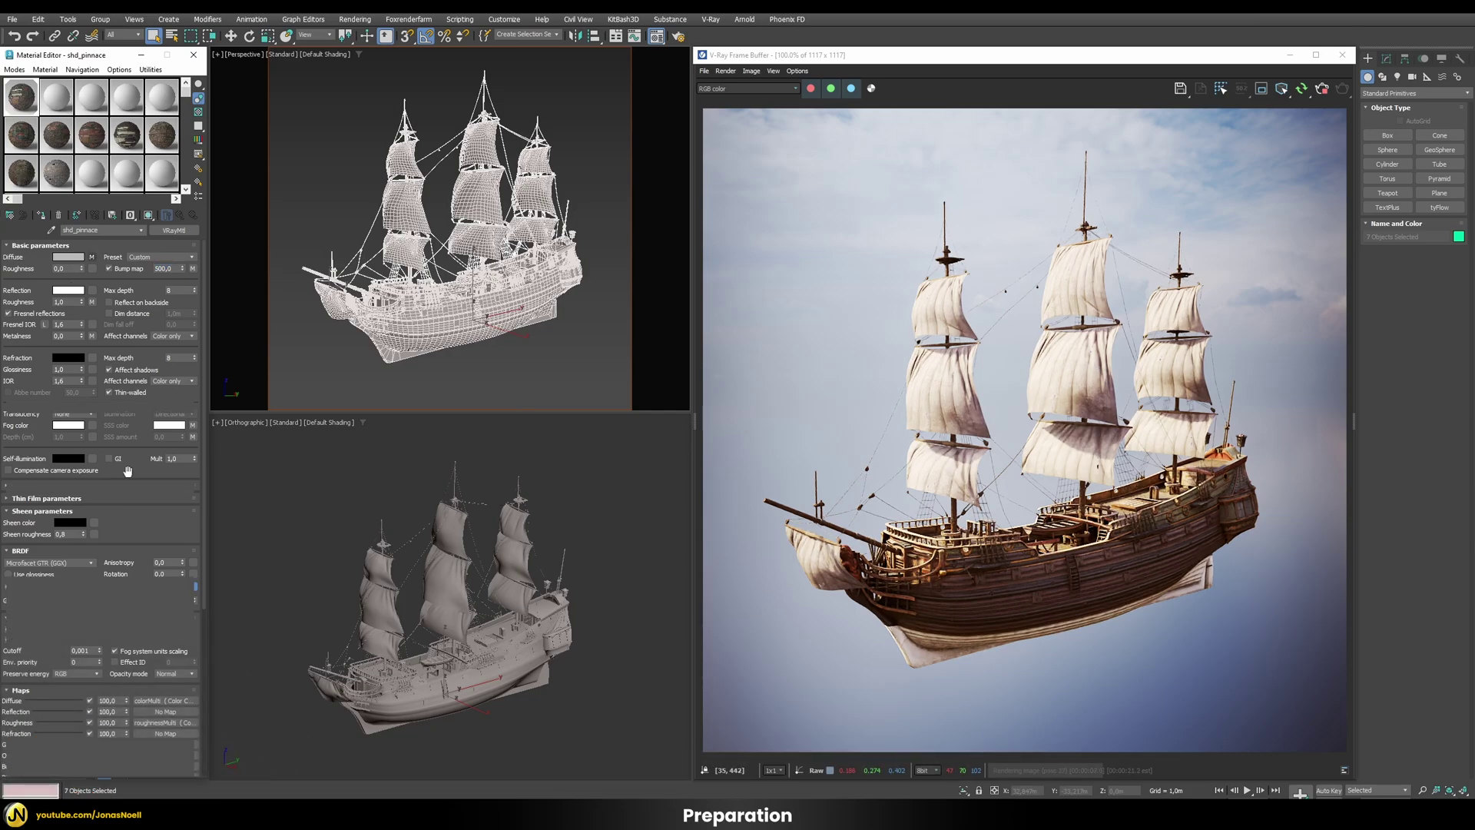
Try an RGB Gamma/Contrast of 3 on shd_pinnace's diffuse Color Correction, and revert it to 1.
left_click(166, 701)
left_click(95, 497)
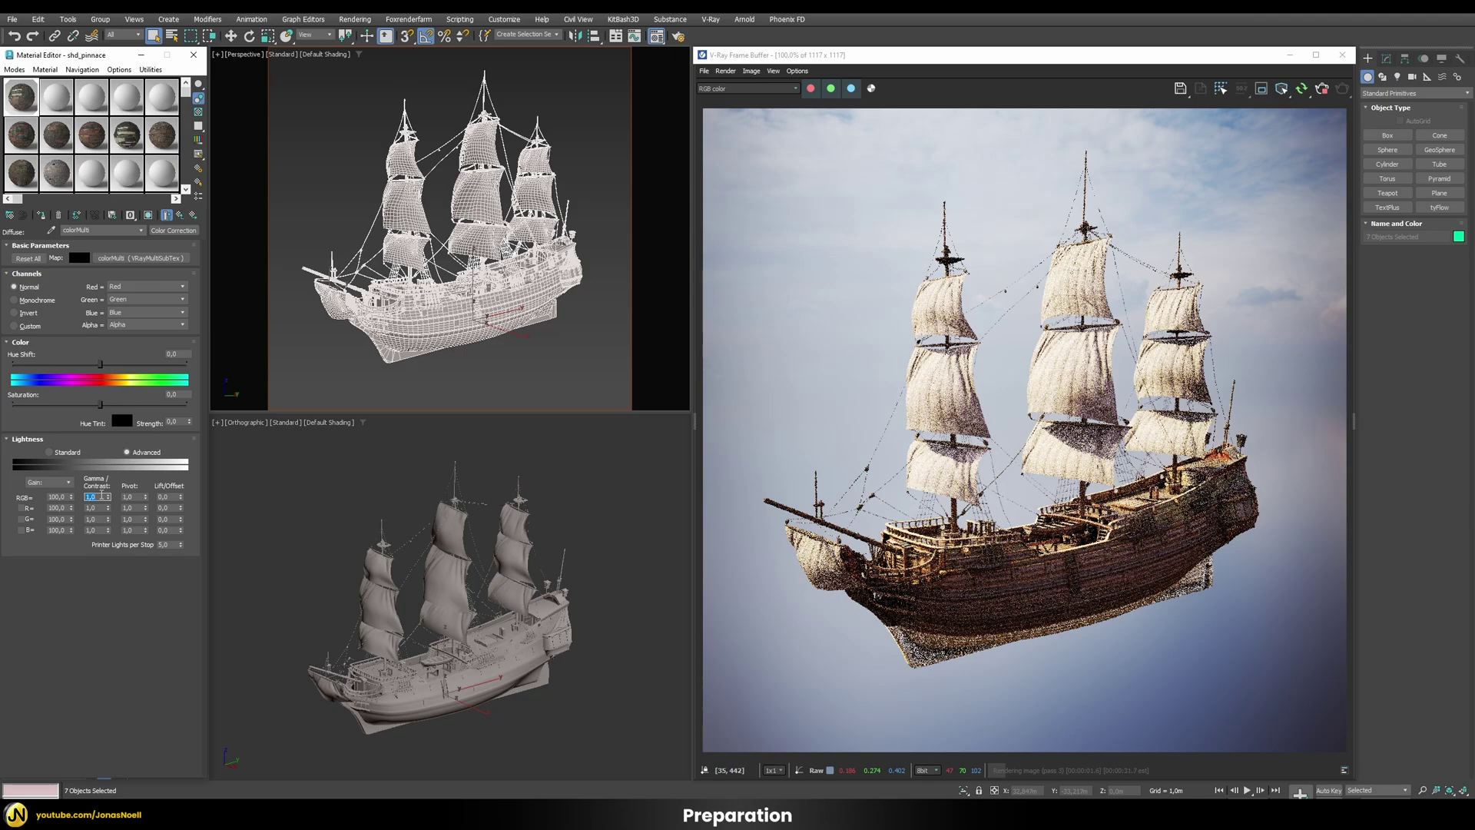
type("3")
key("Return")
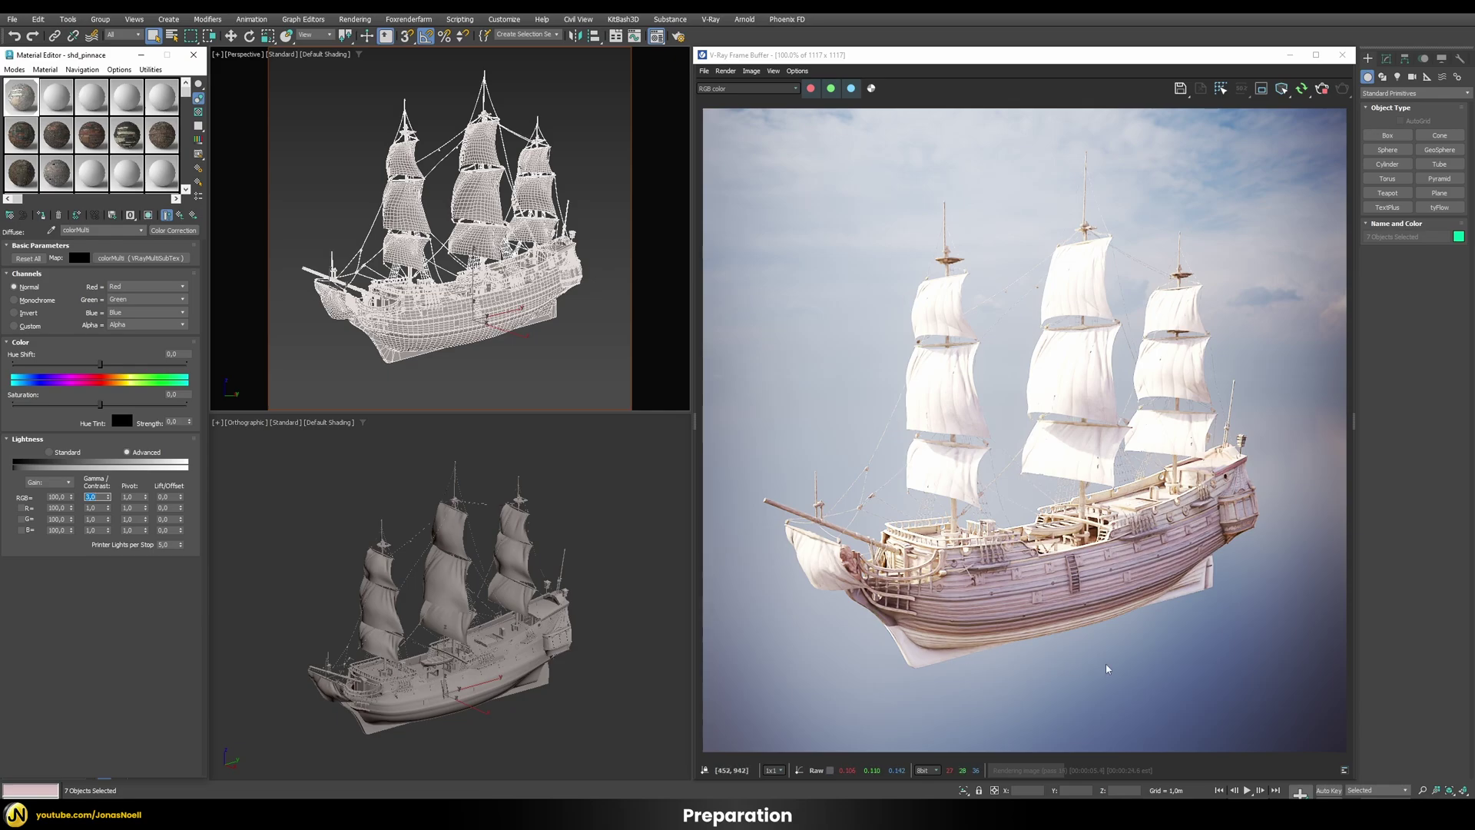
key("Return")
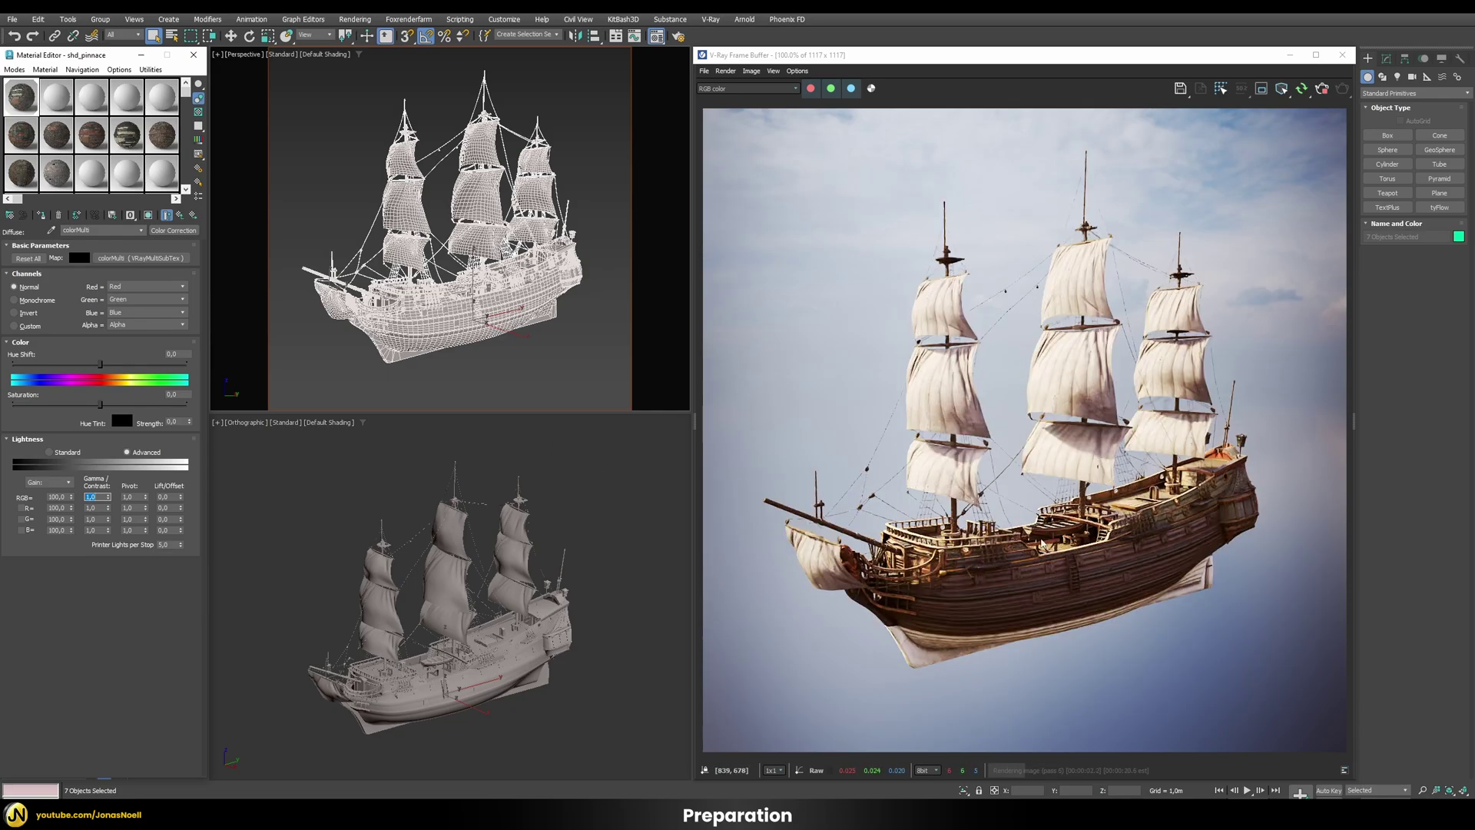
Return to the base level of shd_pinnace and set its bump map amount to 100.
left_click(179, 219)
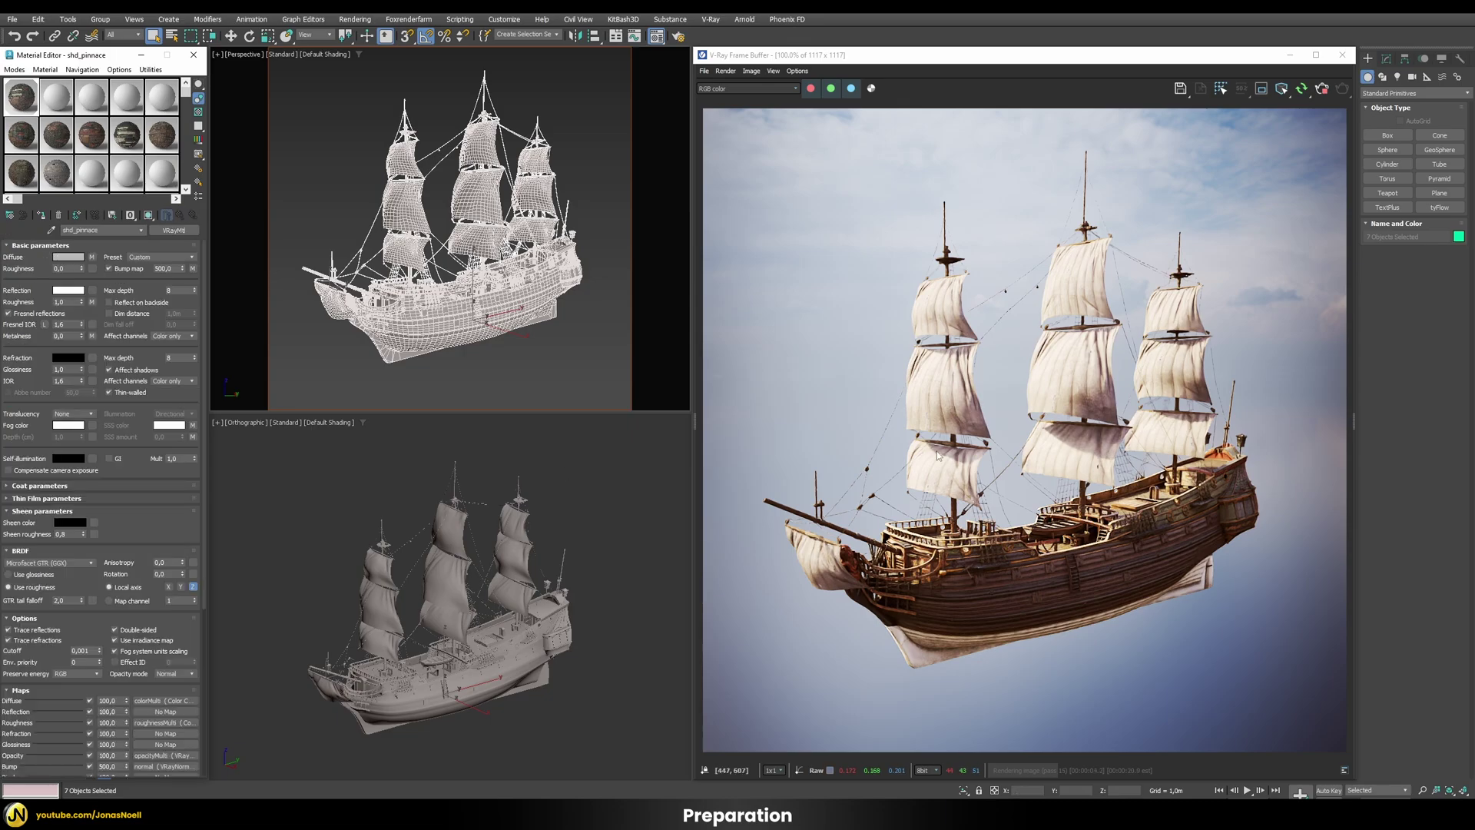
double_click(159, 271)
type("100")
key("Return")
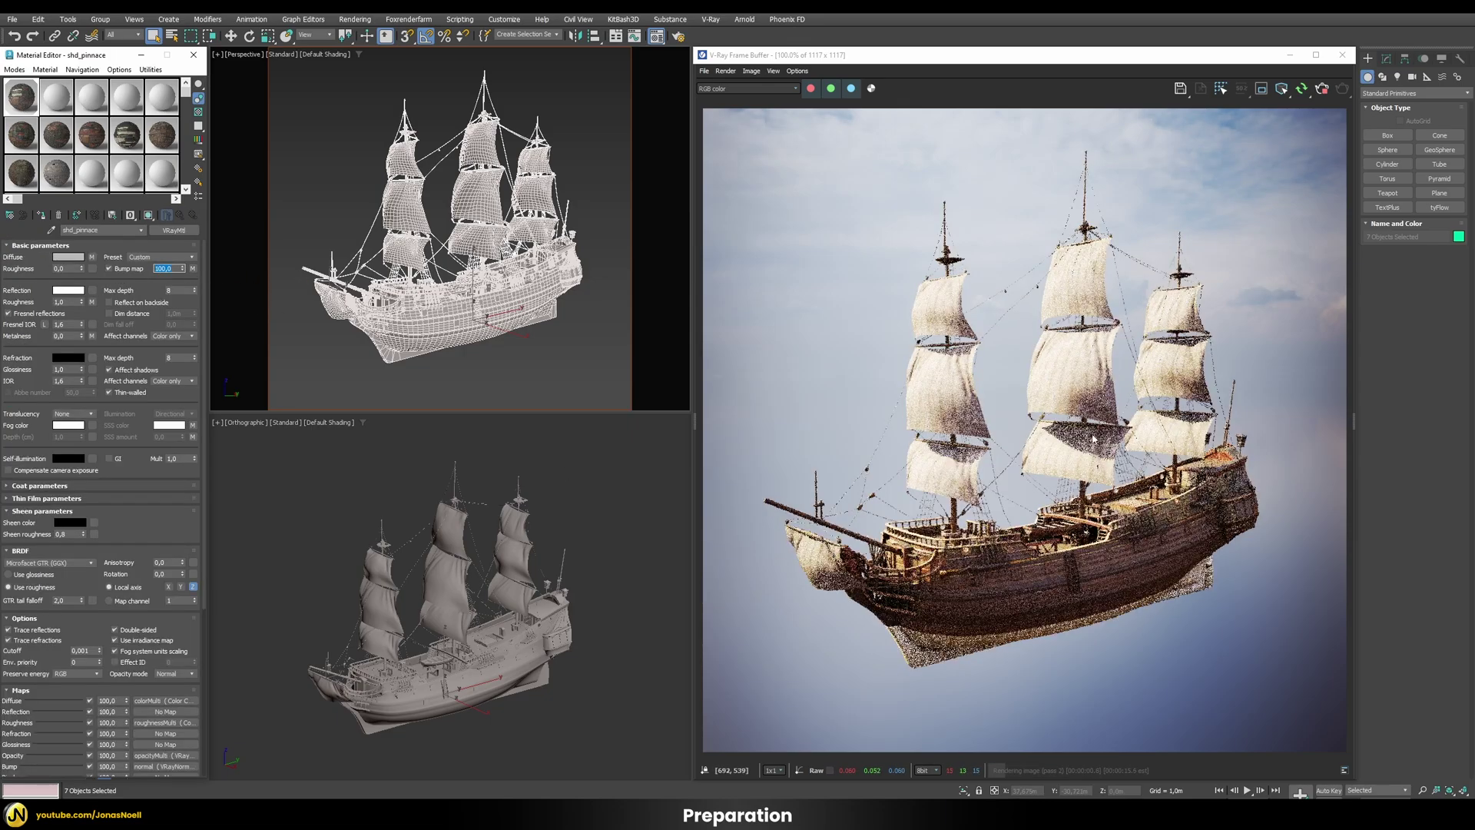
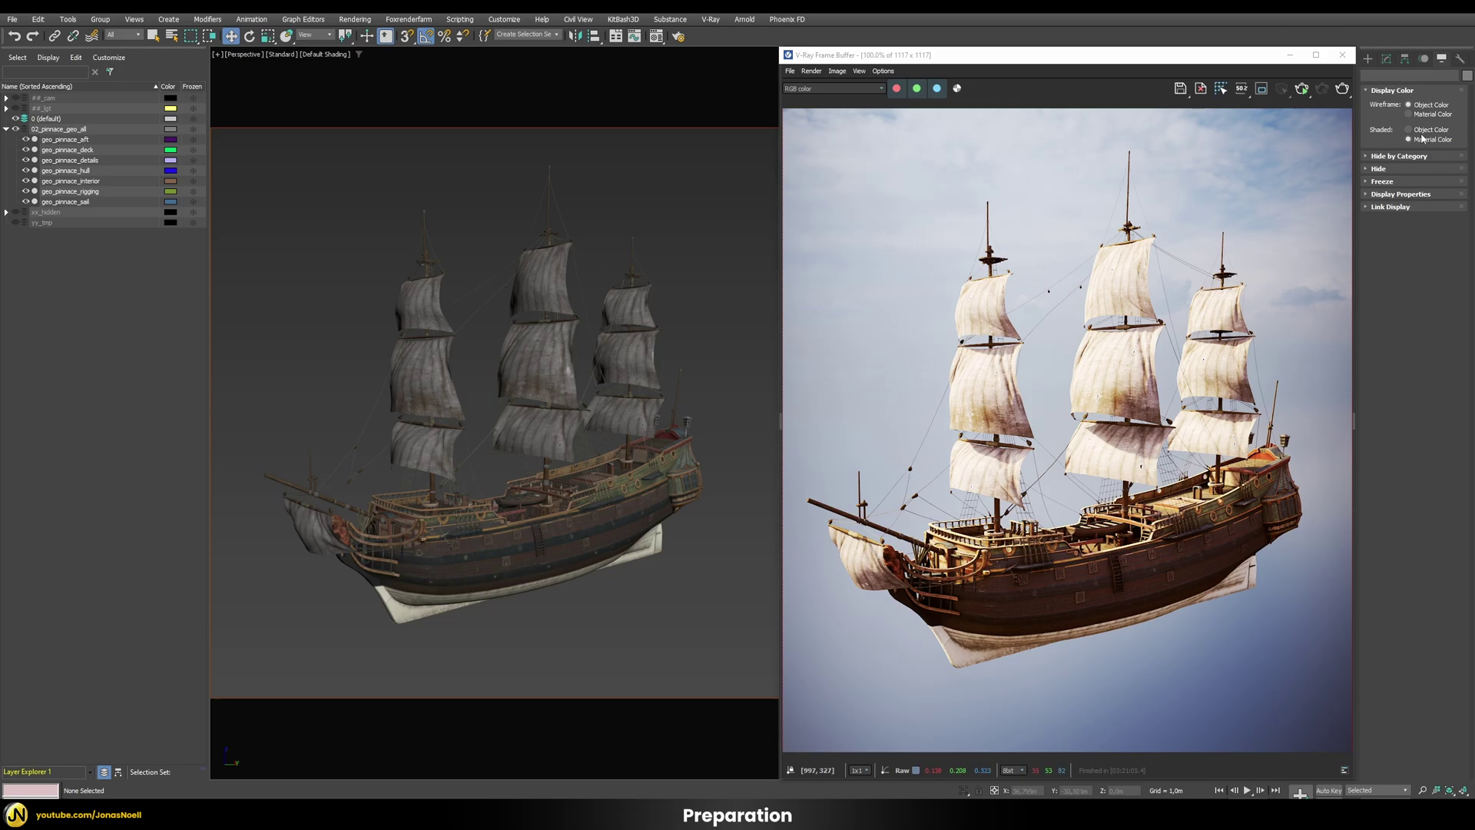
Display shaded objects in their object colors and inspect the seven ship parts one by one, from geo_pinnace_aft to geo_pinnace_sail.
left_click(1418, 130)
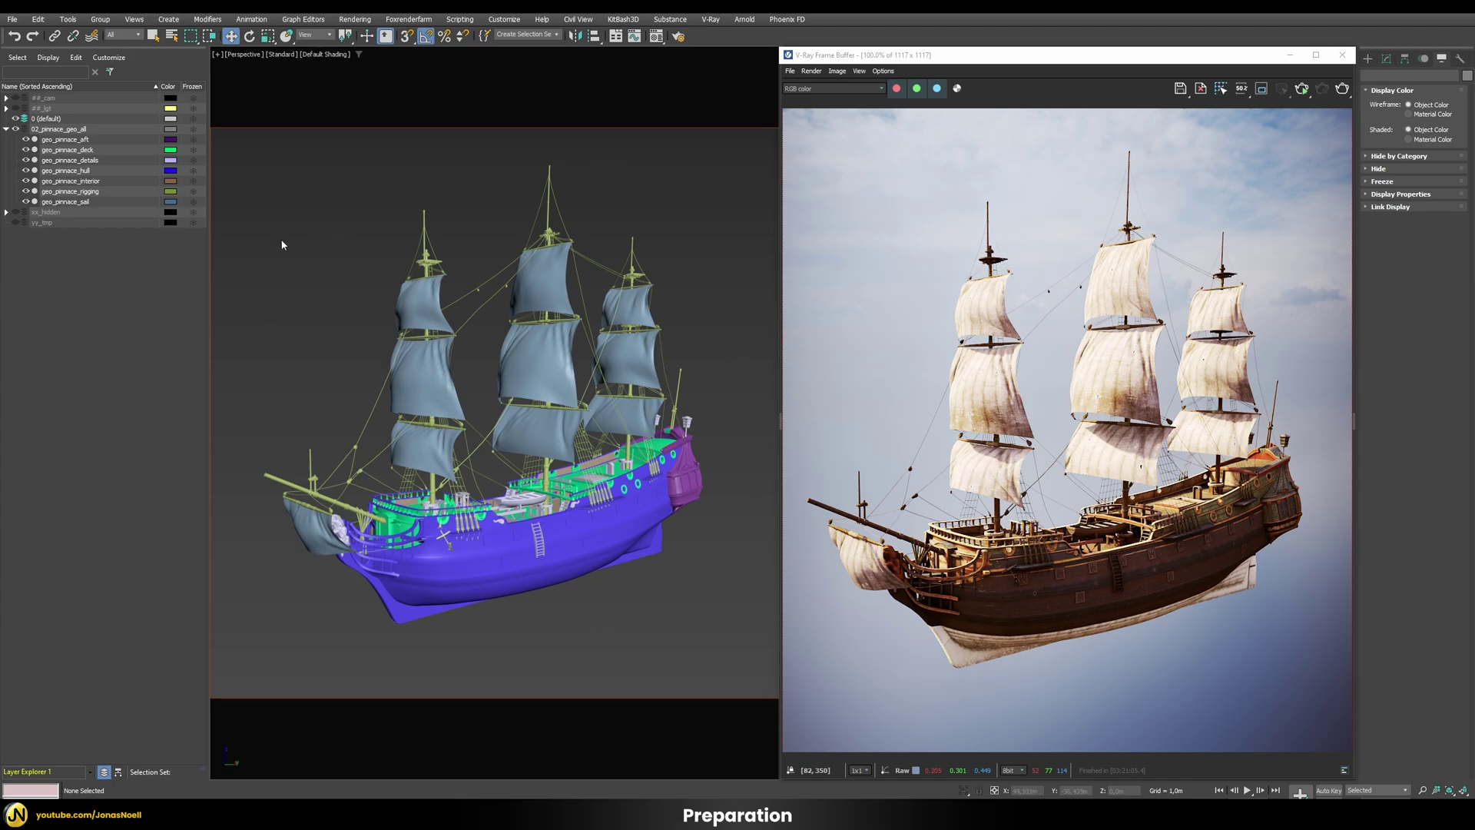
left_click(106, 140)
left_click(98, 149)
left_click(94, 160)
left_click(85, 170)
left_click(86, 181)
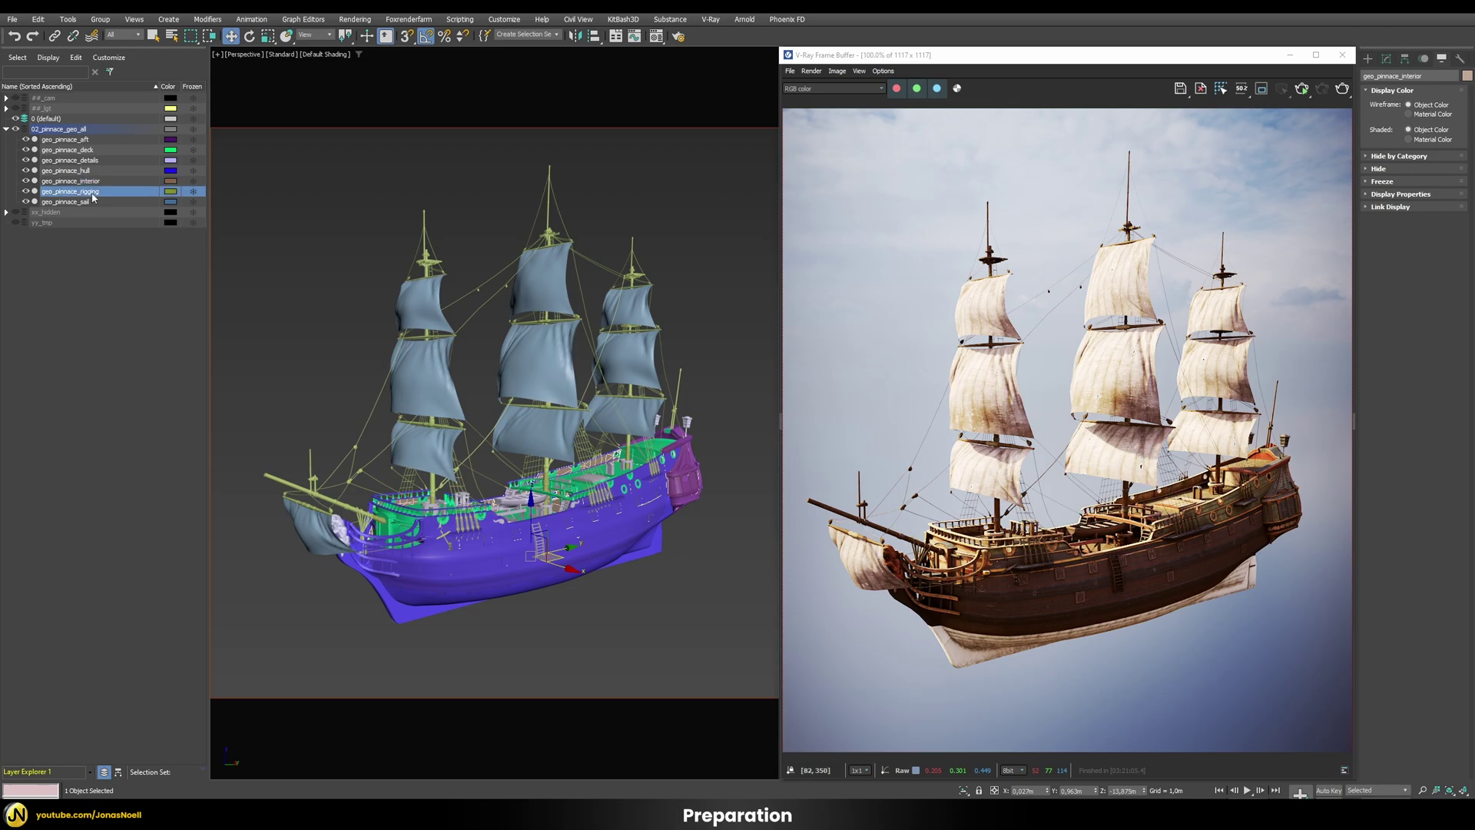
left_click(88, 191)
left_click(89, 201)
left_click(94, 140)
left_click(97, 150)
left_click(95, 160)
left_click(90, 170)
left_click(90, 180)
left_click(89, 191)
left_click(89, 201)
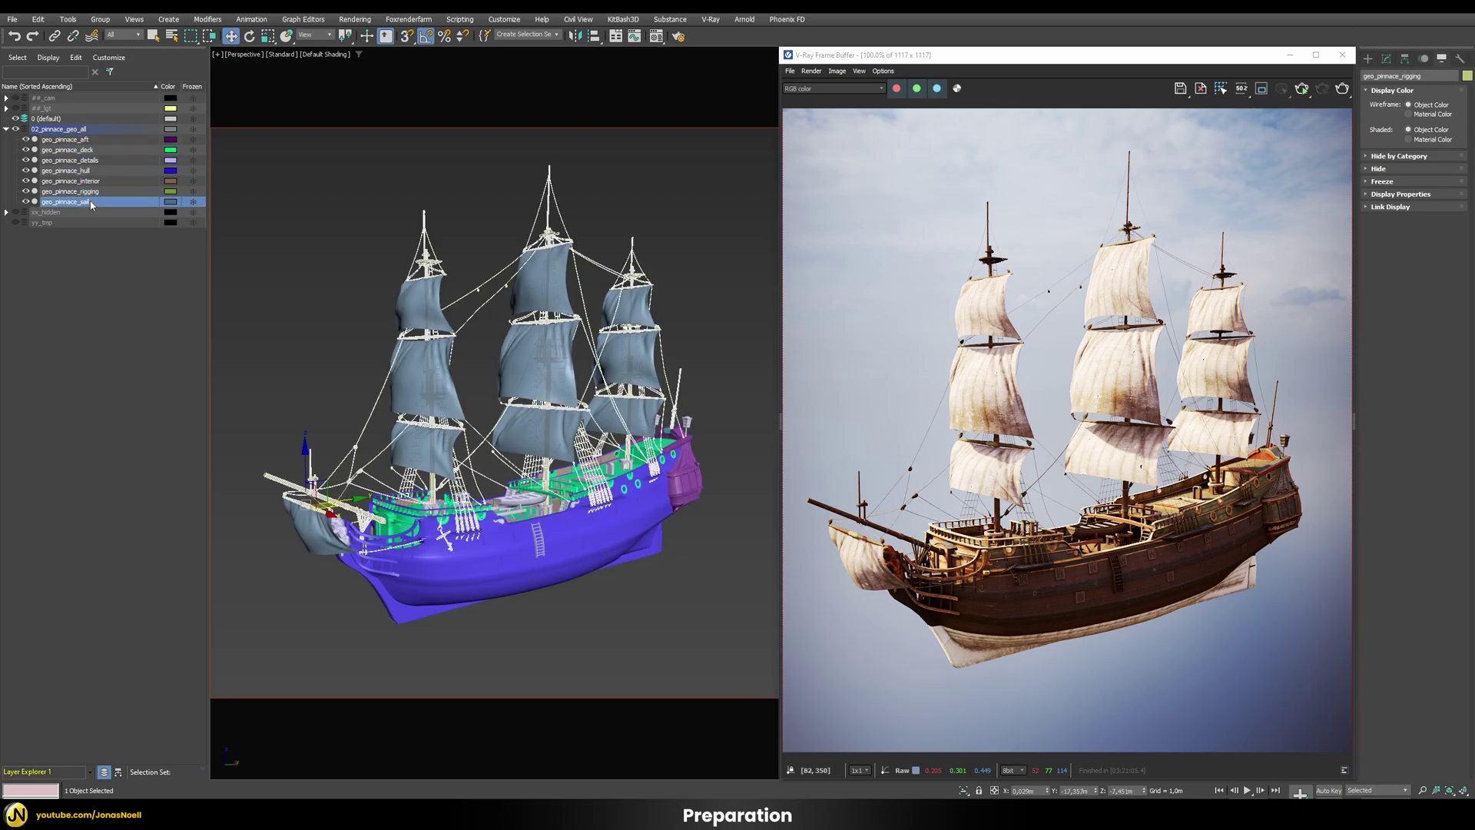
Add a Material modifier to geo_pinnace_aft.
left_click(88, 141)
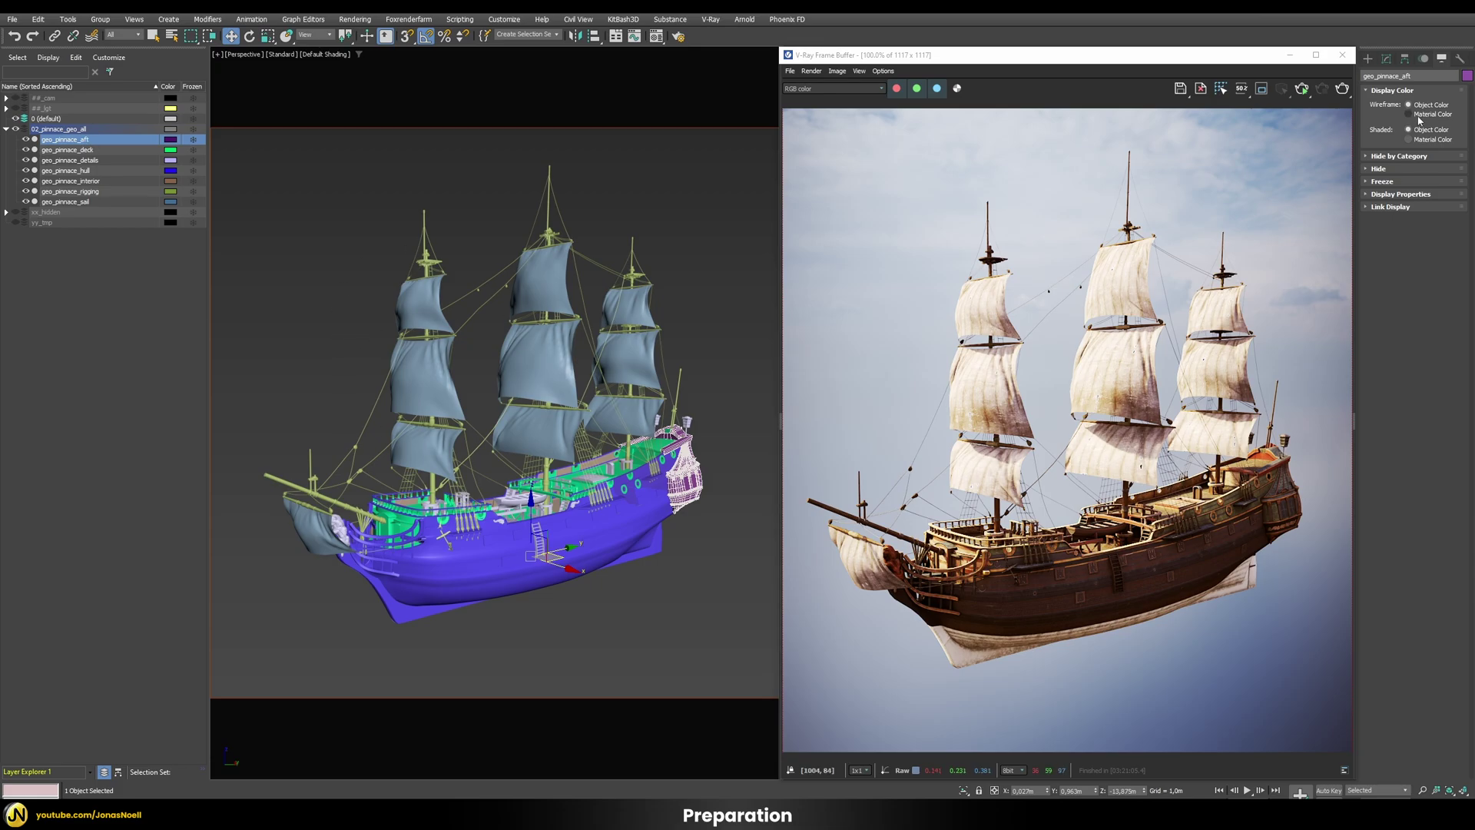
left_click(1386, 59)
left_click(1408, 90)
type("mat")
left_click(1389, 125)
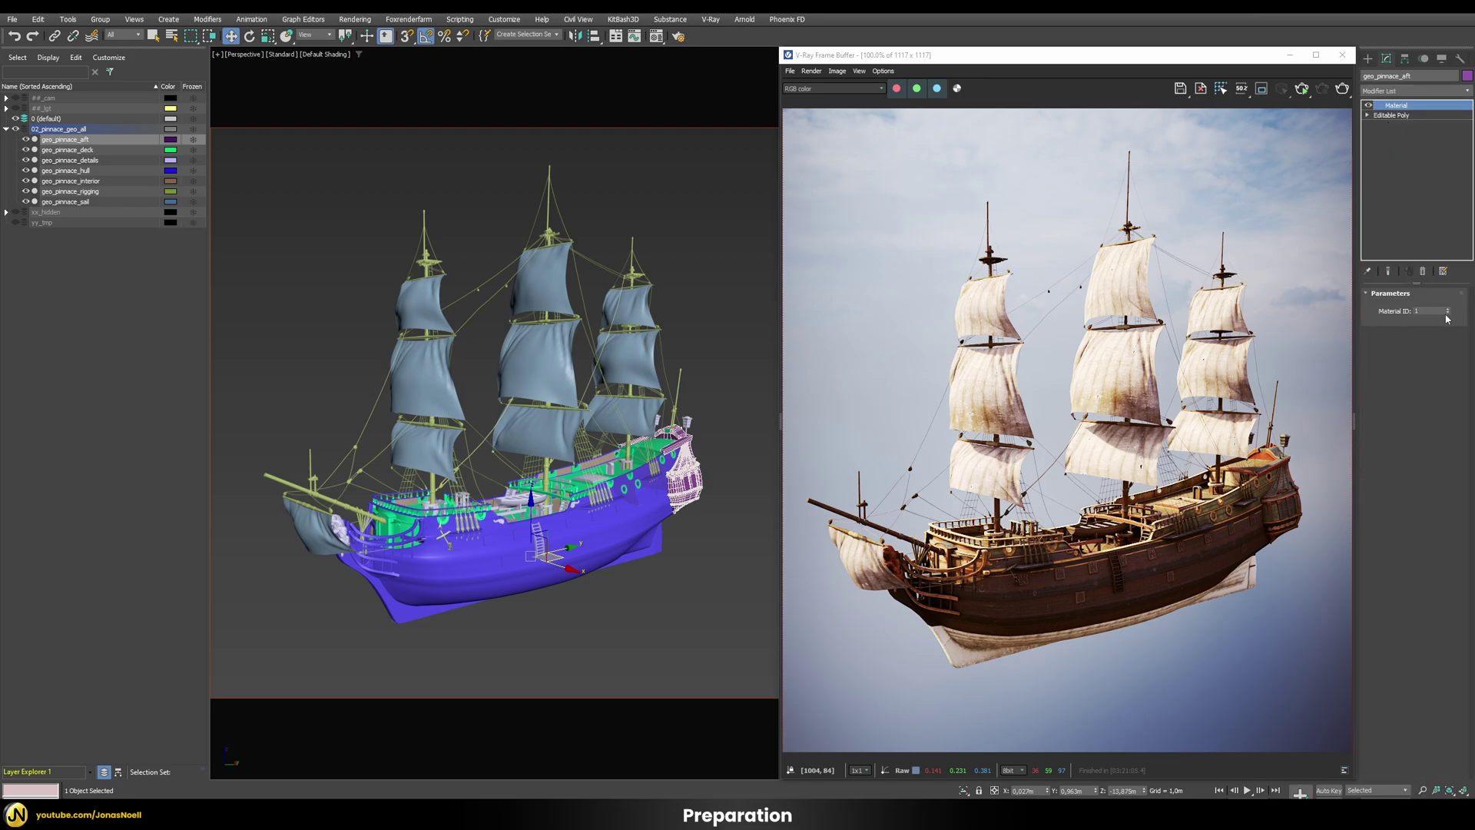
Check the Material ID of each remaining ship part, from geo_pinnace_deck to geo_pinnace_sail, and clear the selection.
left_click(128, 150)
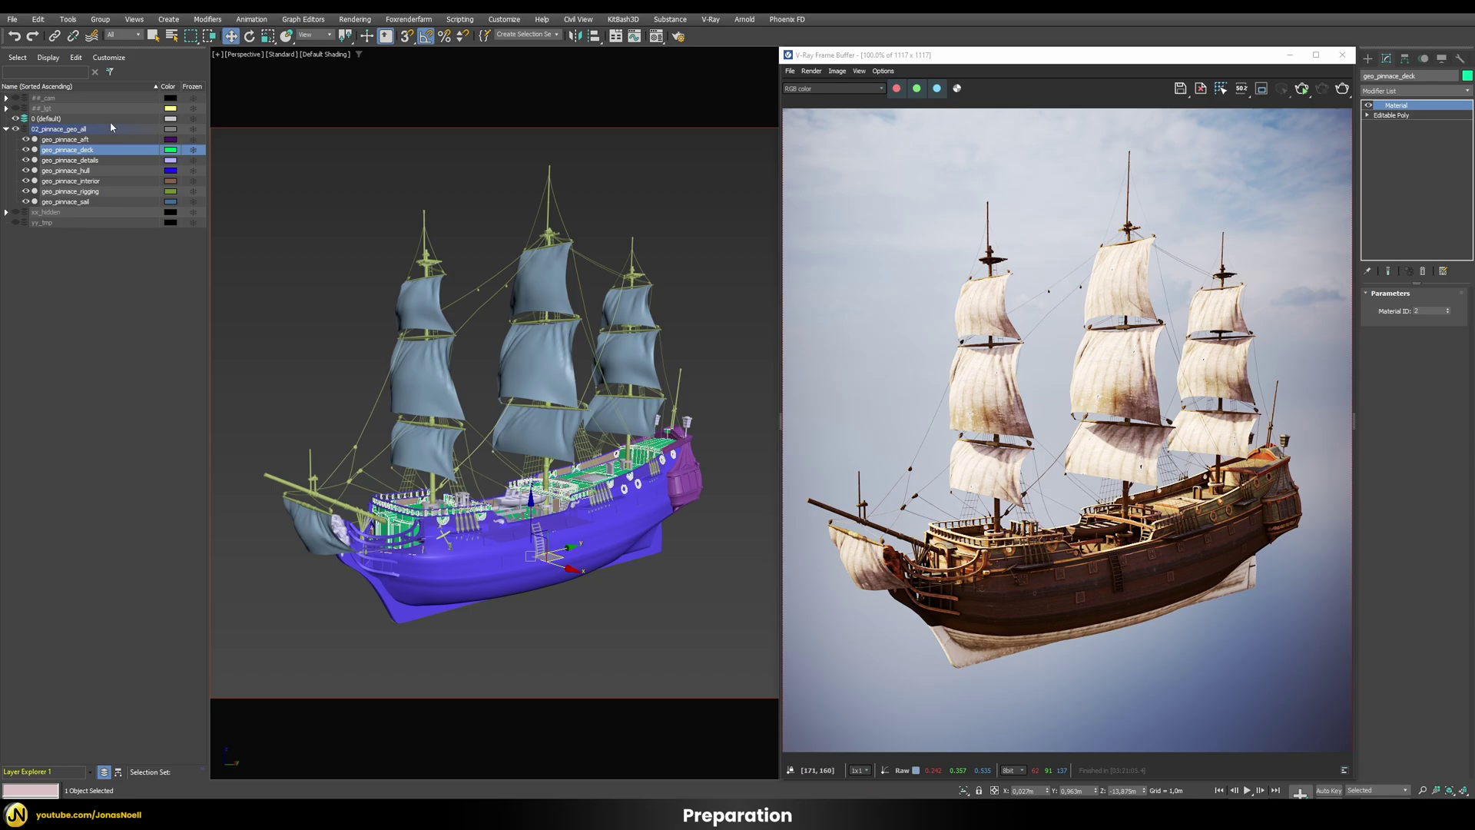
left_click(95, 161)
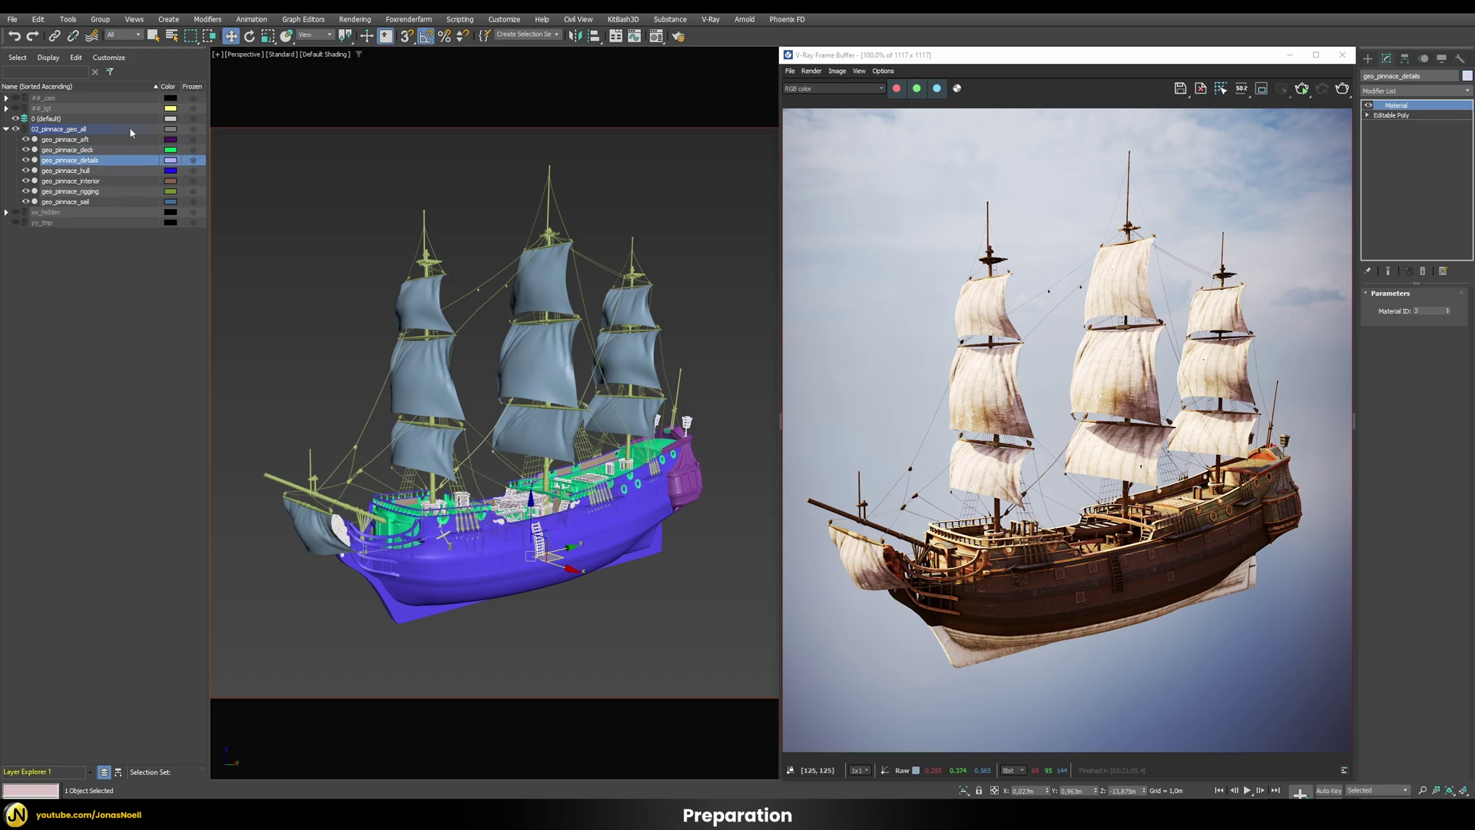
left_click(107, 171)
left_click(100, 182)
left_click(100, 191)
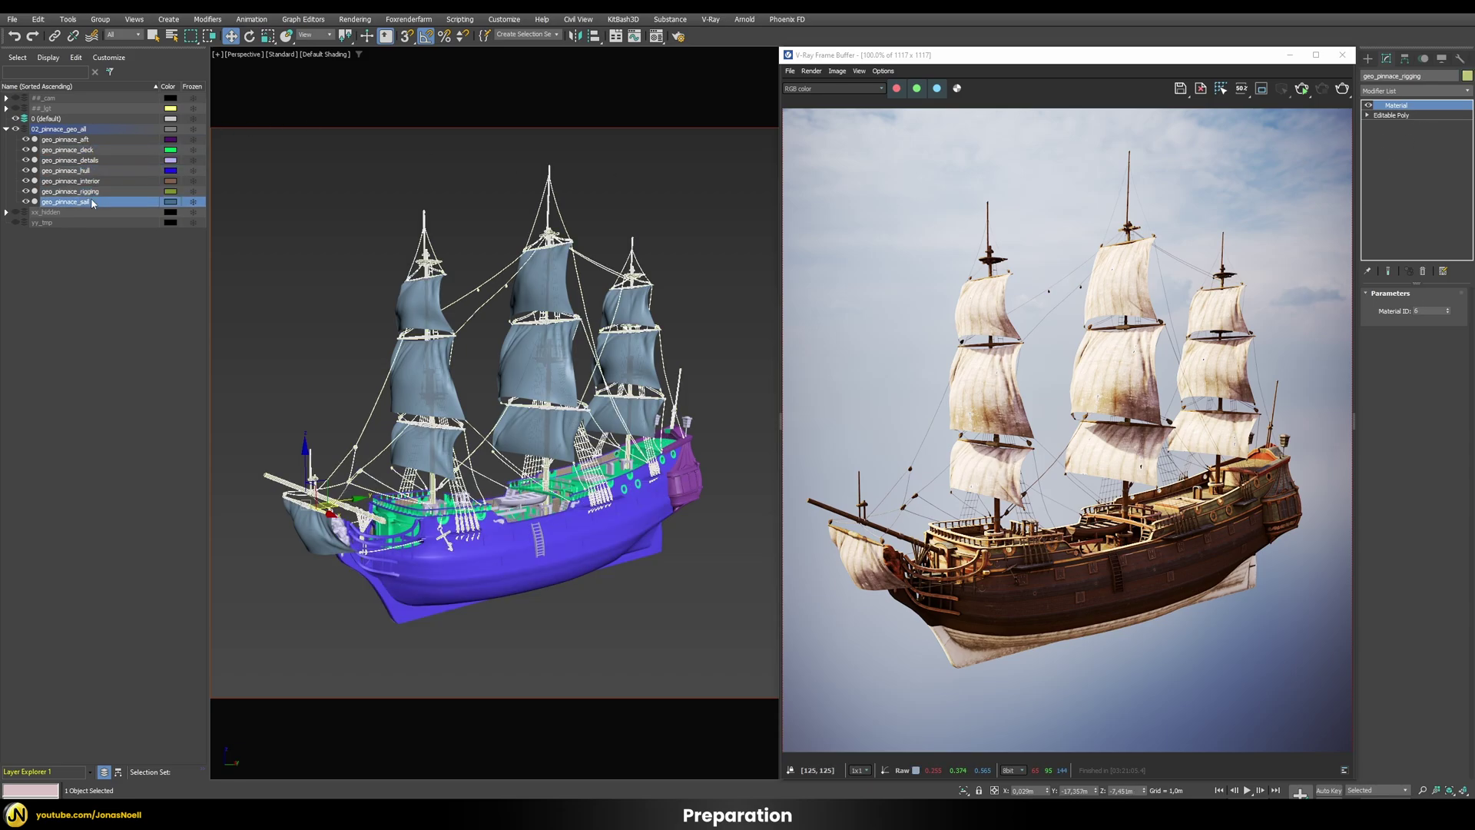
left_click(100, 202)
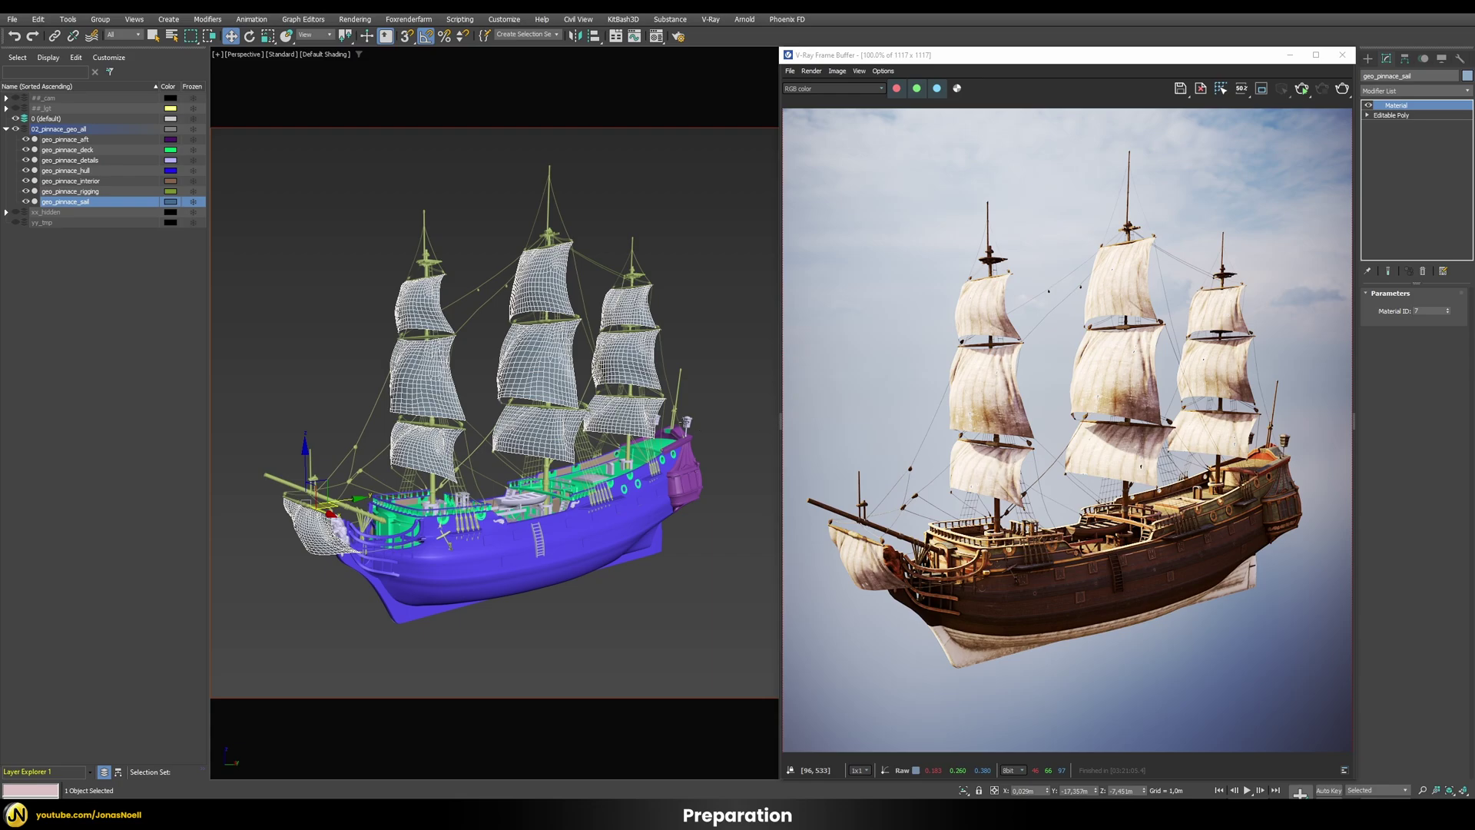
left_click(656, 583)
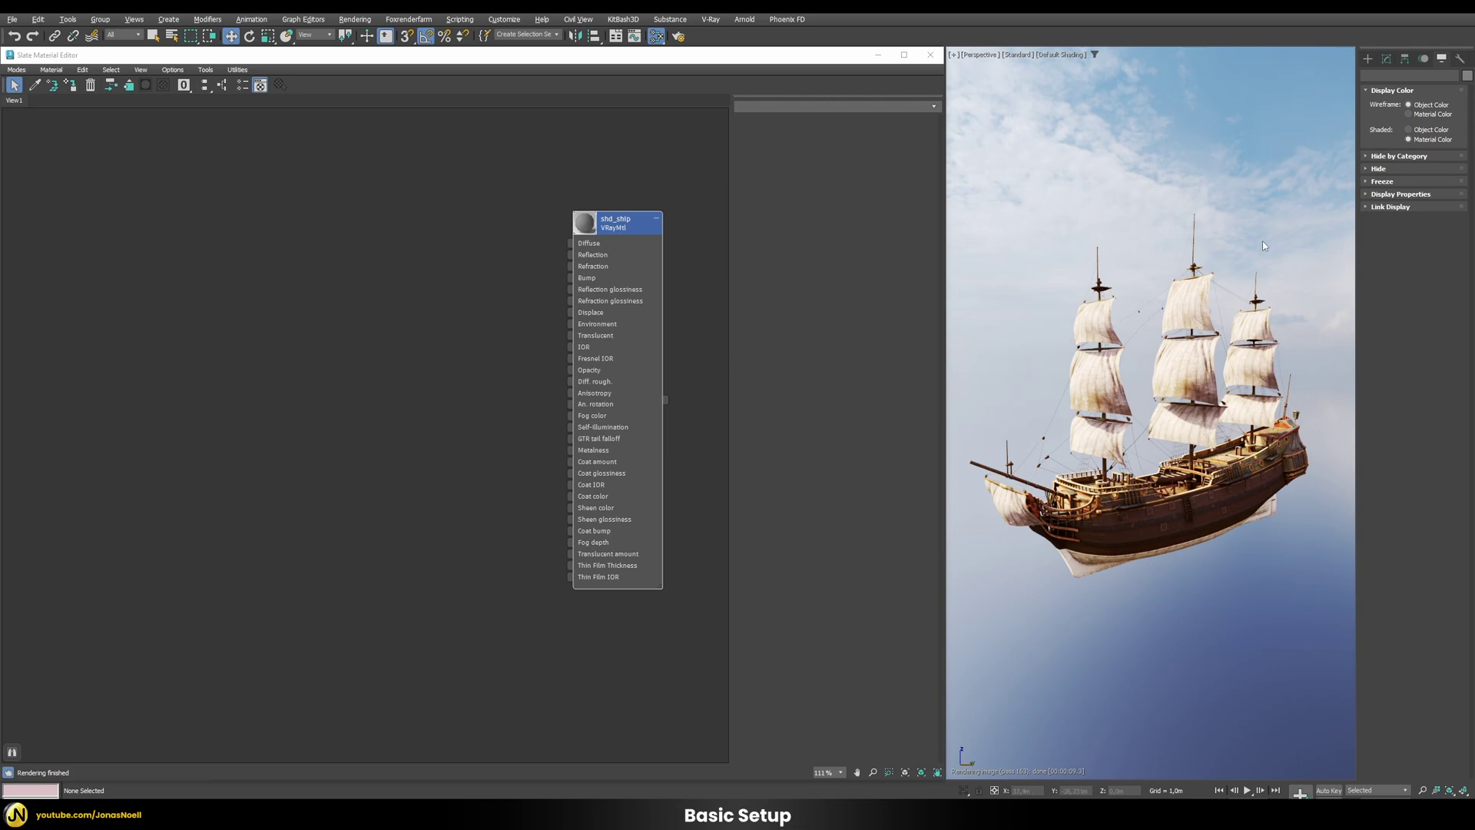
Assign the shd_ship material to all parts of the ship and deselect them.
left_click_drag(1340, 643, 959, 199)
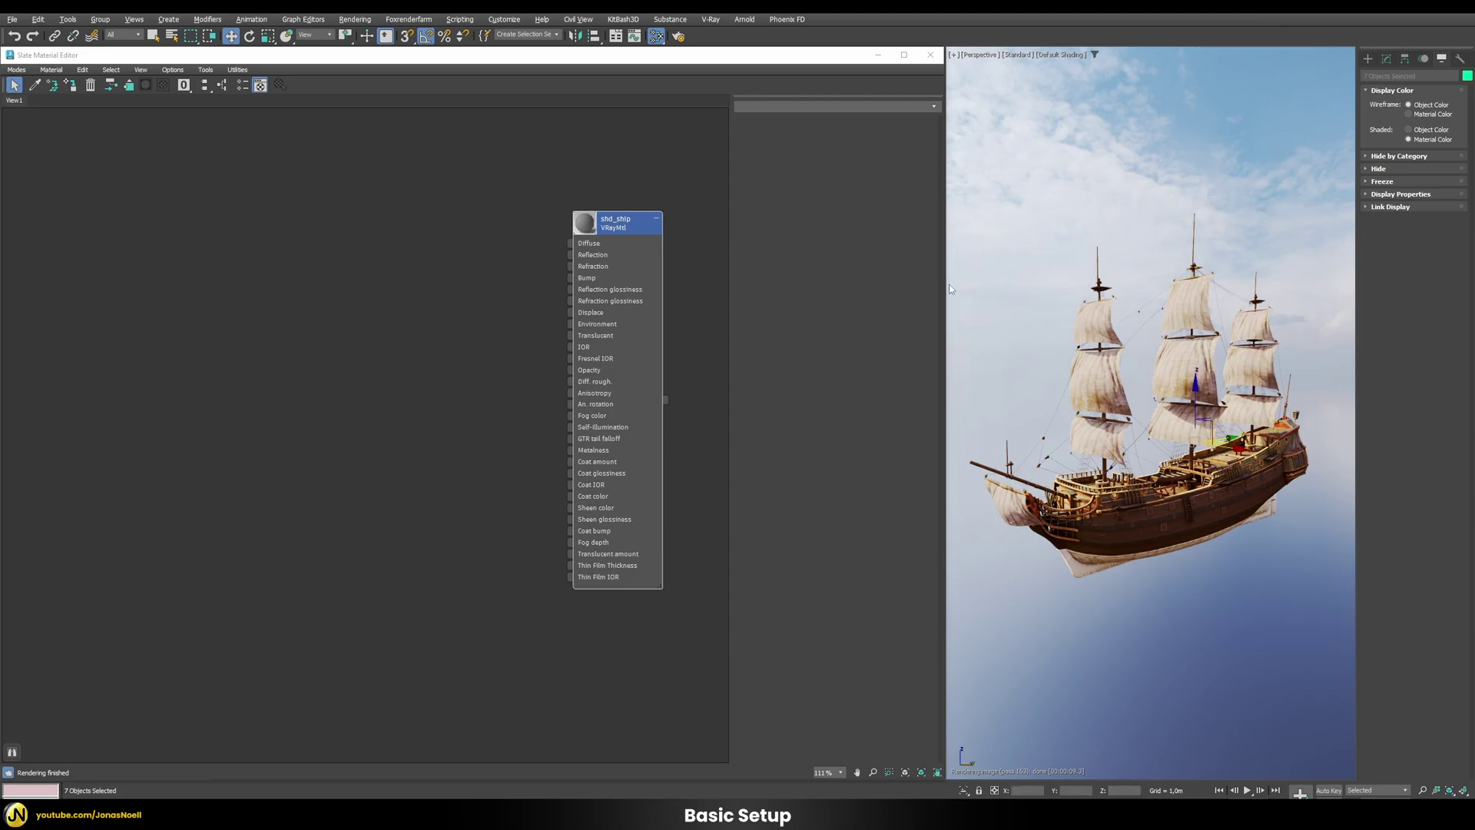
right_click(618, 227)
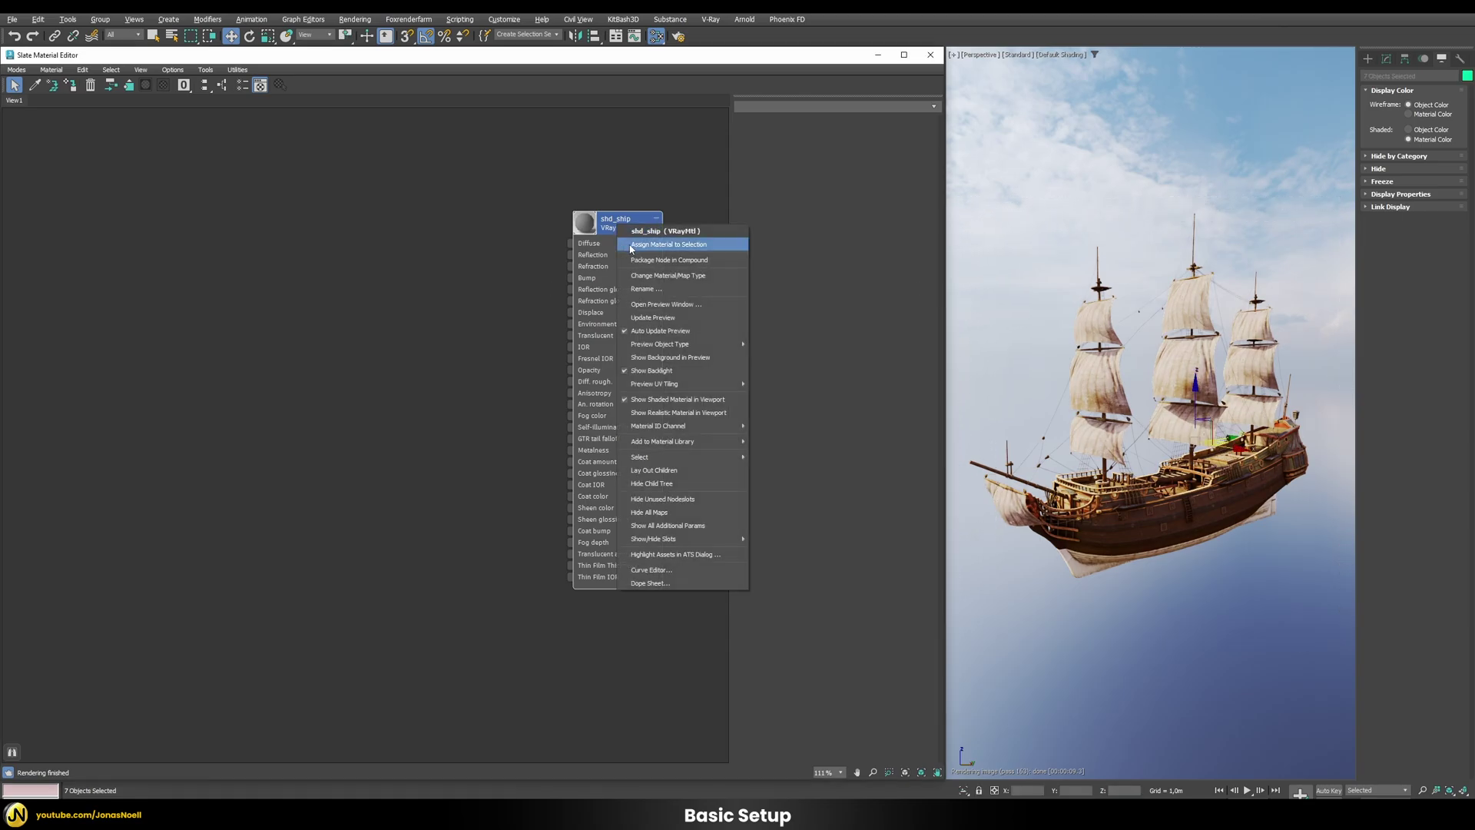
left_click(630, 244)
left_click(1050, 636)
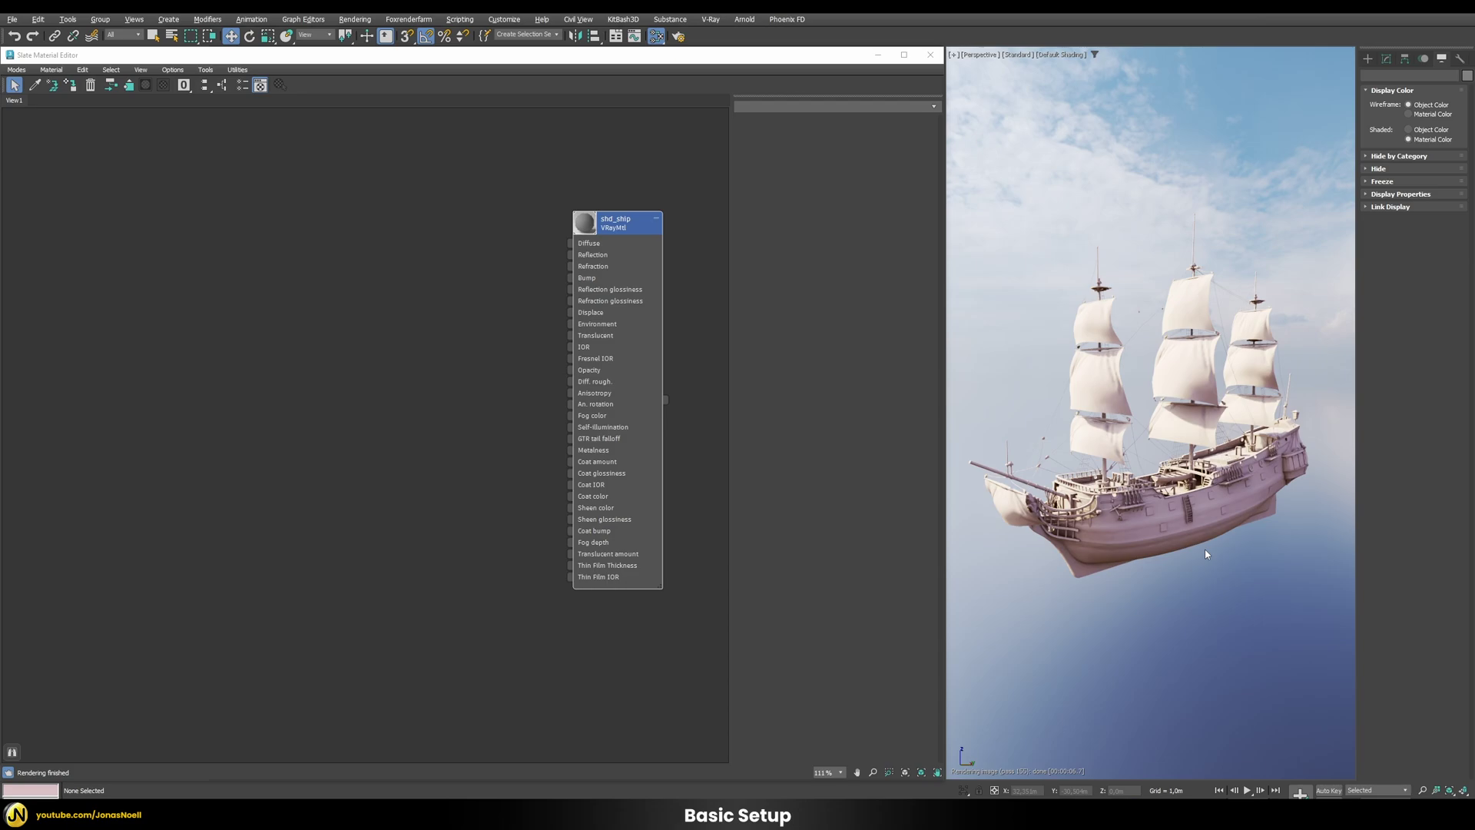
Add a VRayMultiSubTex map beside the shd_ship node and have it get its ID from Face material ID.
right_click(395, 366)
mouse_move(420, 403)
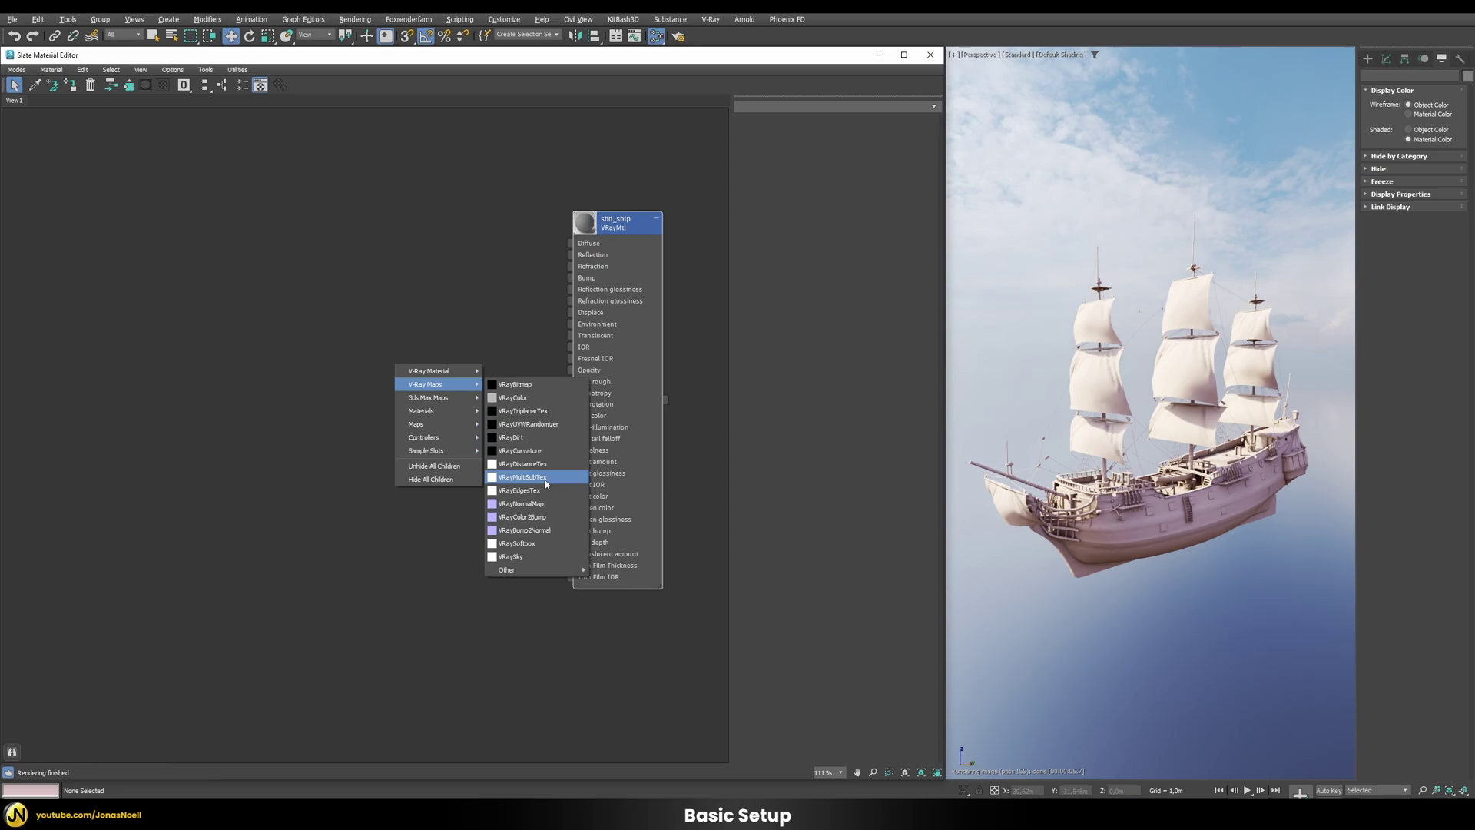
left_click(522, 477)
left_click_drag(394, 369, 407, 279)
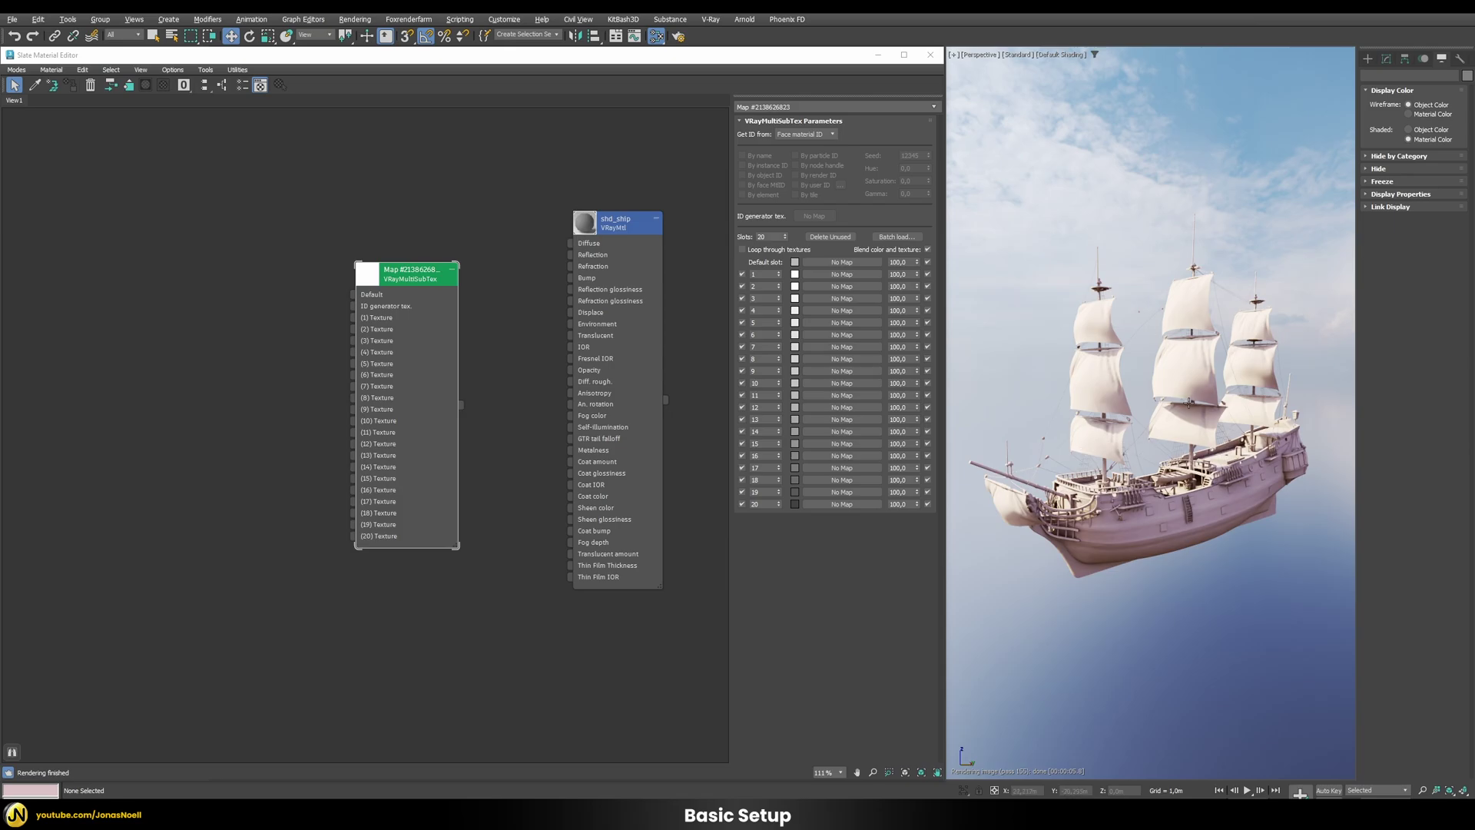
left_click(779, 134)
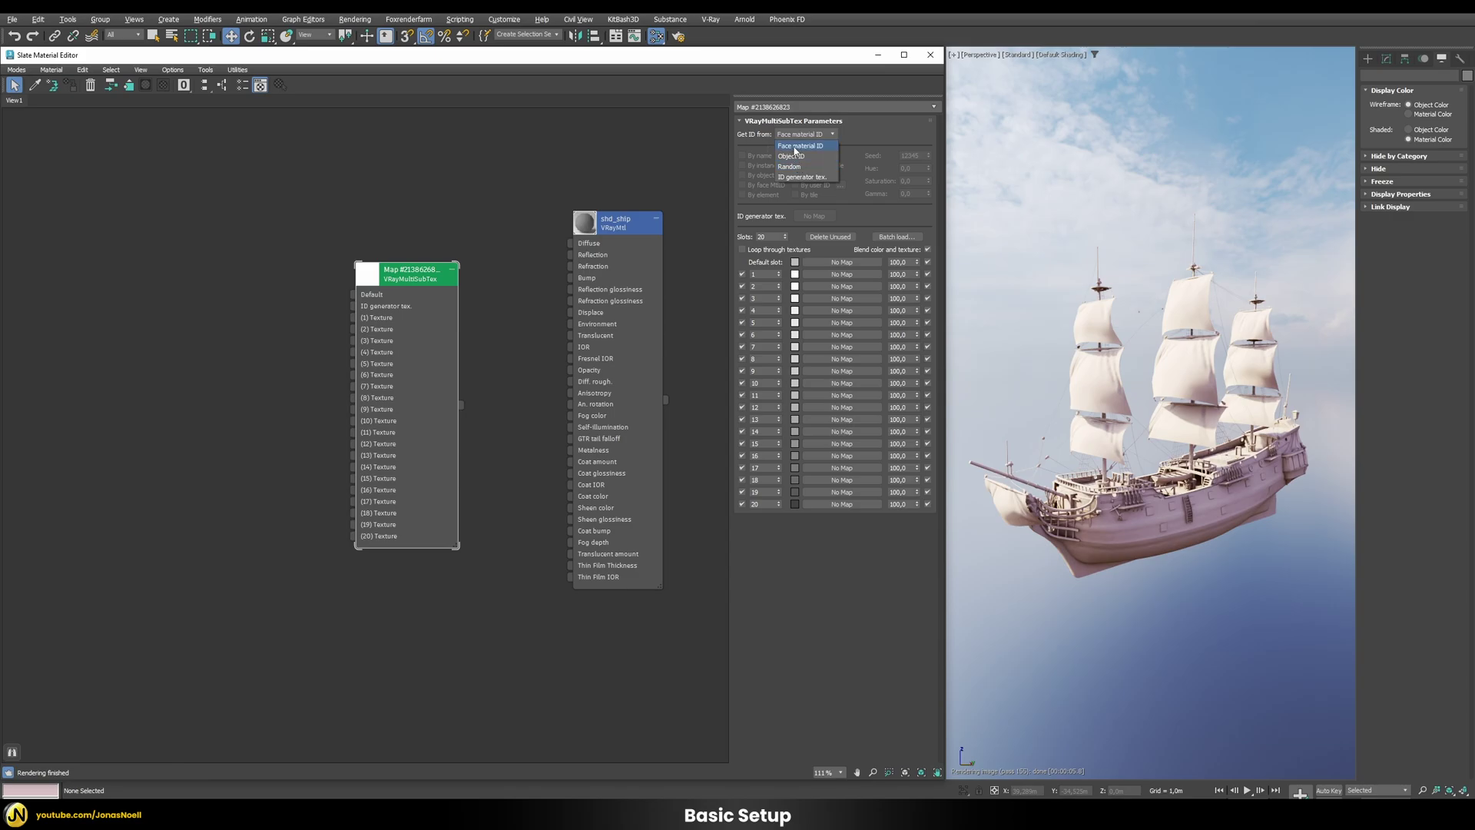
left_click(795, 147)
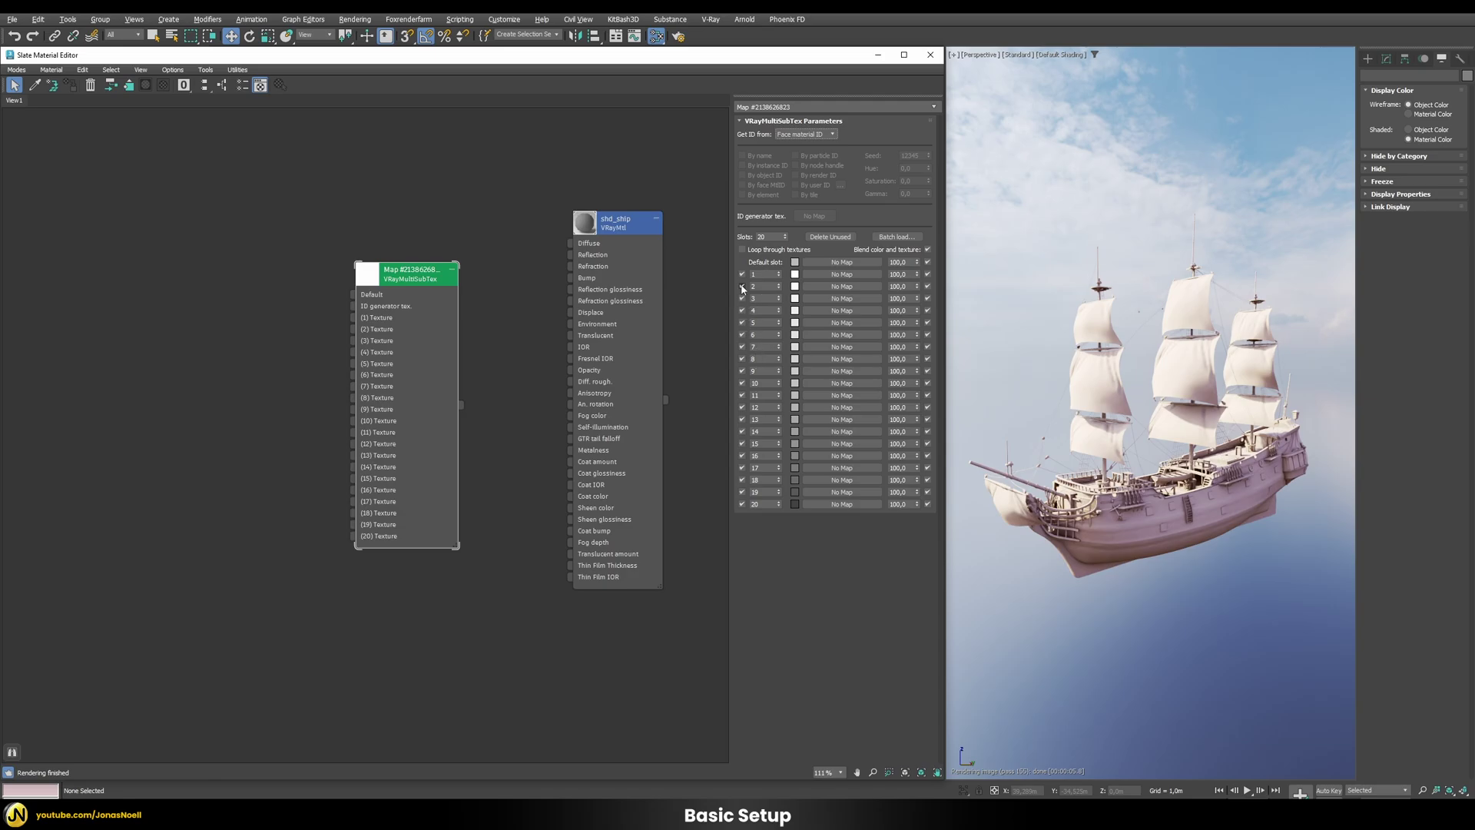
Batch load the seven images from aft_diff.png to sails_diff.png in texPinnace/diffuse into the VRayMultiSubTex and connect it to shd_ship's Diffuse input.
left_click(893, 238)
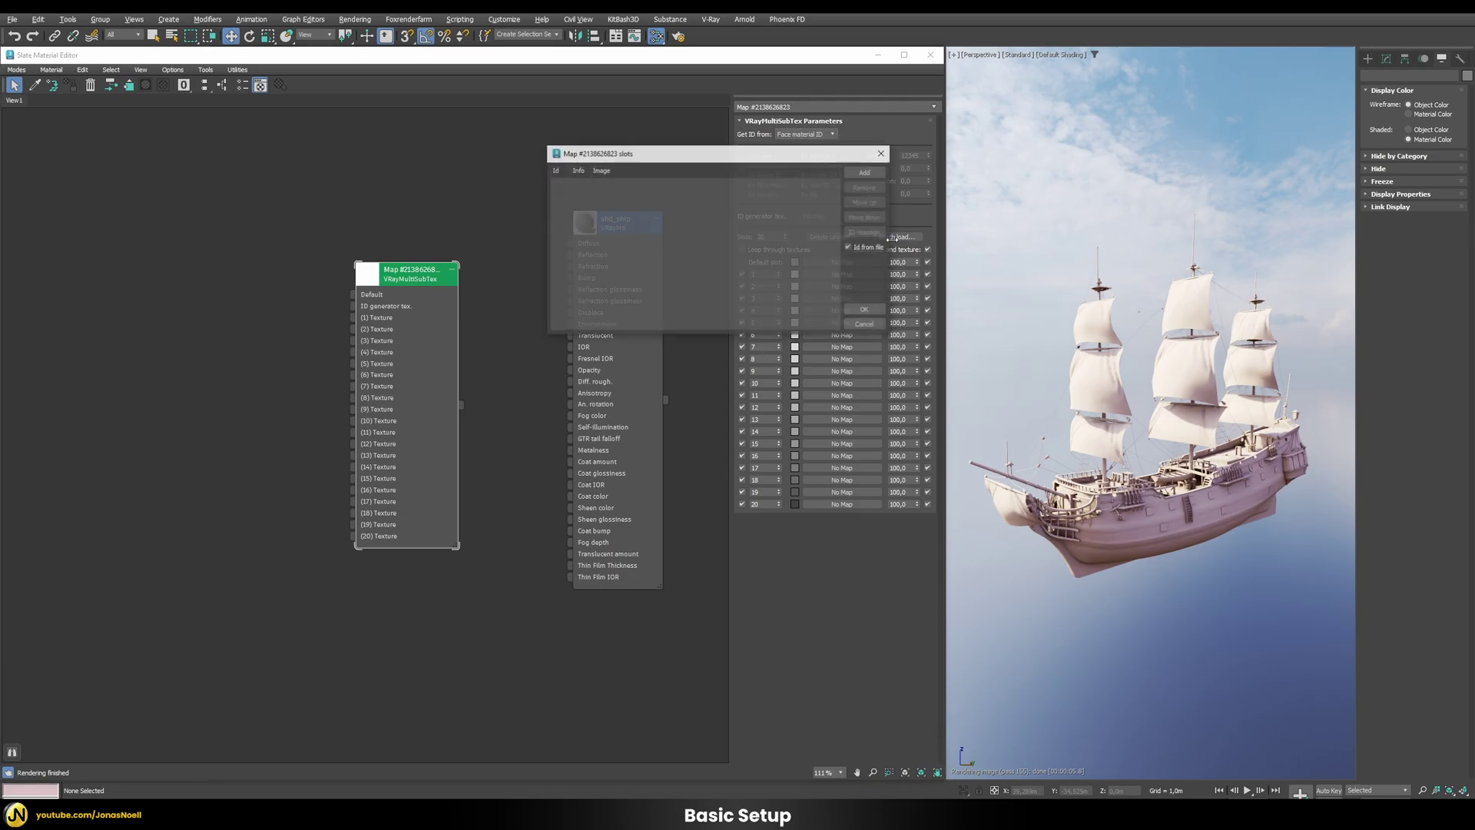
left_click(872, 175)
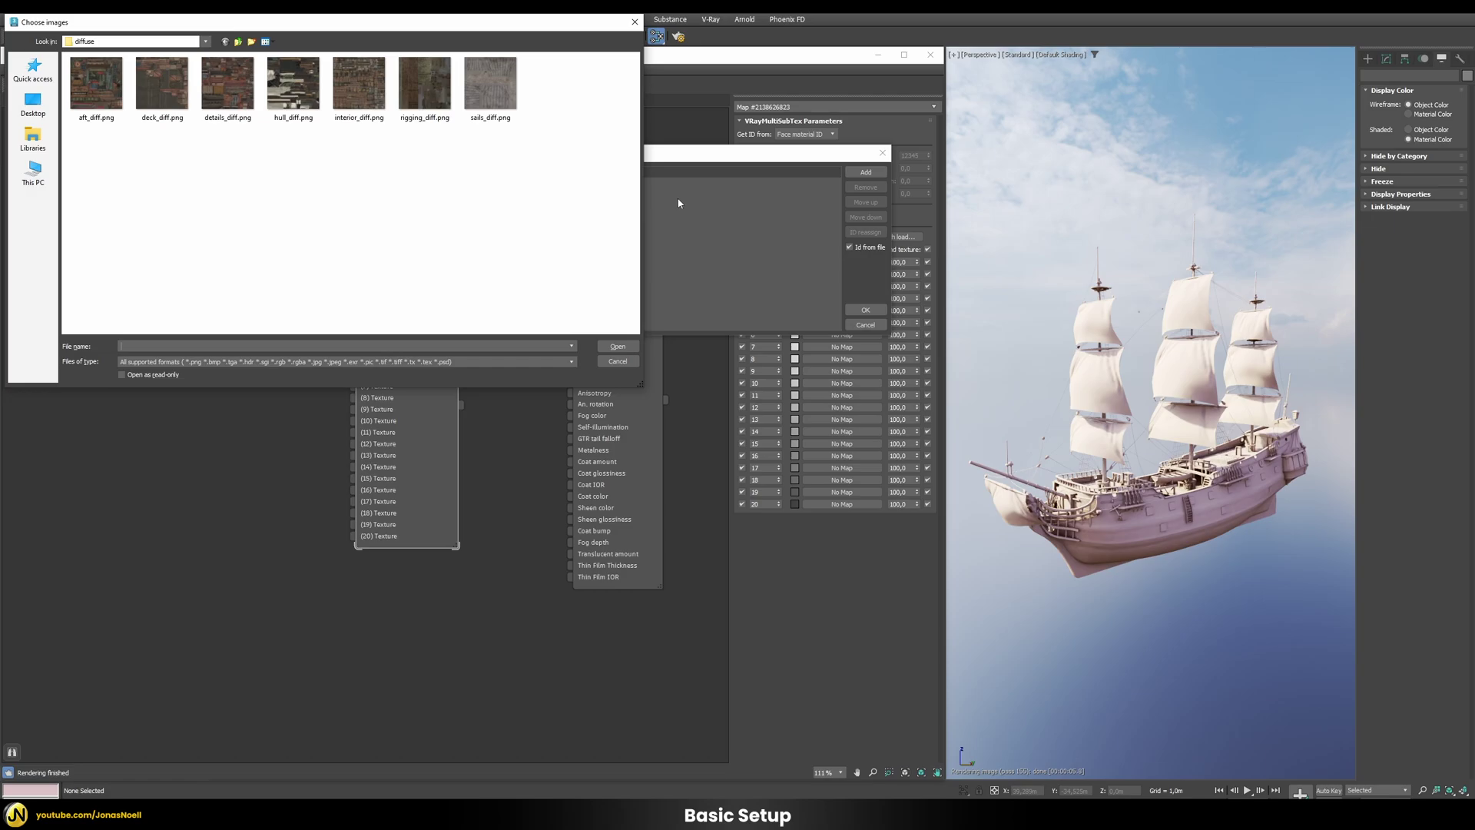
left_click(241, 44)
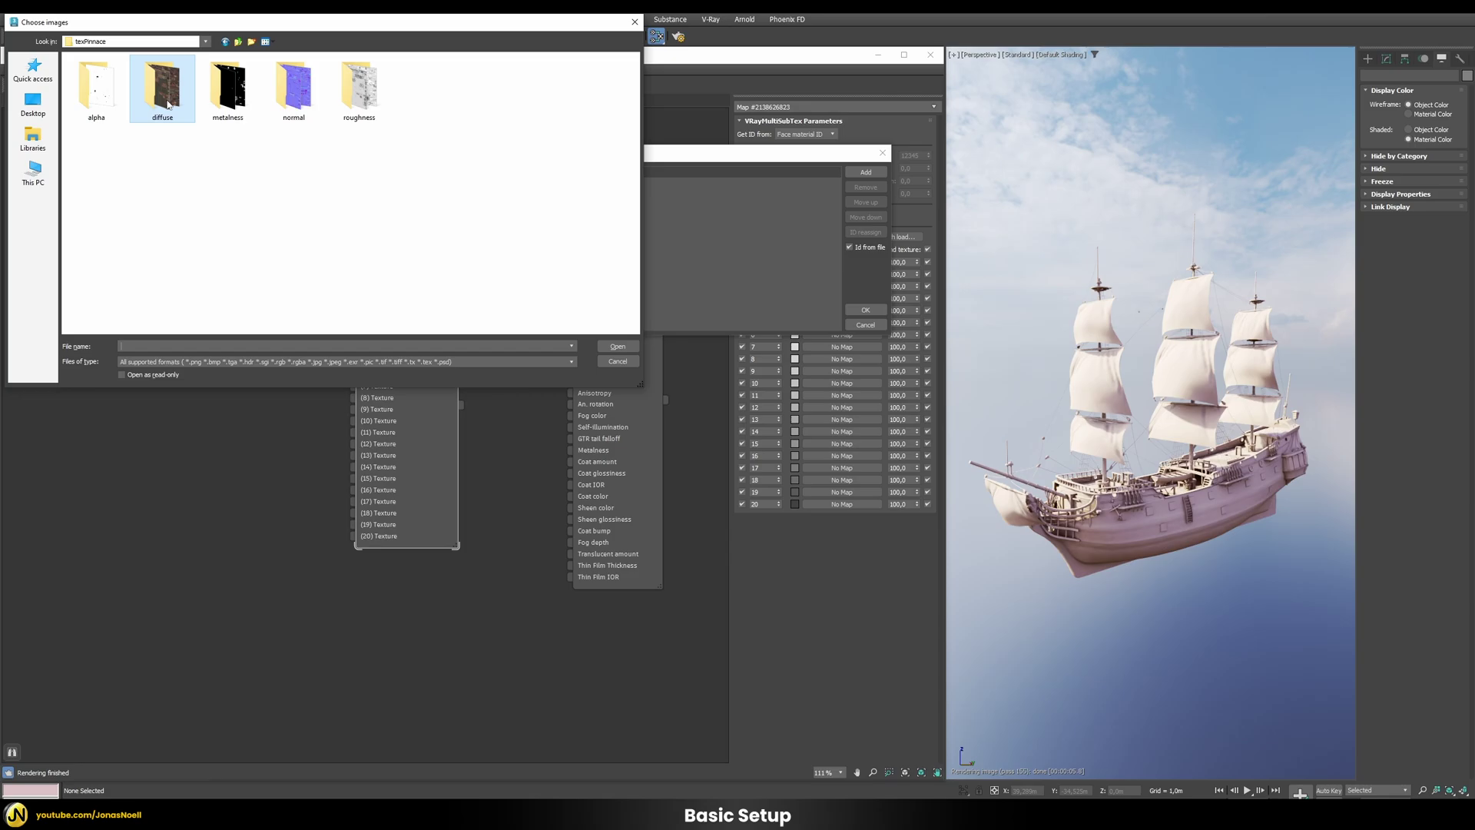
double_click(190, 114)
left_click(96, 84)
left_click(483, 90, "shift")
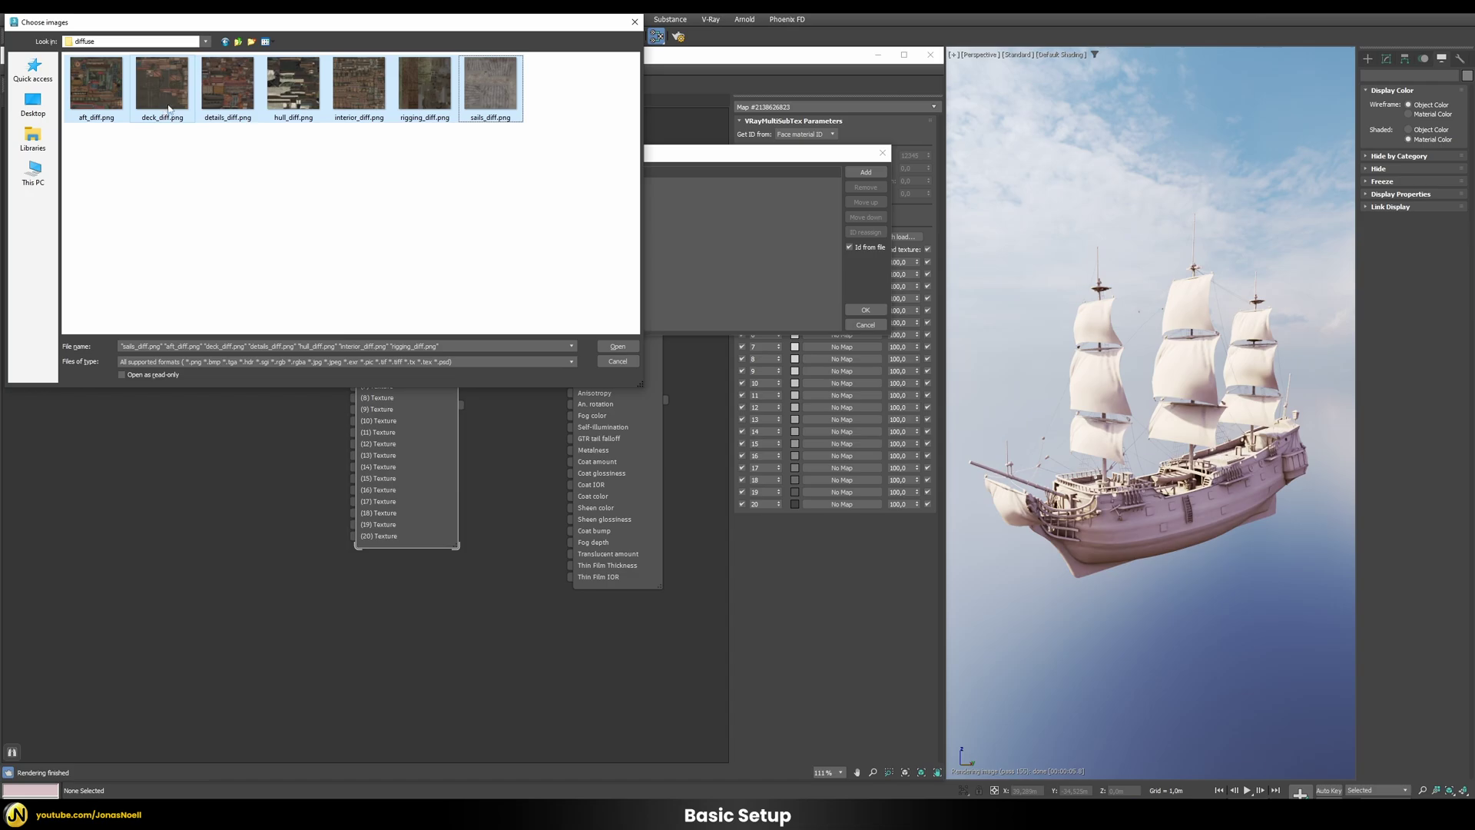
left_click(616, 346)
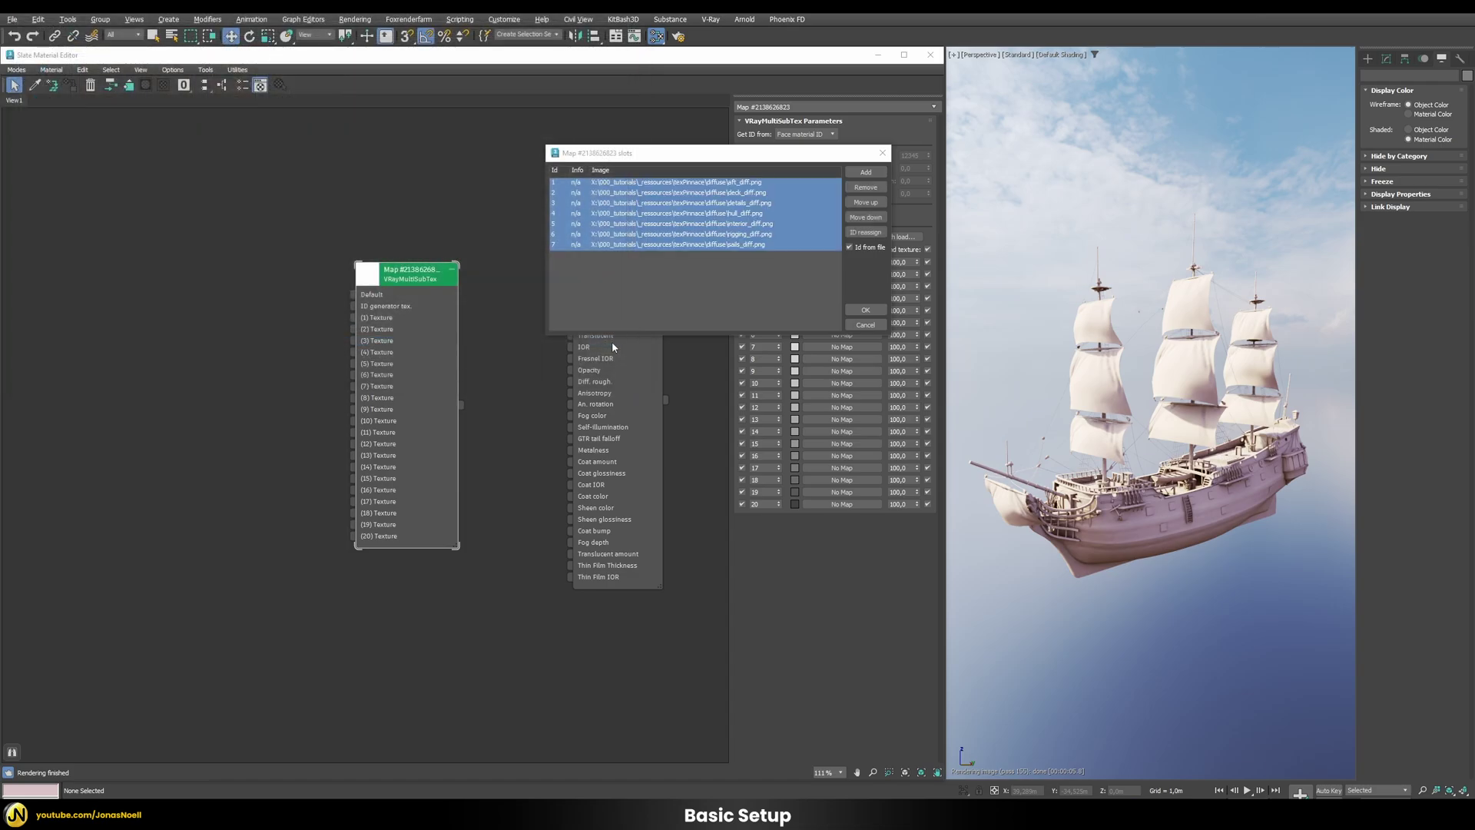
left_click(866, 311)
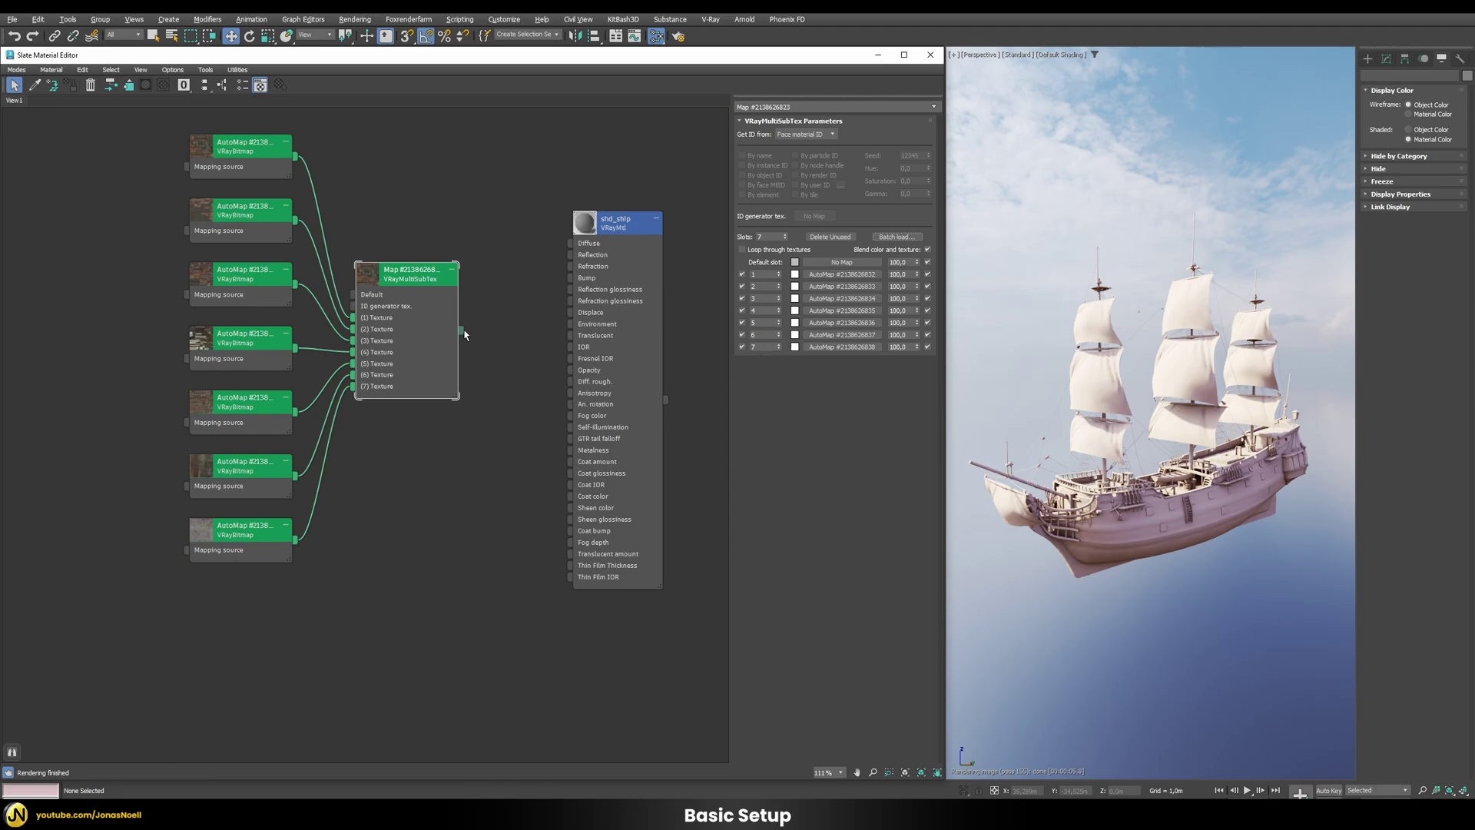
left_click_drag(540, 293, 571, 244)
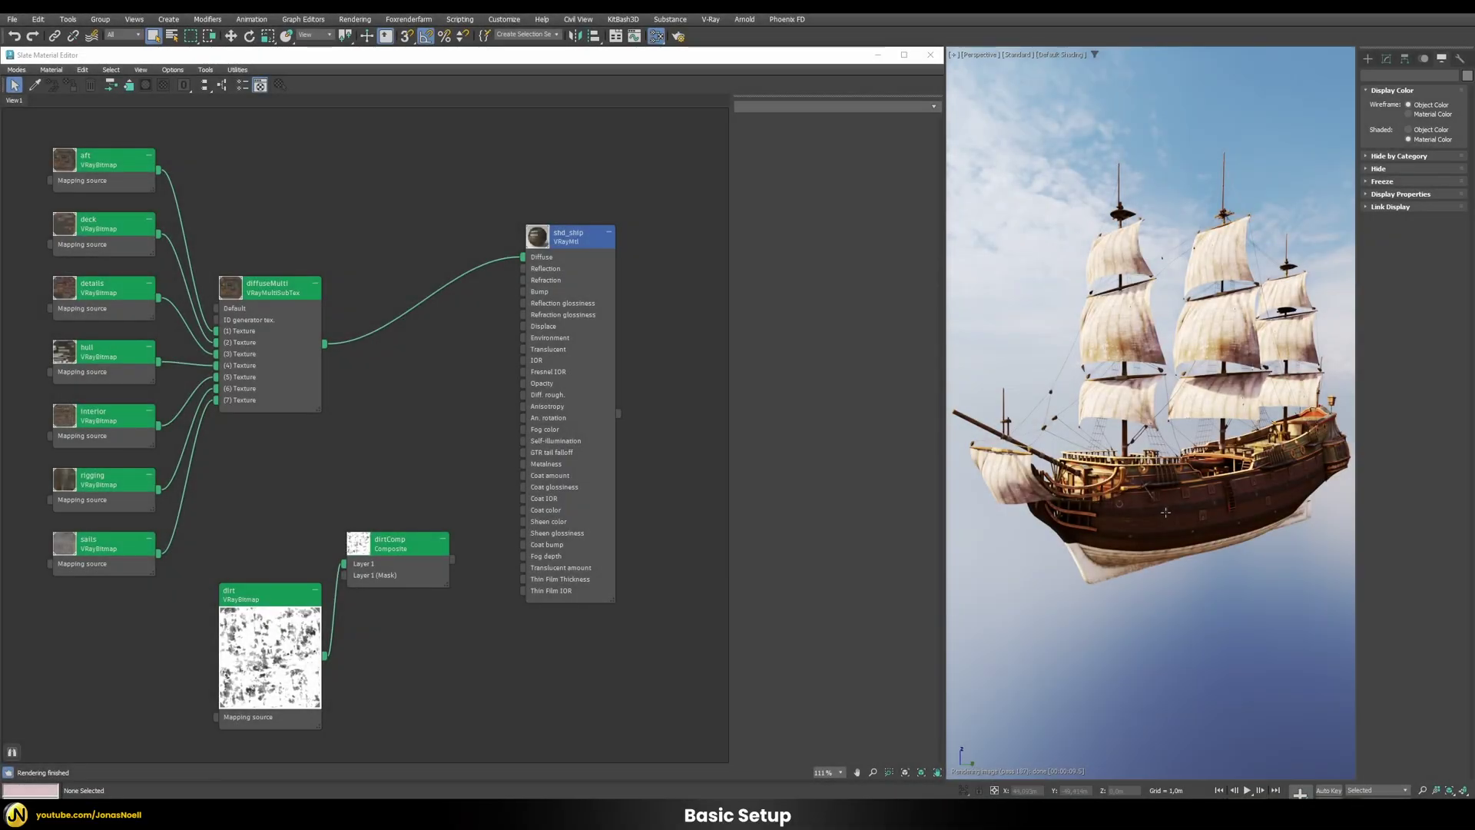
Insert a Color Correction map between diffuseMulti and the Diffuse input of shd_ship.
right_click(405, 212)
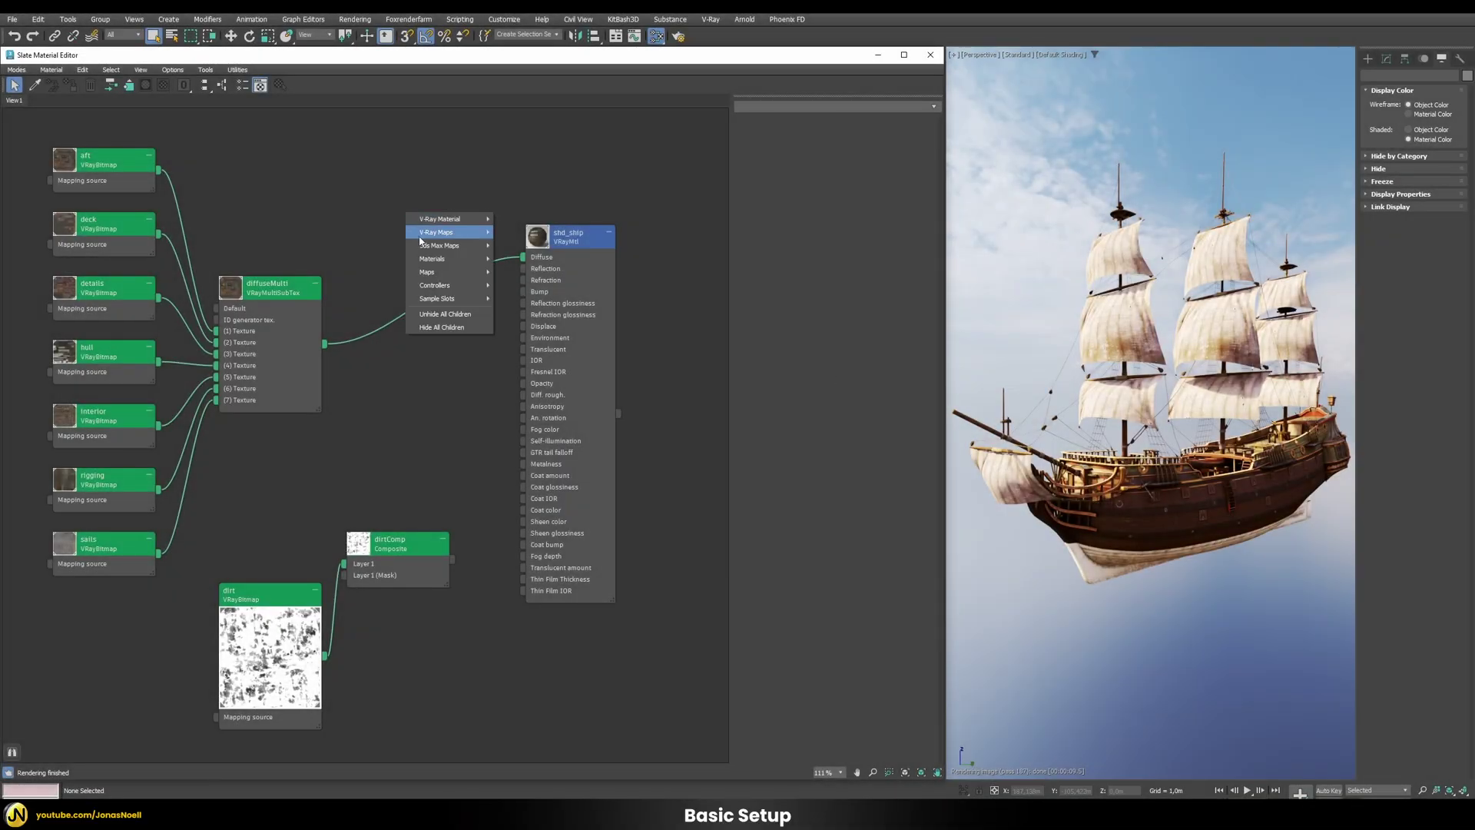
key("Escape")
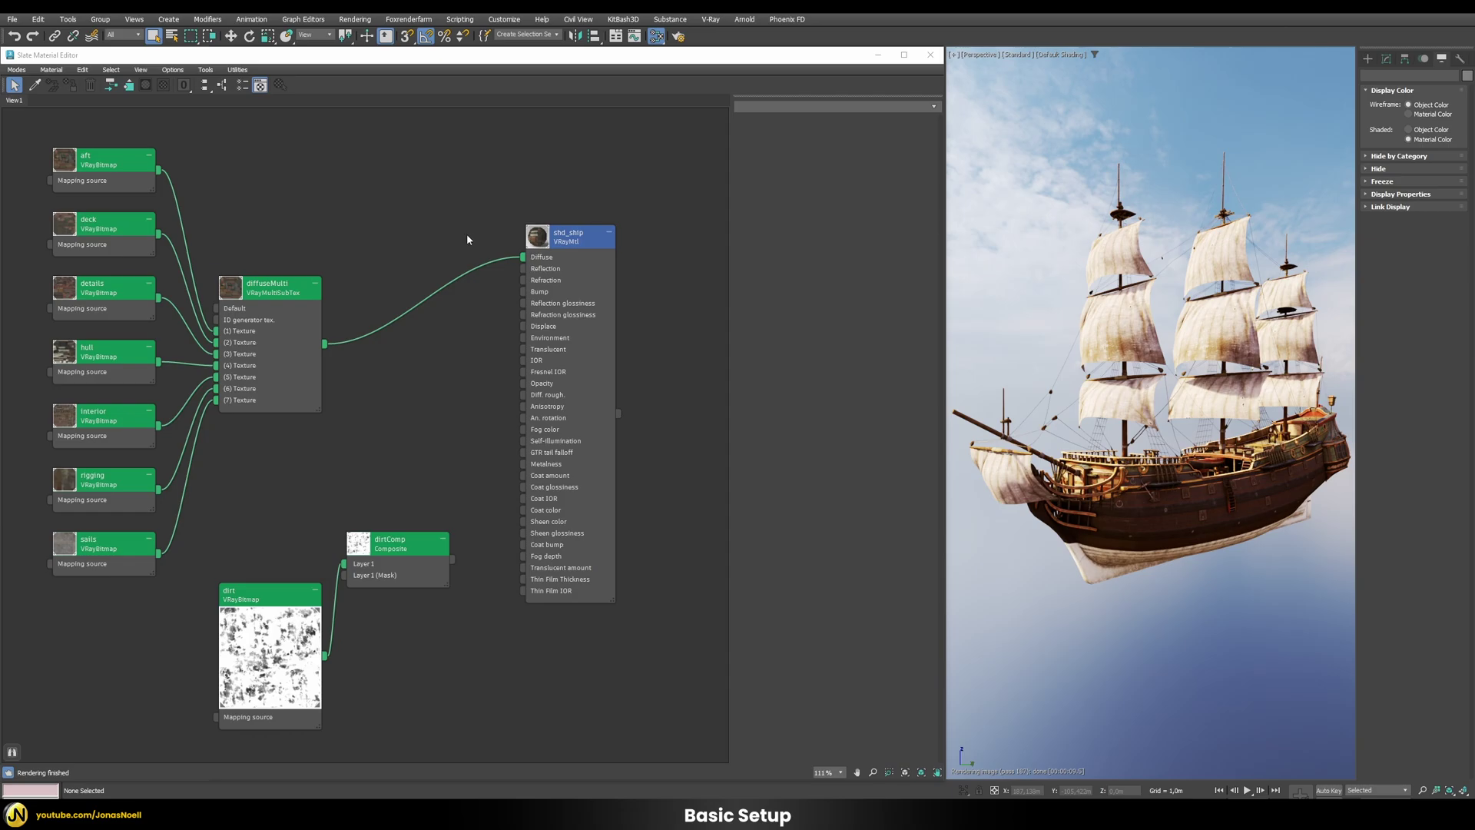
left_click_drag(397, 198, 435, 294)
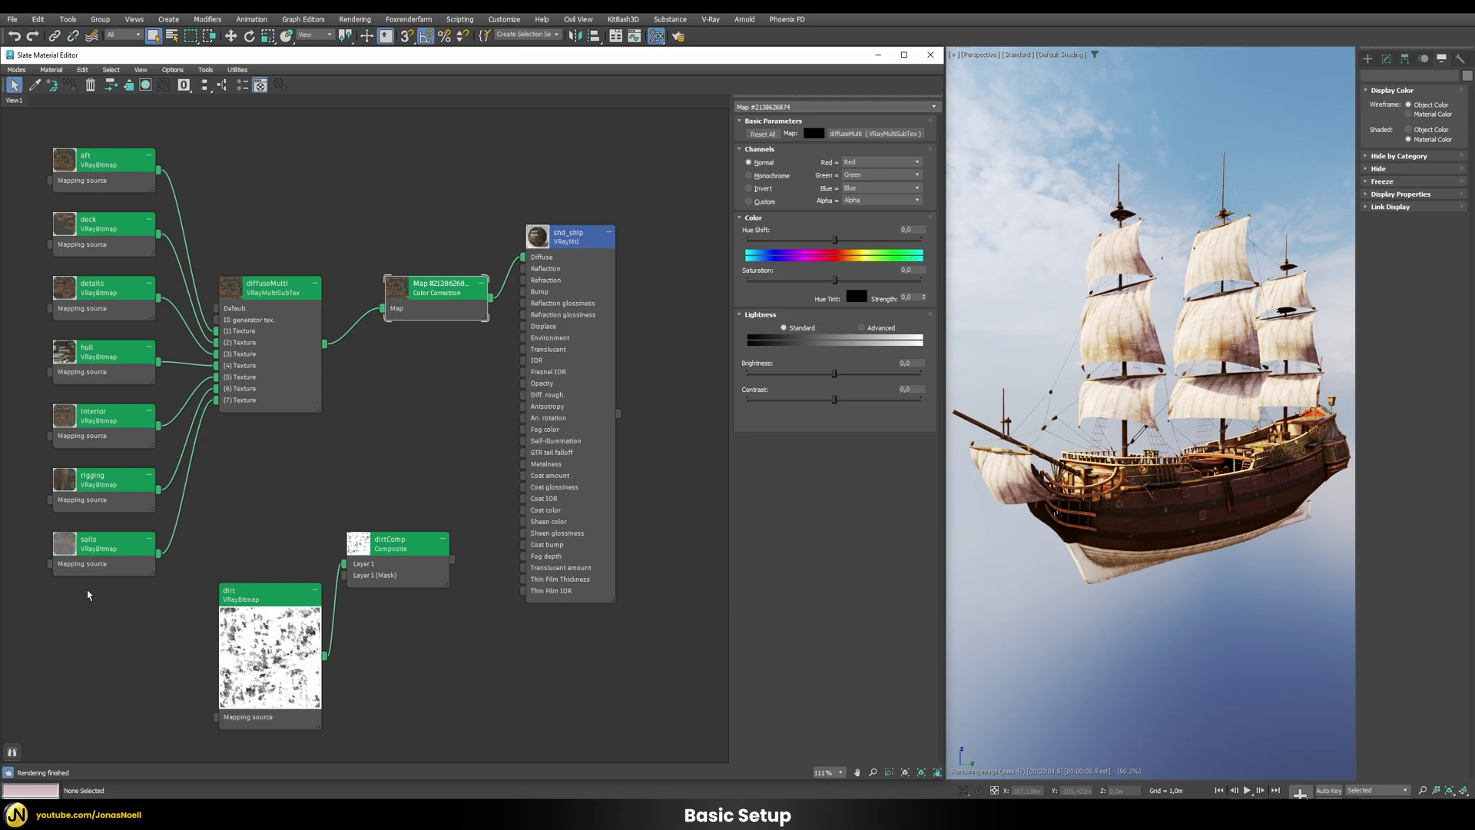
Switch the Color Correction map's lightness to Advanced, try an RGB gamma of 3, and return it to 1.
left_click(861, 328)
double_click(830, 371)
type("3")
key("Return")
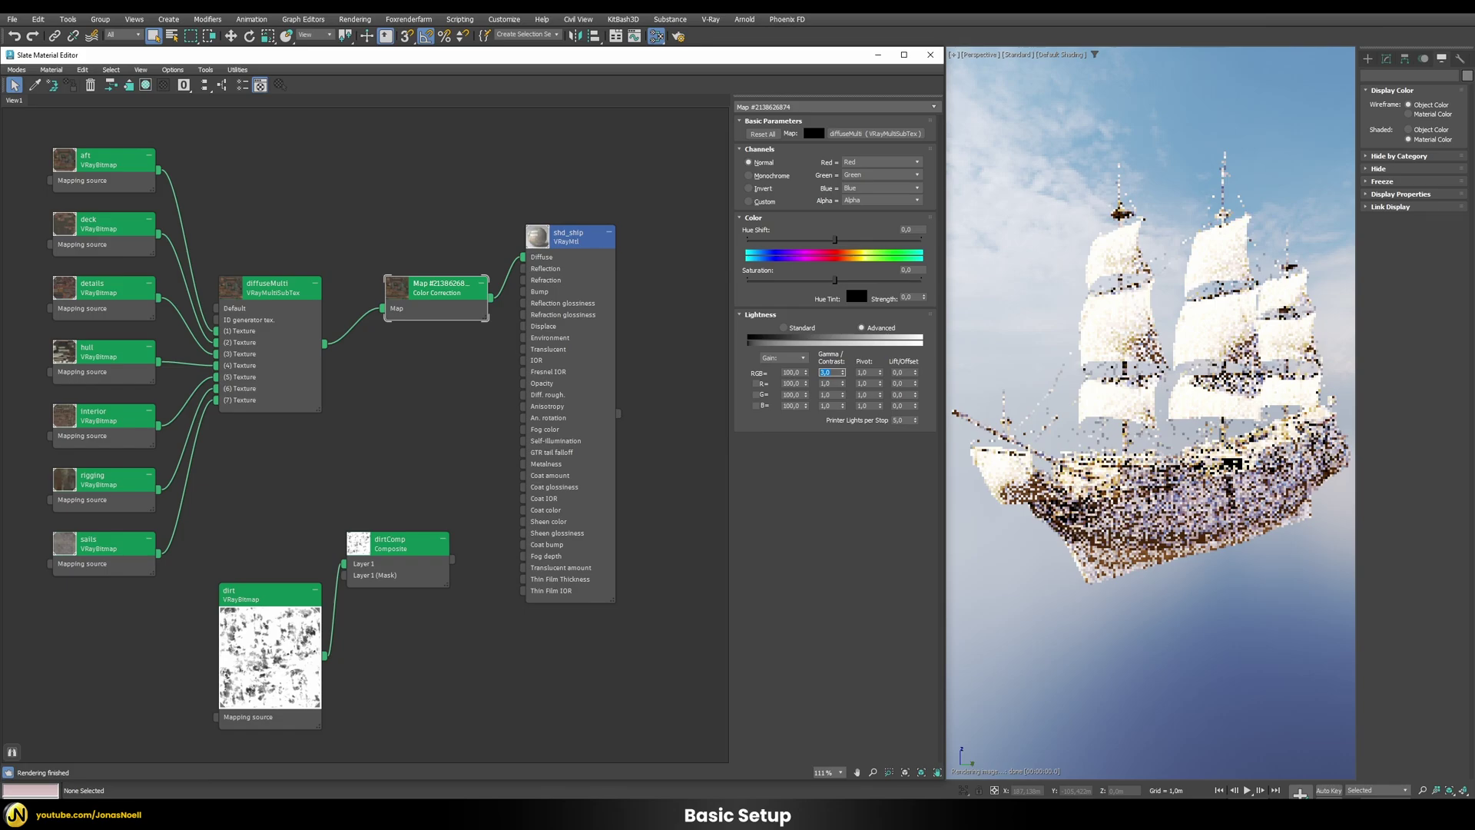
type("1")
key("Return")
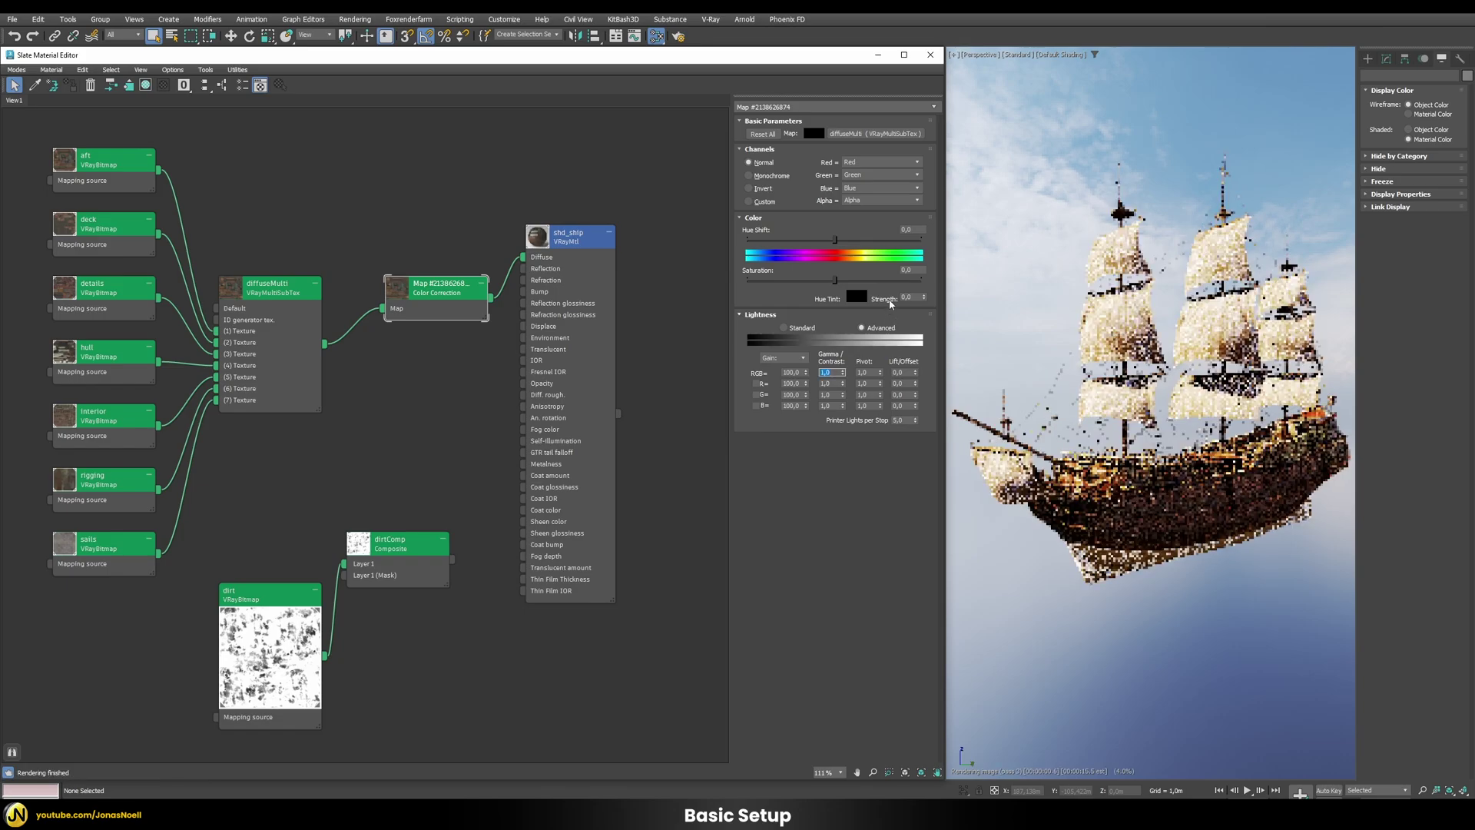
Try raised and lowered saturation and a hue shift of about 120 on the Color Correction map, and reset both to 0.
left_click_drag(834, 280, 943, 278)
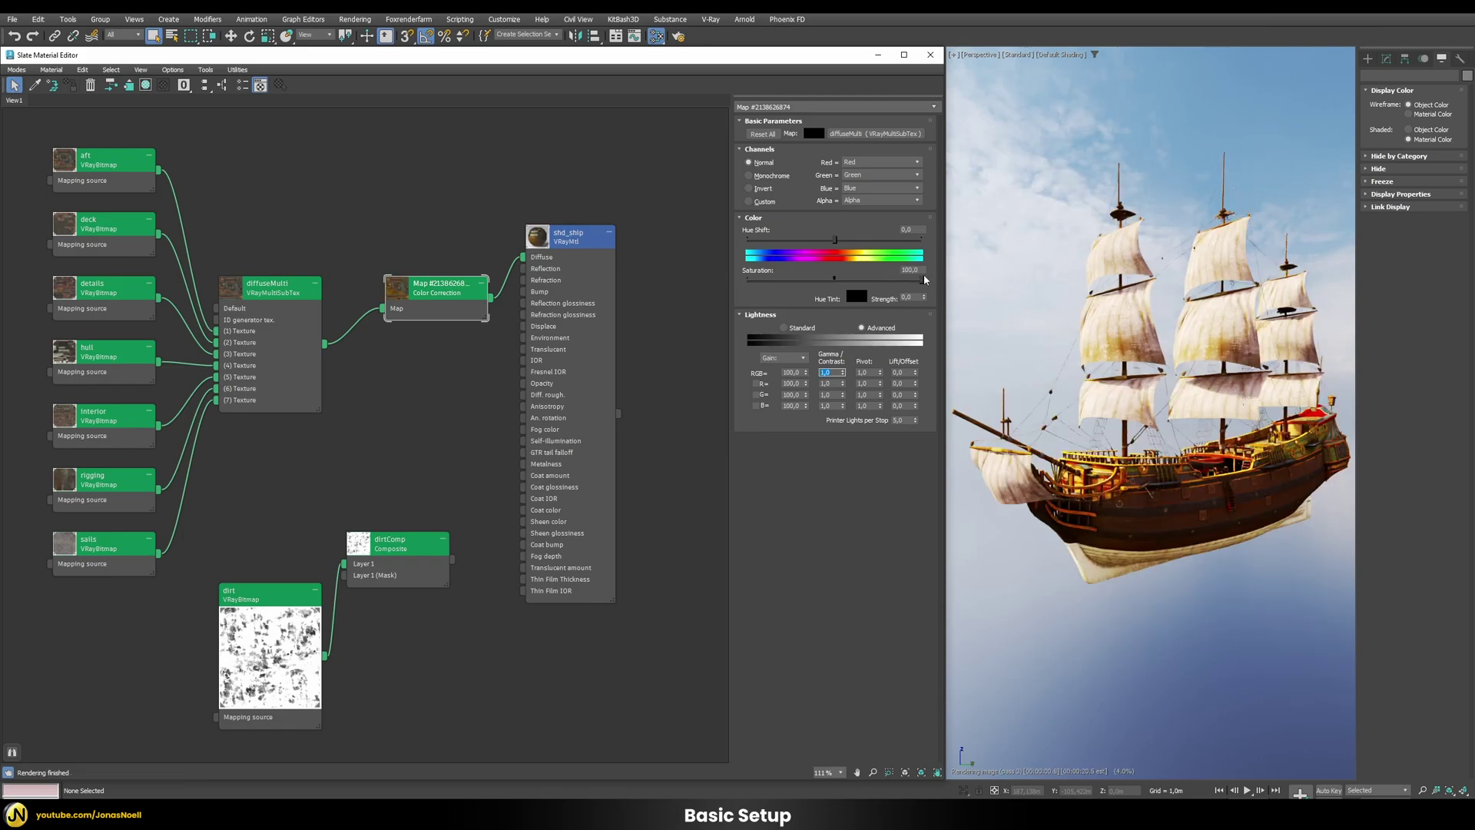
left_click_drag(785, 280, 782, 285)
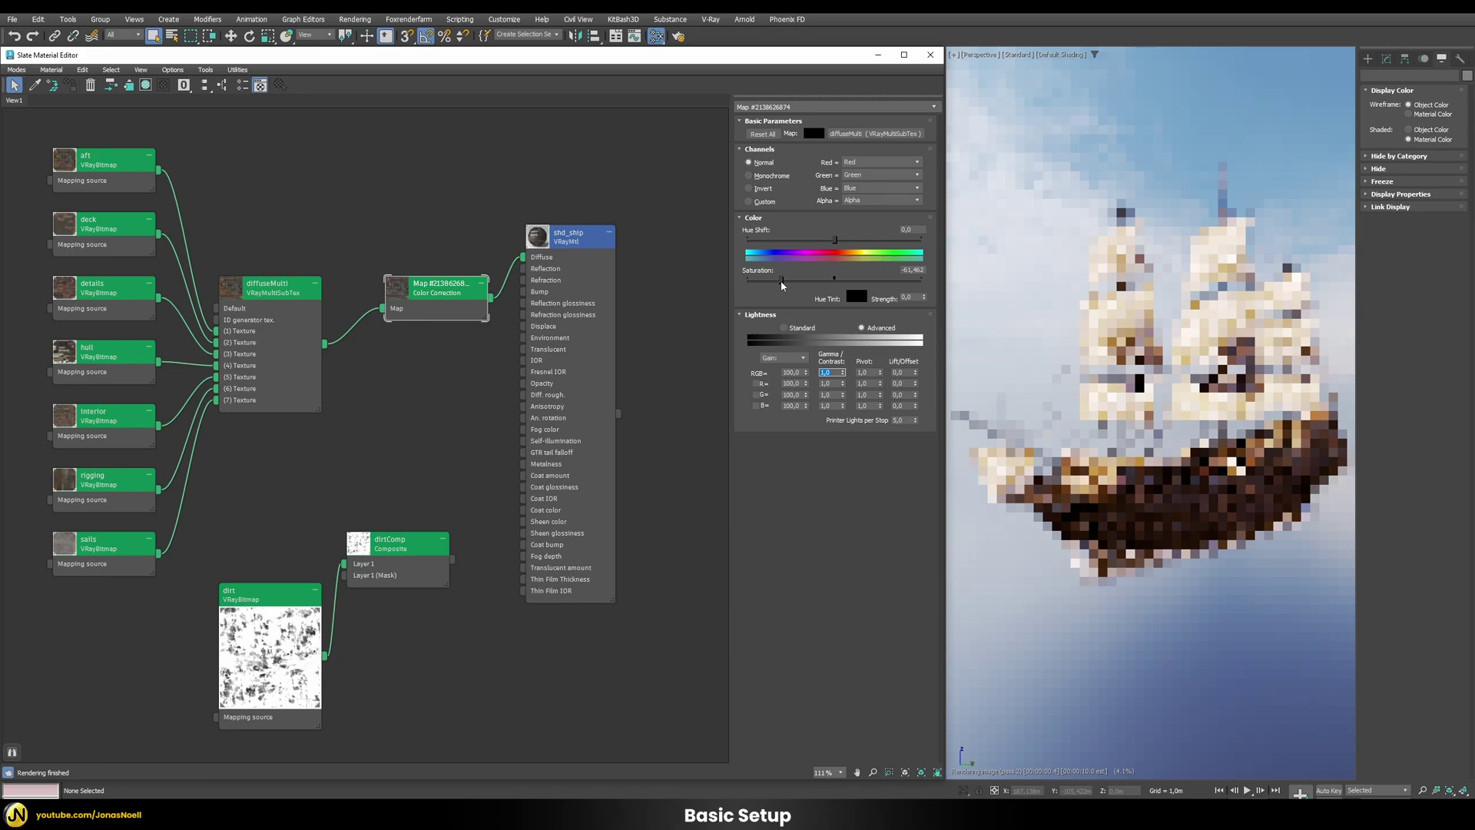
left_click_drag(862, 244, 893, 240)
type("-0")
key("Return")
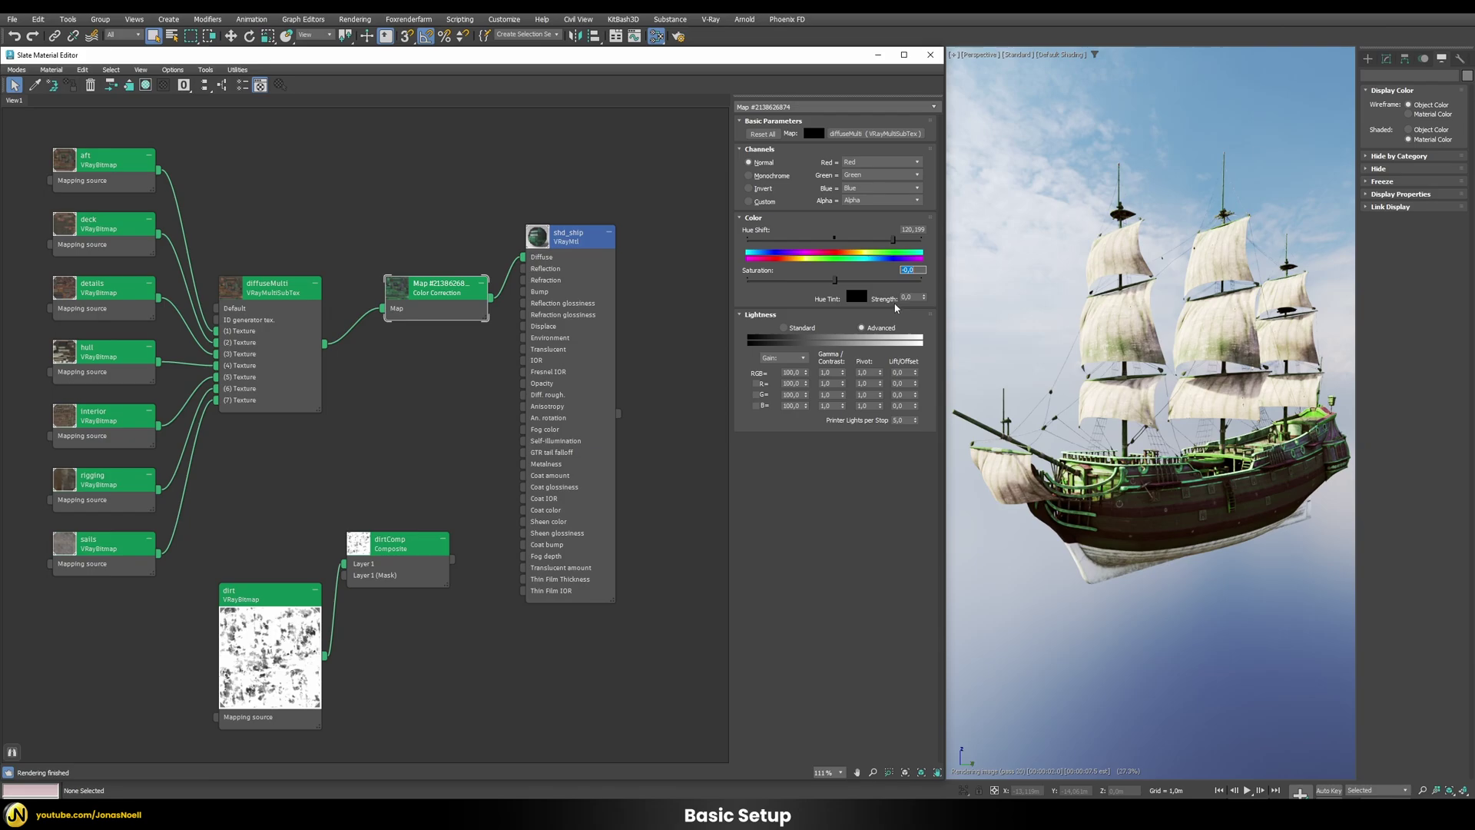
double_click(911, 228)
type("0")
key("Return")
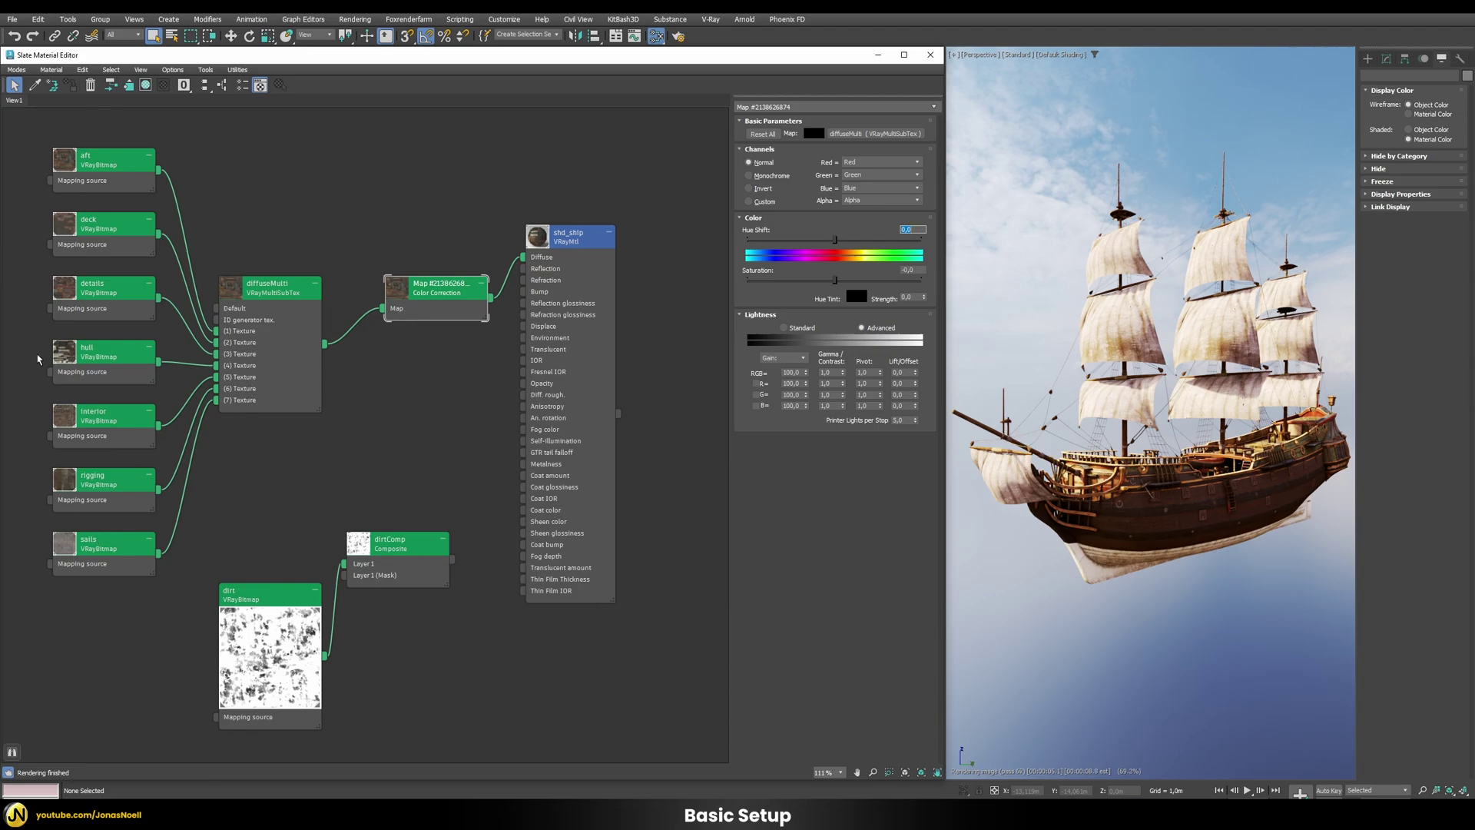
Connect dirtComp to the Diffuse input of shd_ship and add a second composite layer, moving the dirt texture up to Layer 2.
double_click(392, 549)
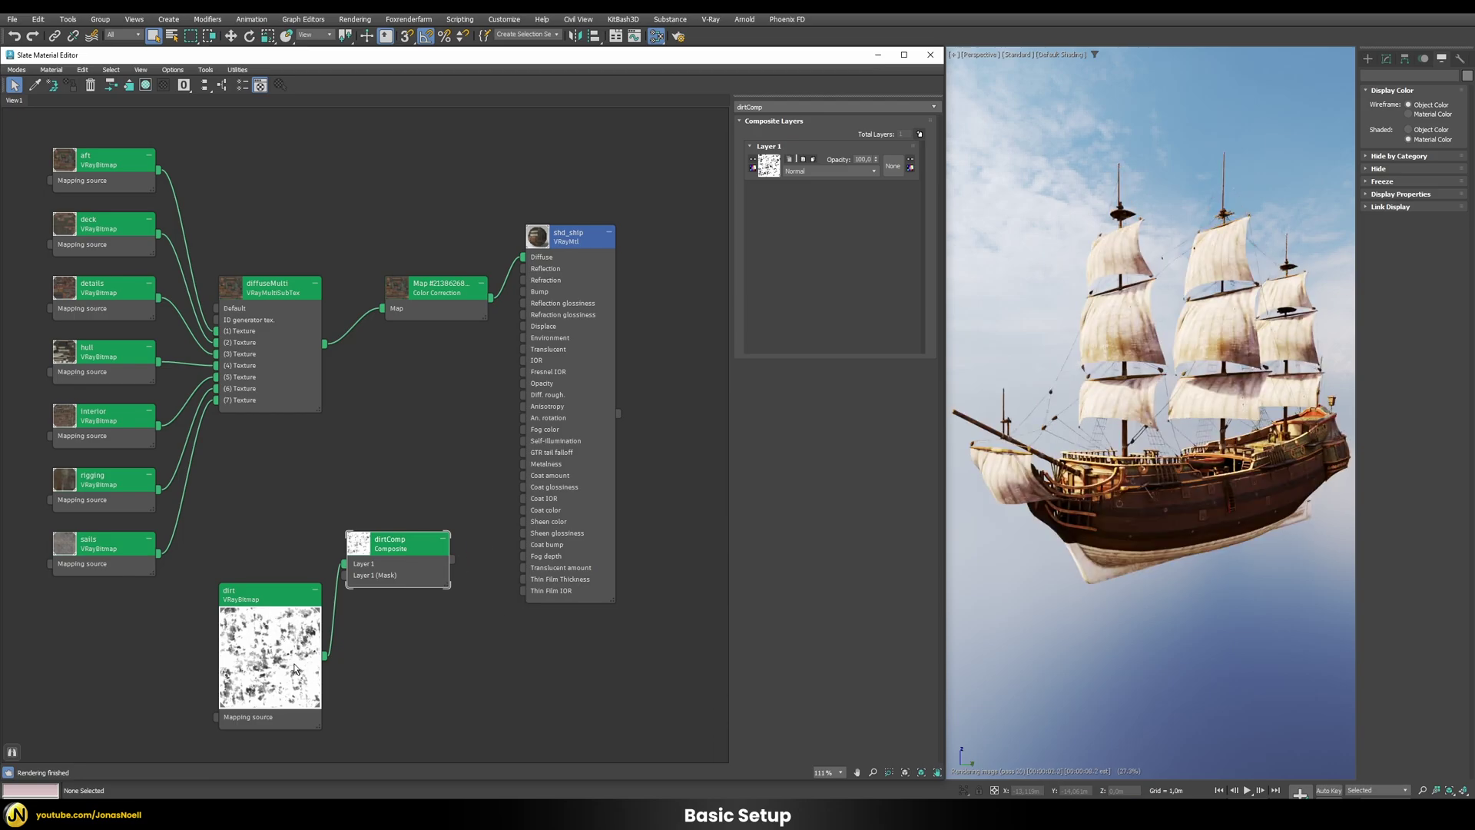
left_click_drag(452, 559, 521, 258)
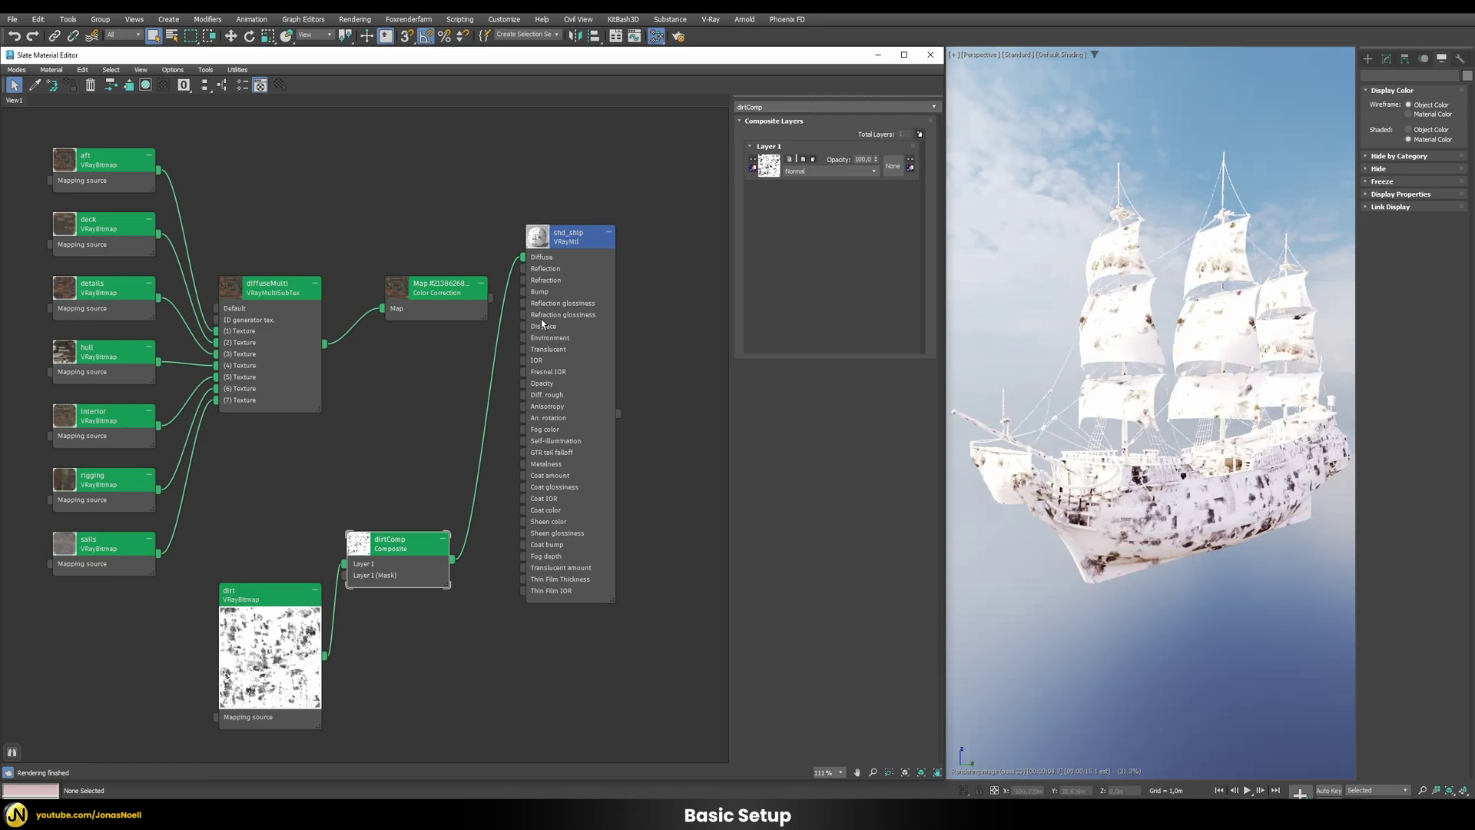
left_click(920, 134)
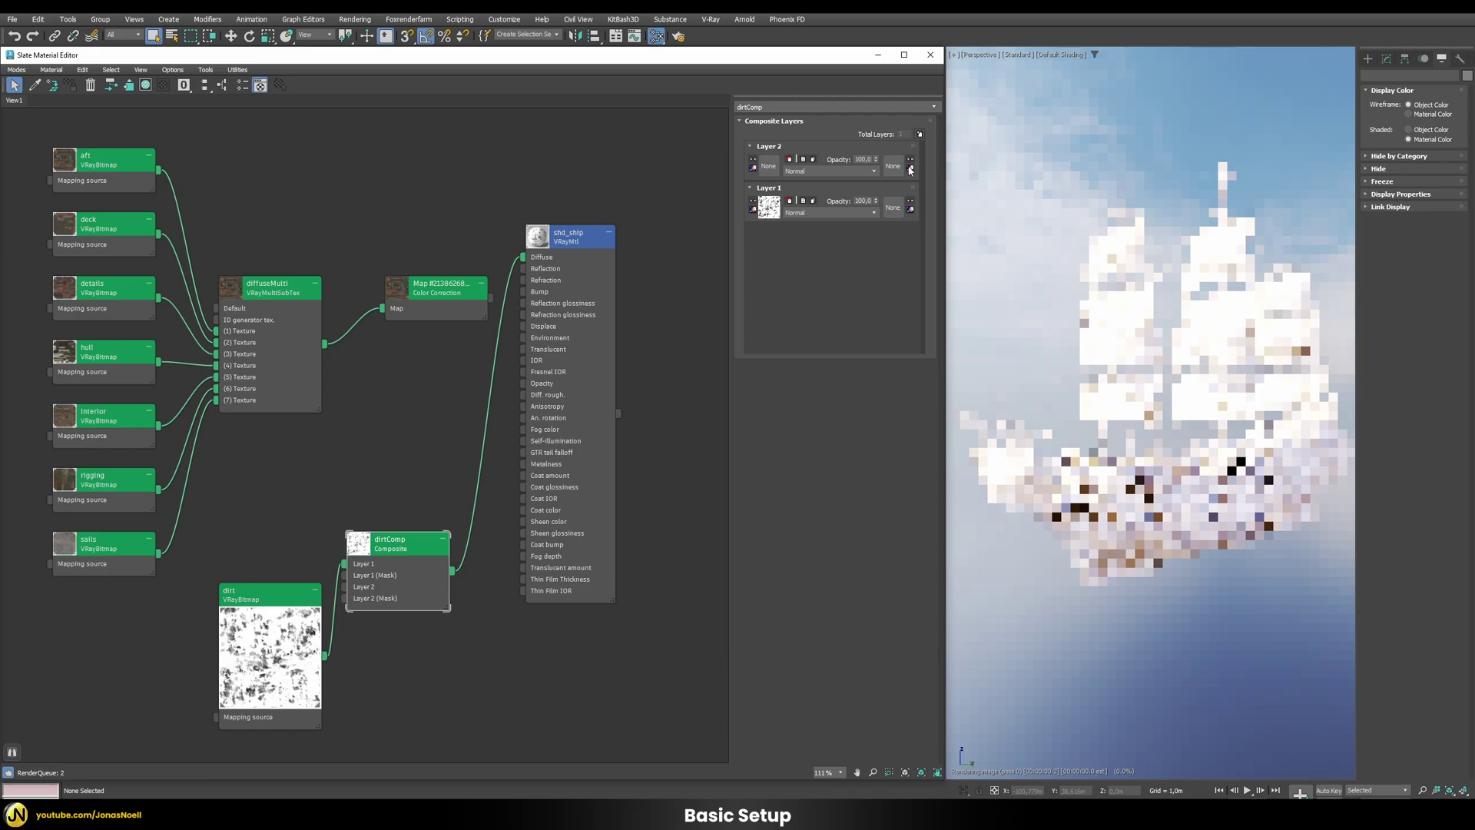
left_click(911, 215)
Instance the Color Correction map into Layer 1 of dirtComp and set Layer 2's blend mode to Multiply.
left_click_drag(492, 305, 769, 215)
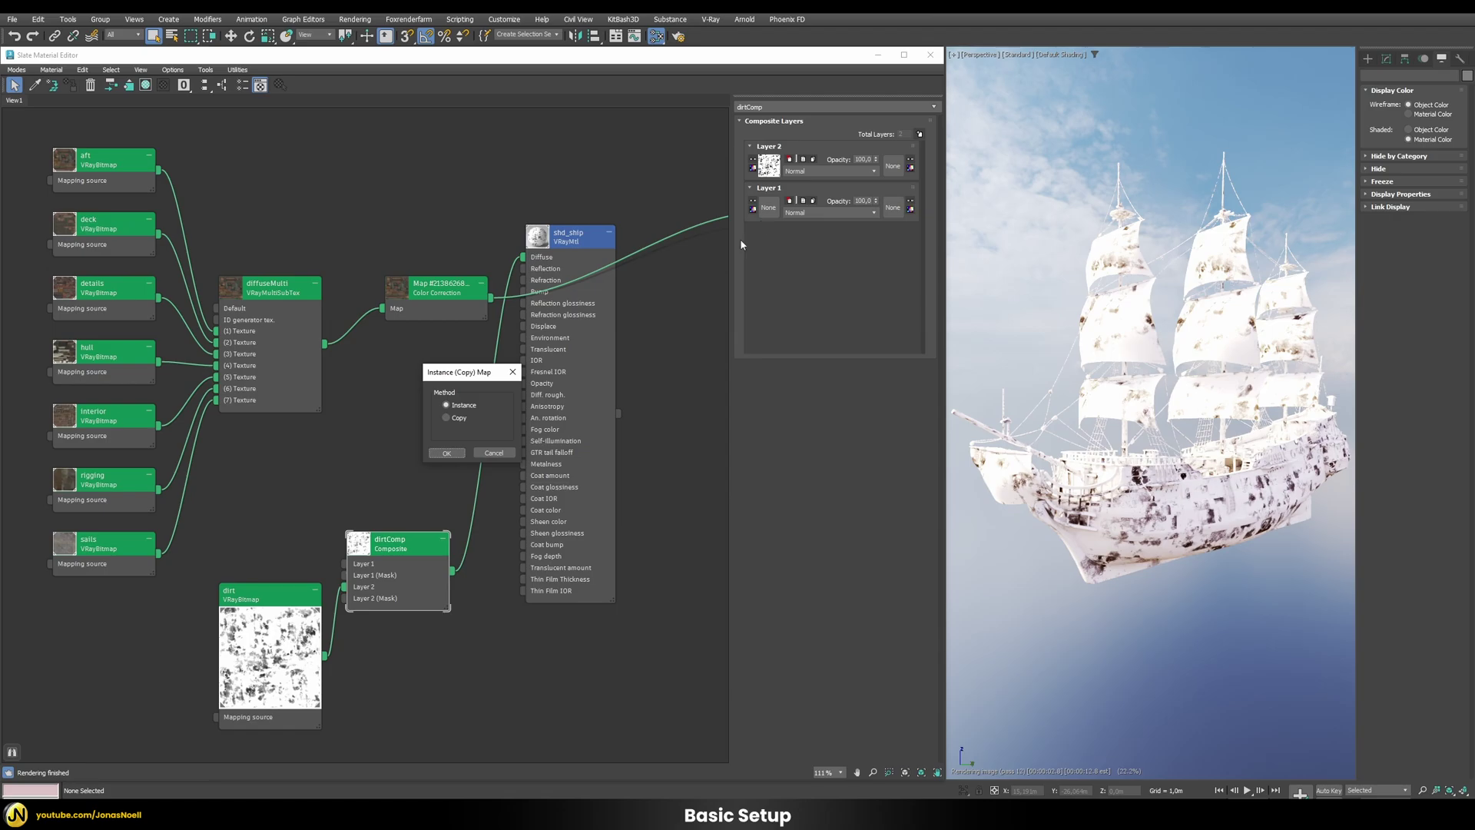
left_click(448, 453)
left_click(808, 171)
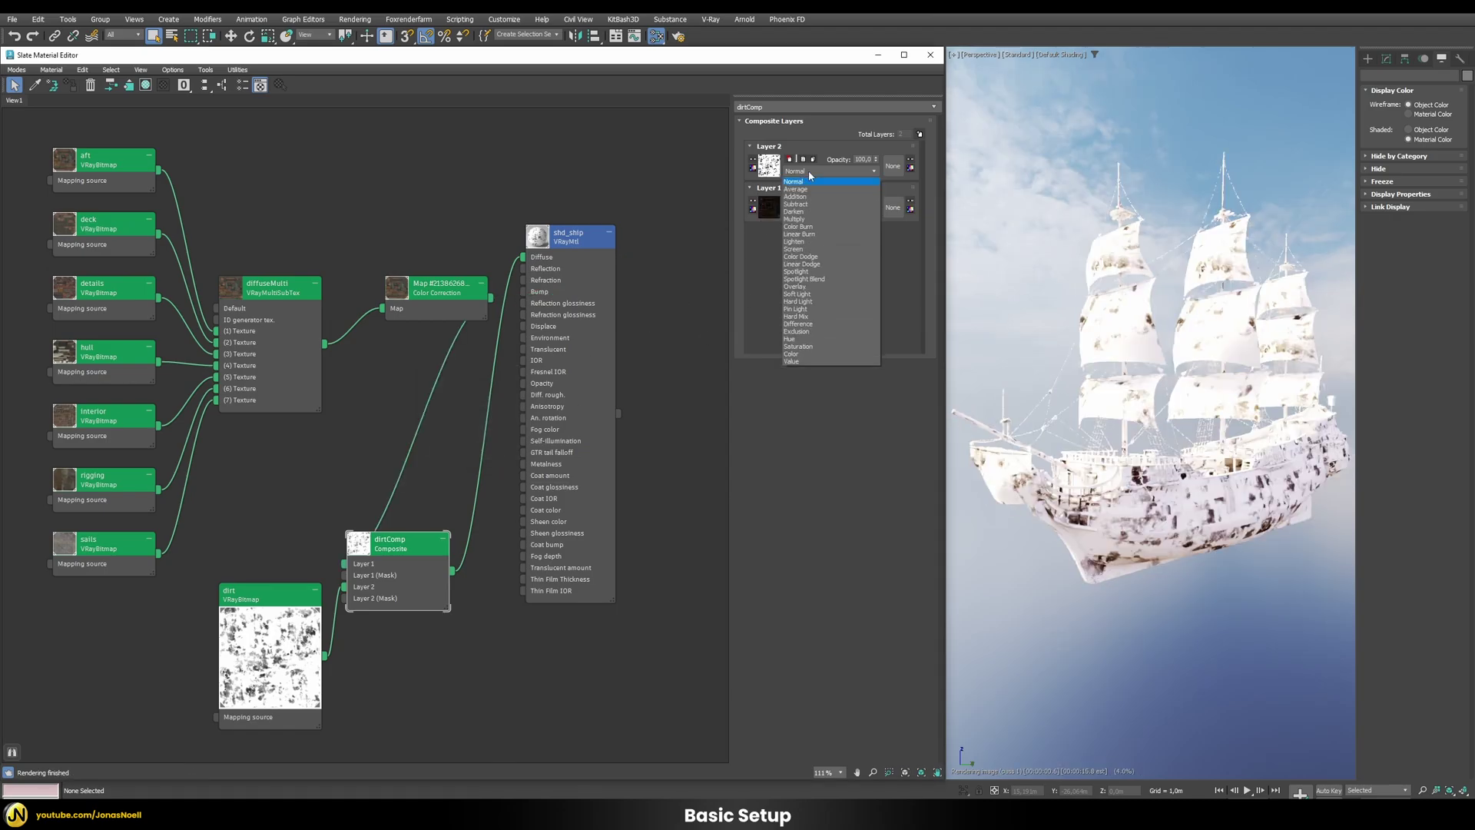
left_click(804, 217)
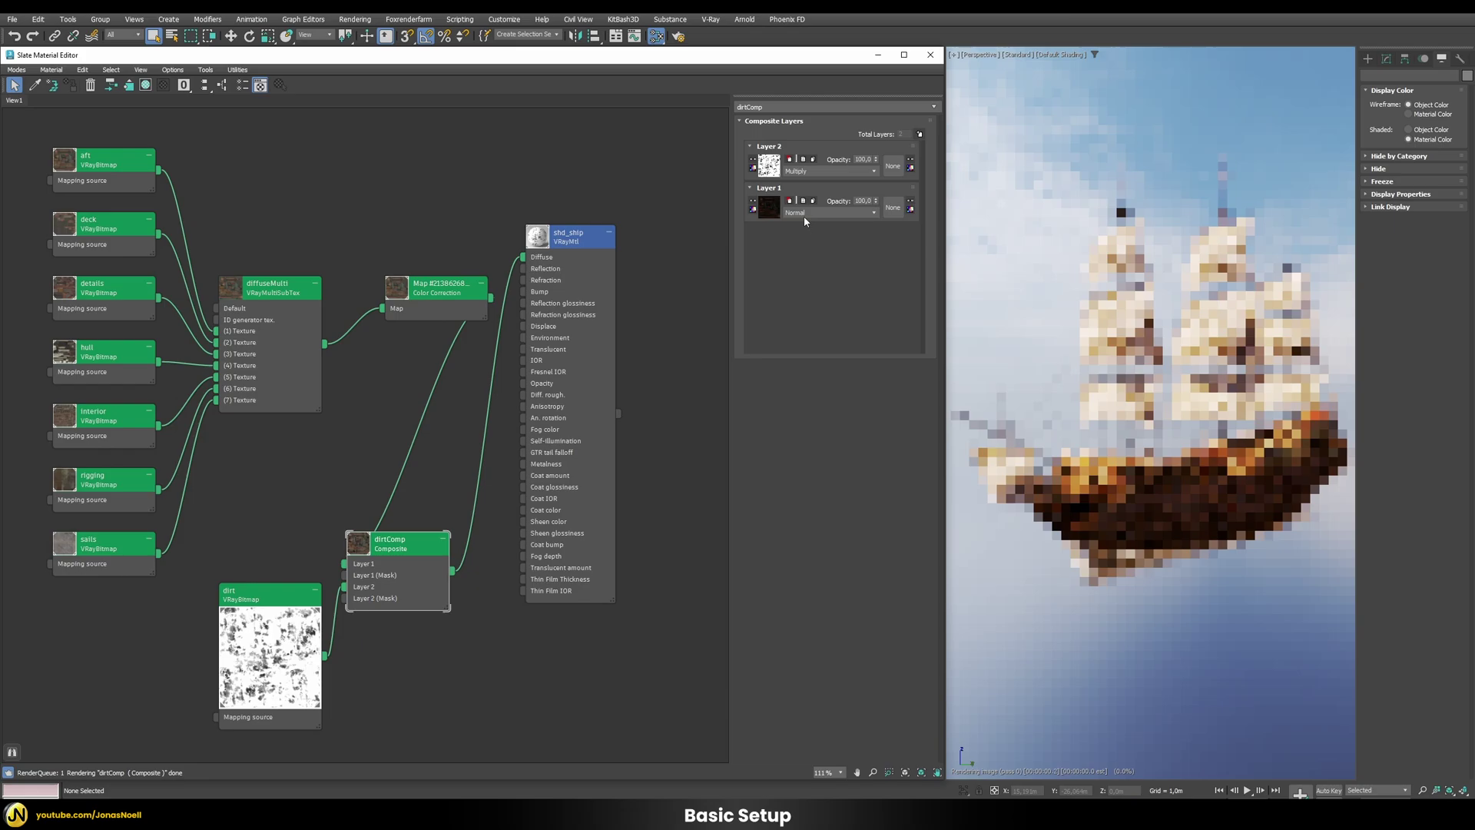
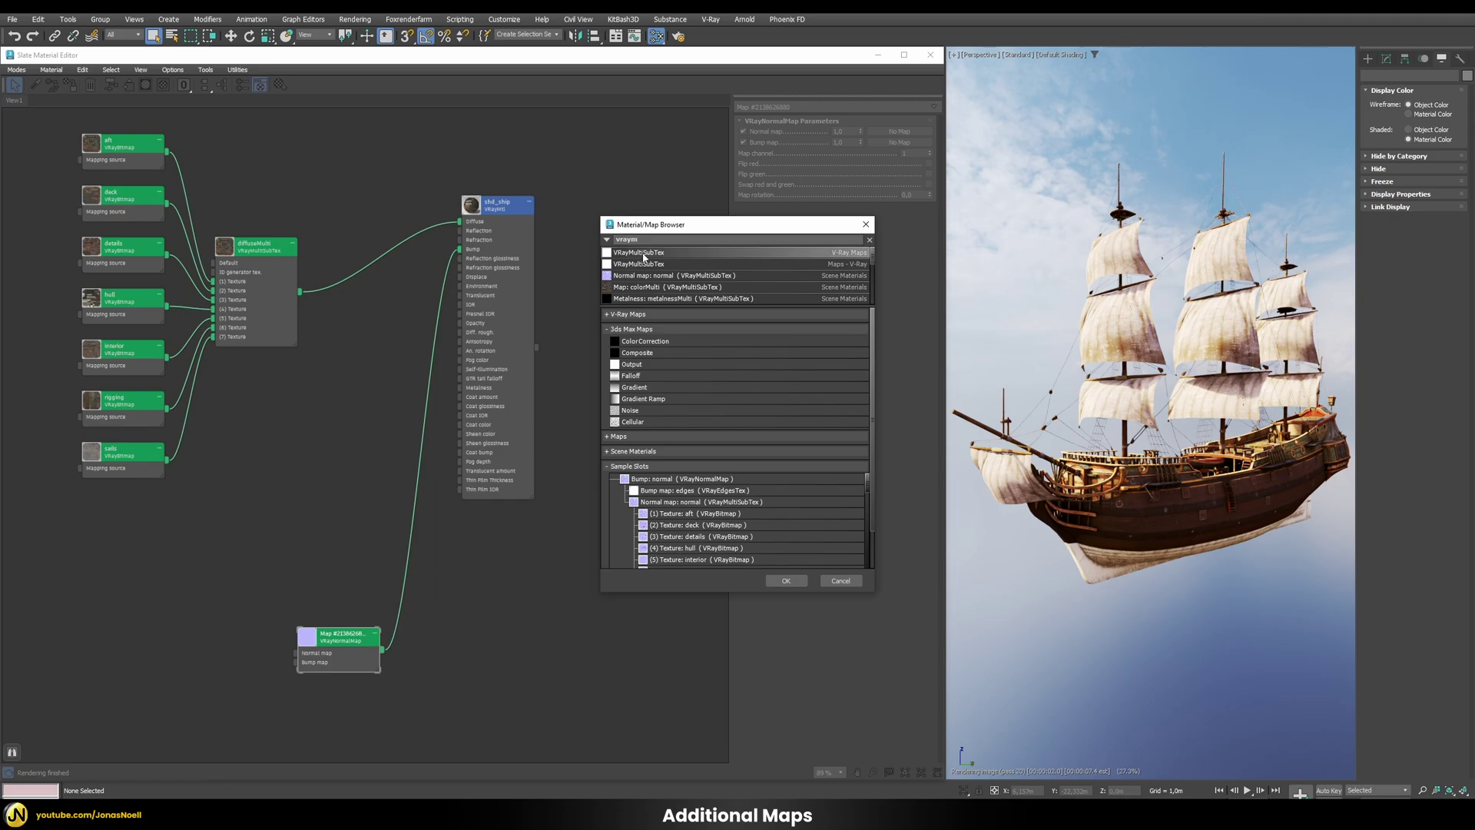
Batch load the seven images from aft_nor.png to sails_nor.png in texPinnace/normal into the VRayMultiSubTex feeding the VRayNormalMap.
double_click(208, 553)
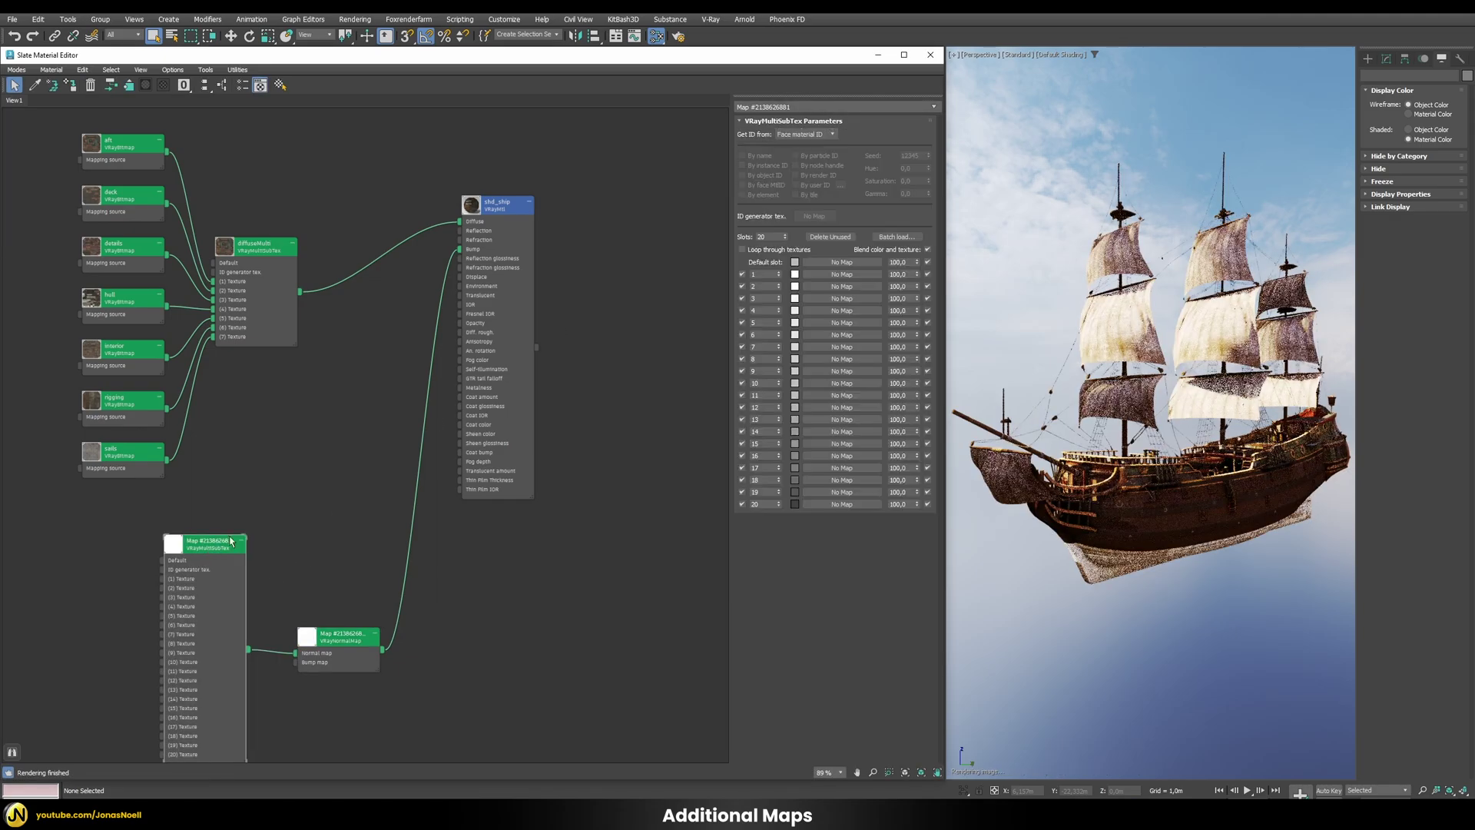
left_click(894, 235)
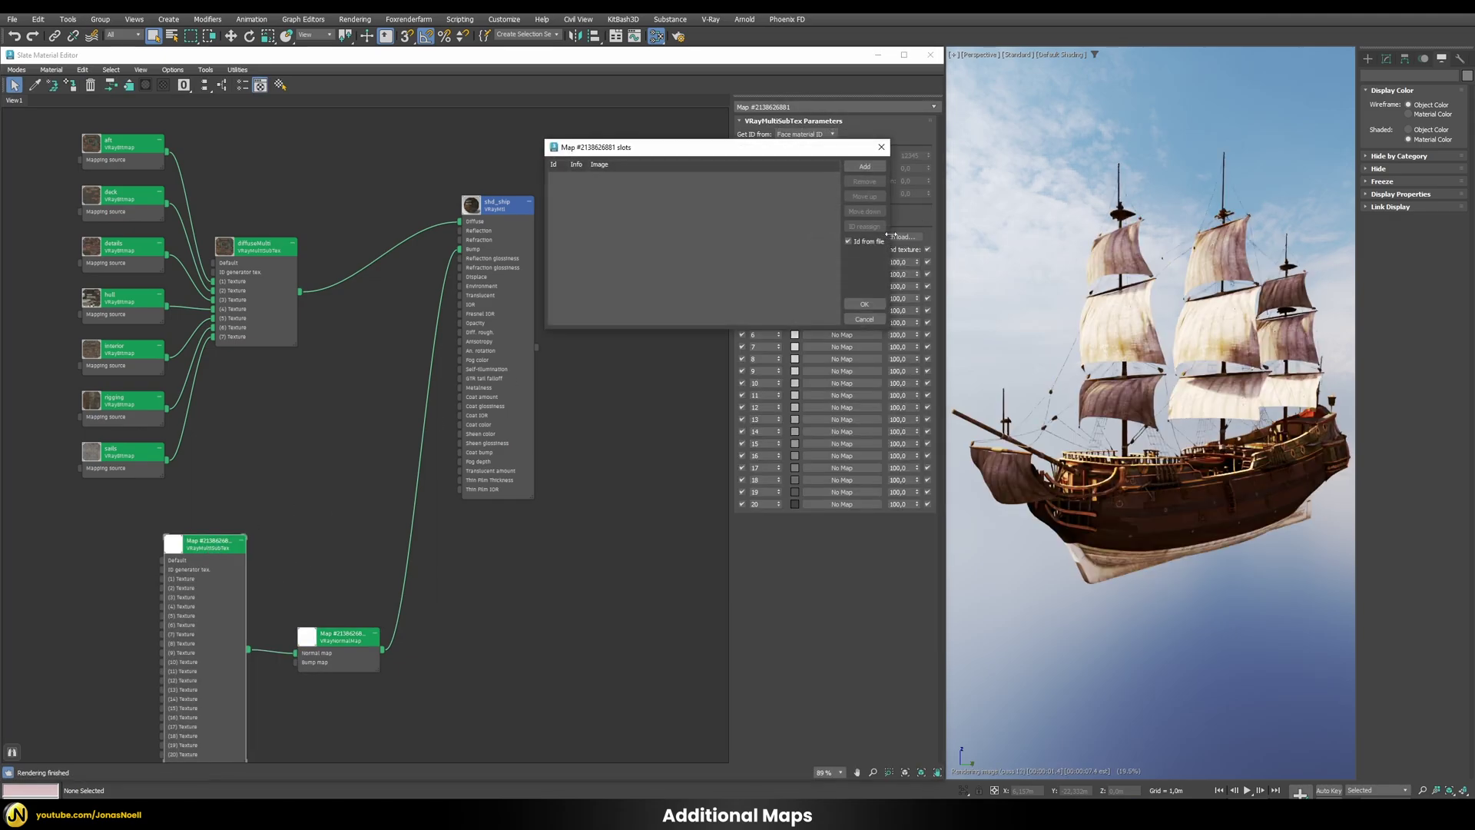
left_click(870, 174)
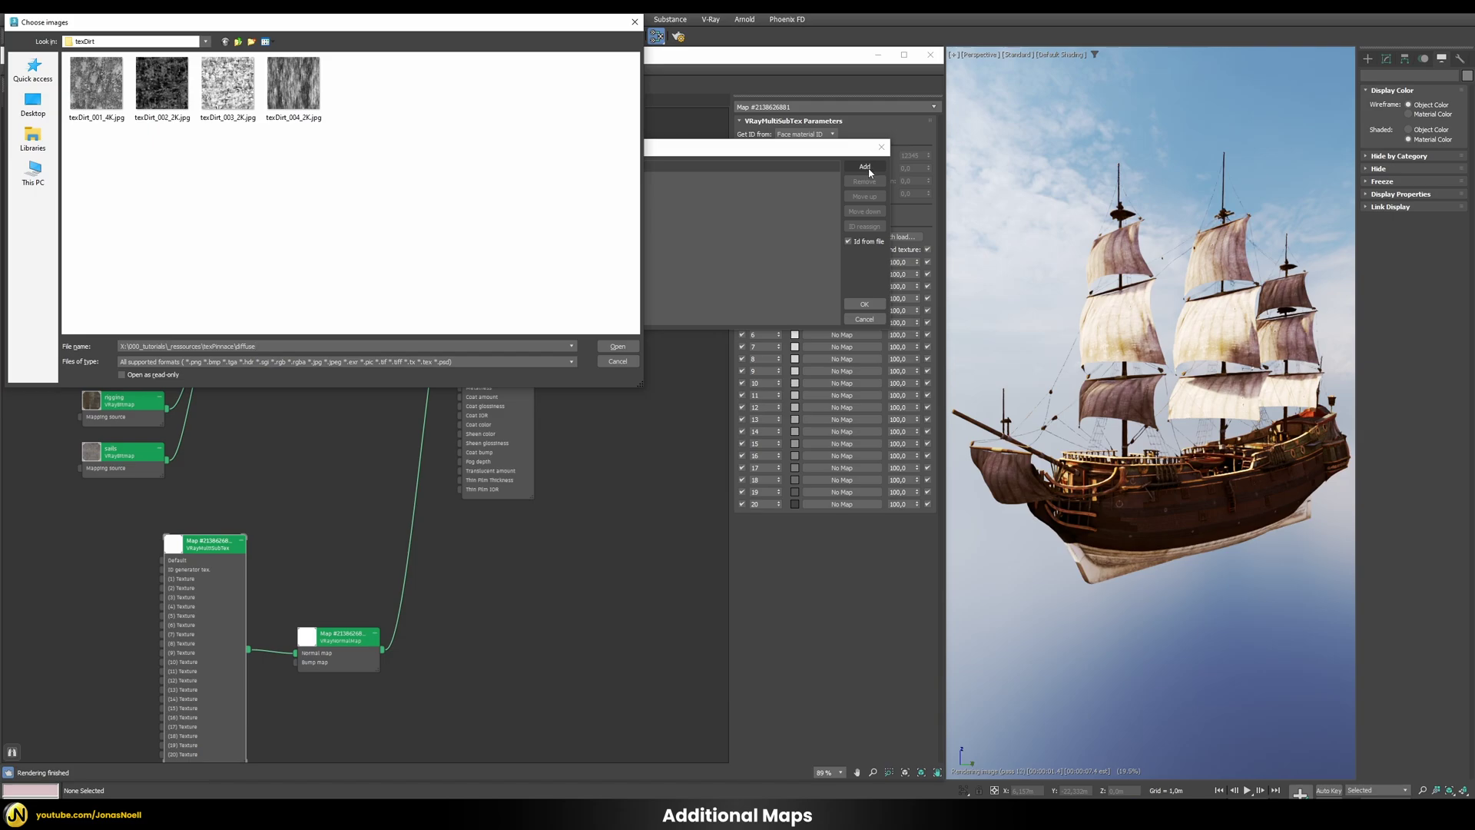
left_click(238, 42)
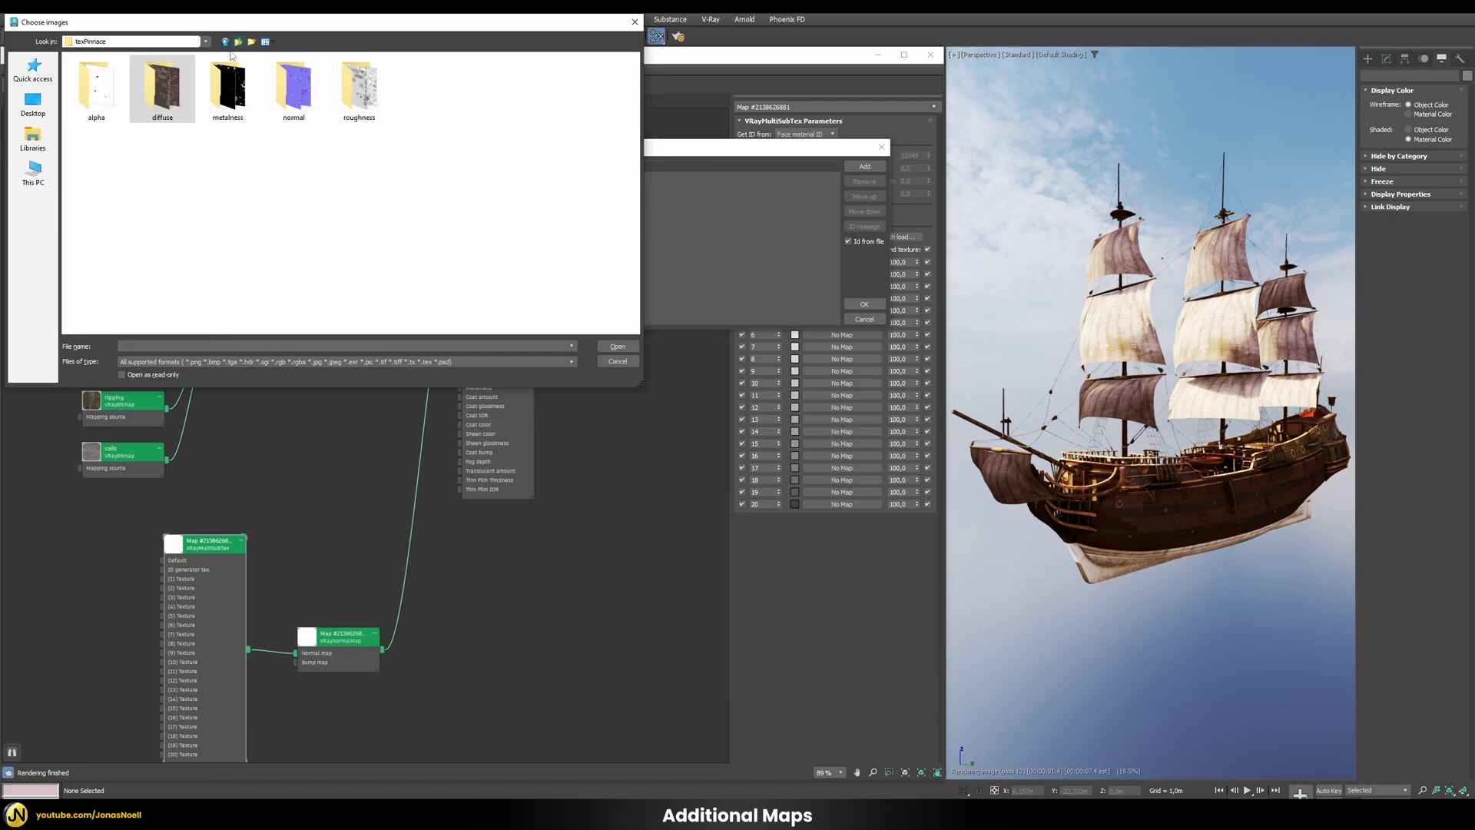
double_click(295, 89)
left_click(97, 85)
left_click(484, 86, "shift")
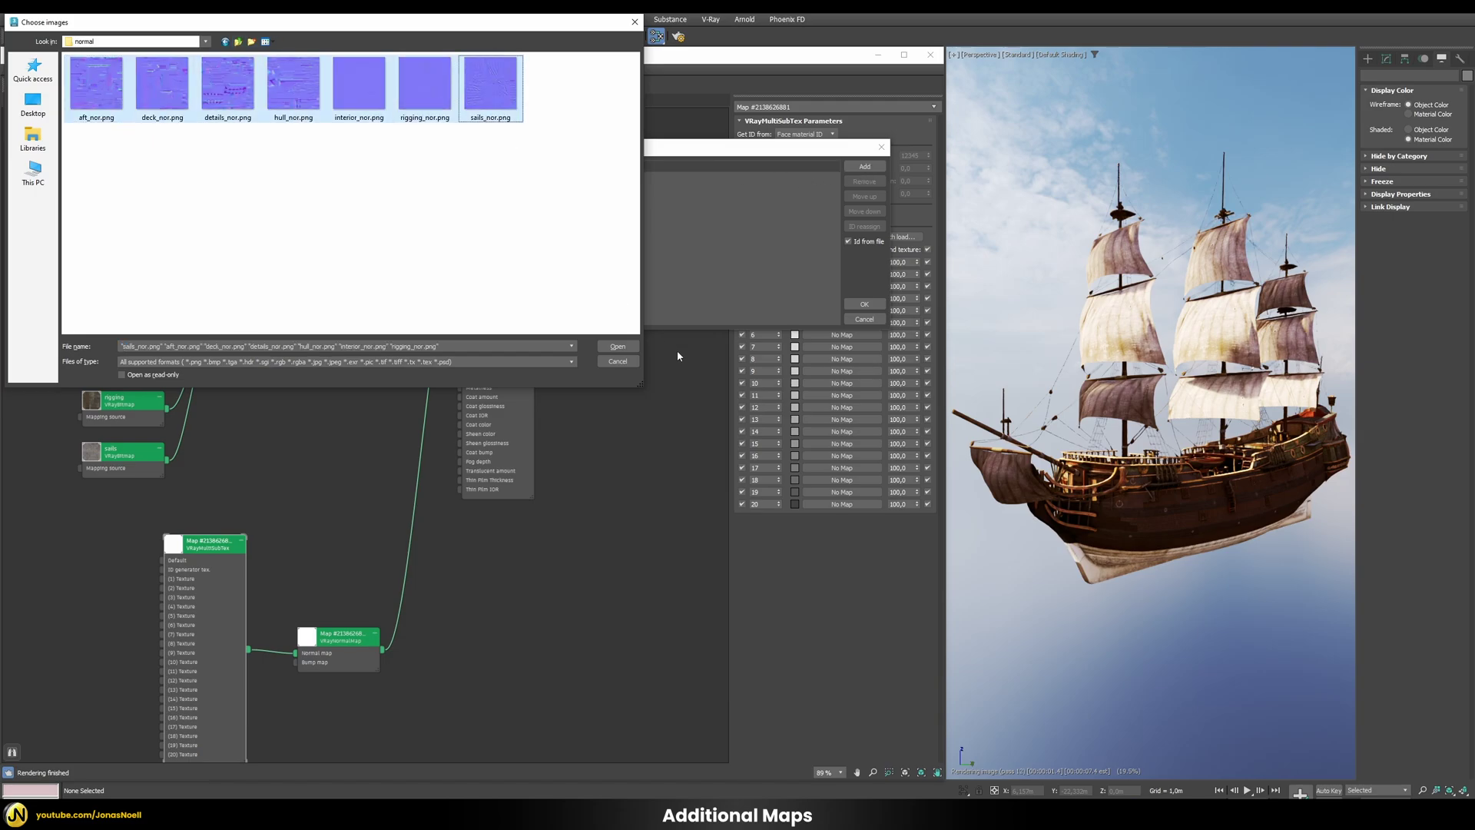
left_click(614, 347)
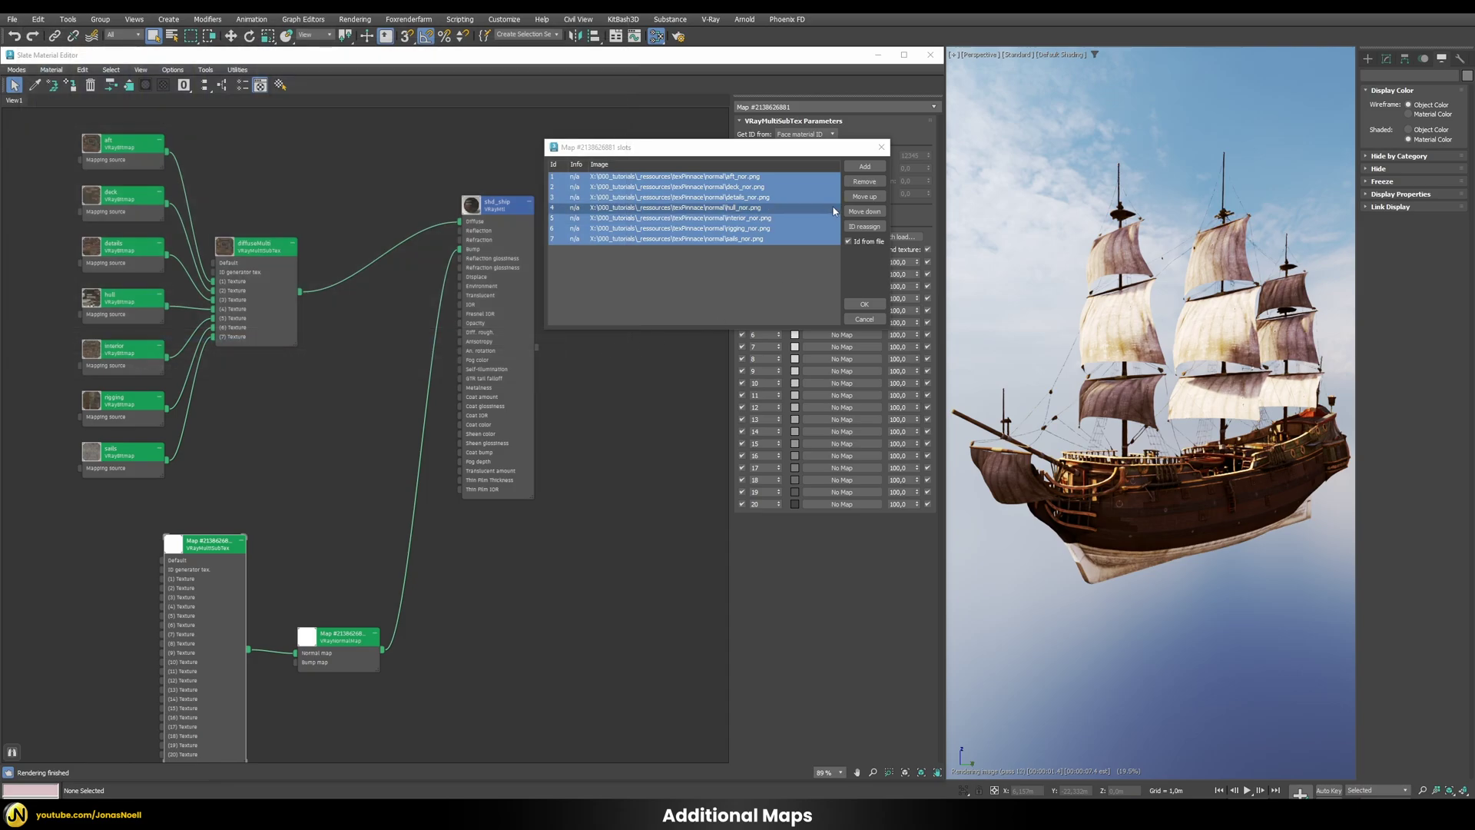
left_click(866, 305)
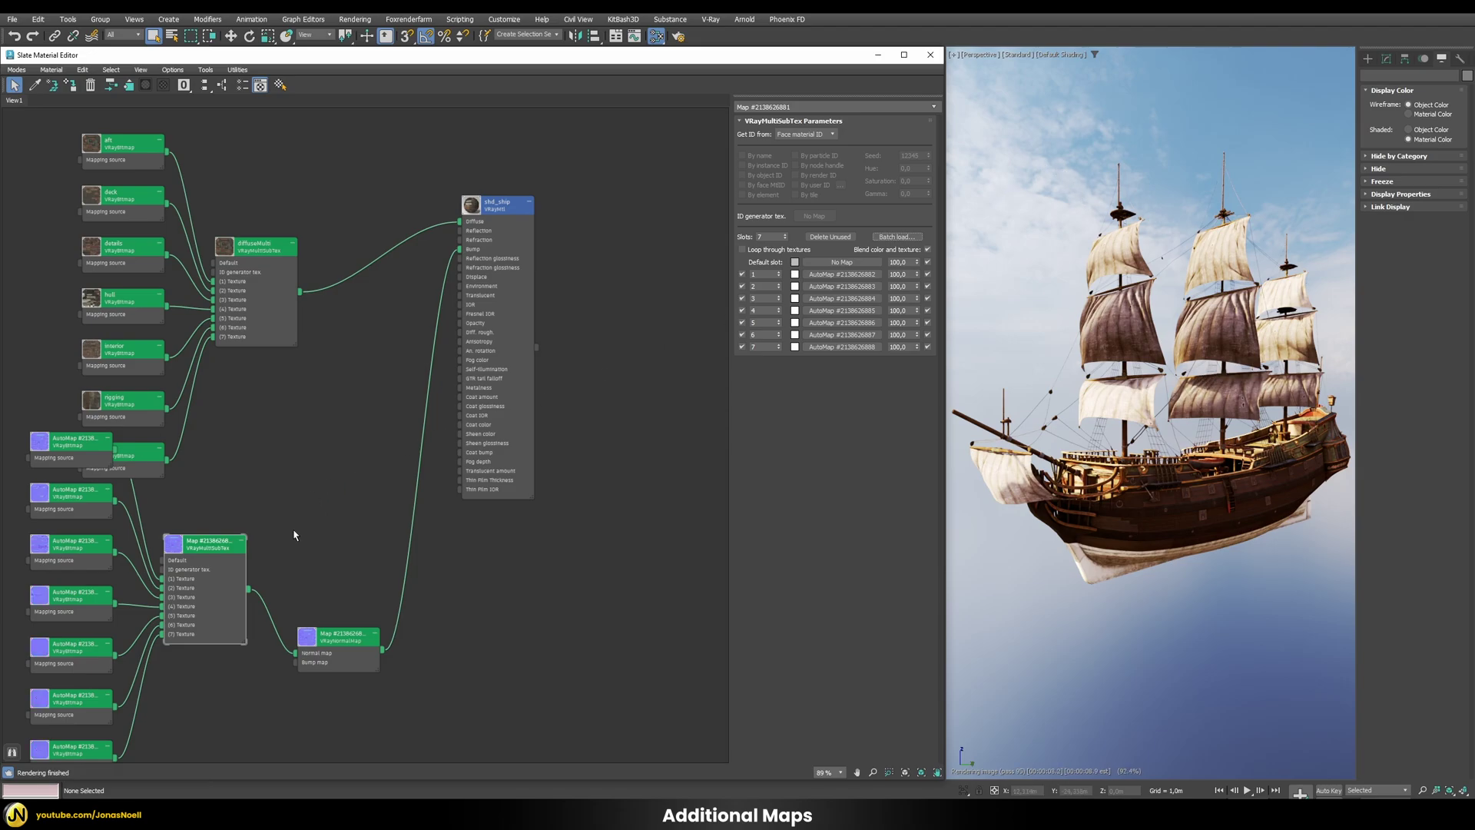
Set the color space transfer function of the aft_nor.png bitmap to None.
middle_click_drag(62, 702, 276, 620)
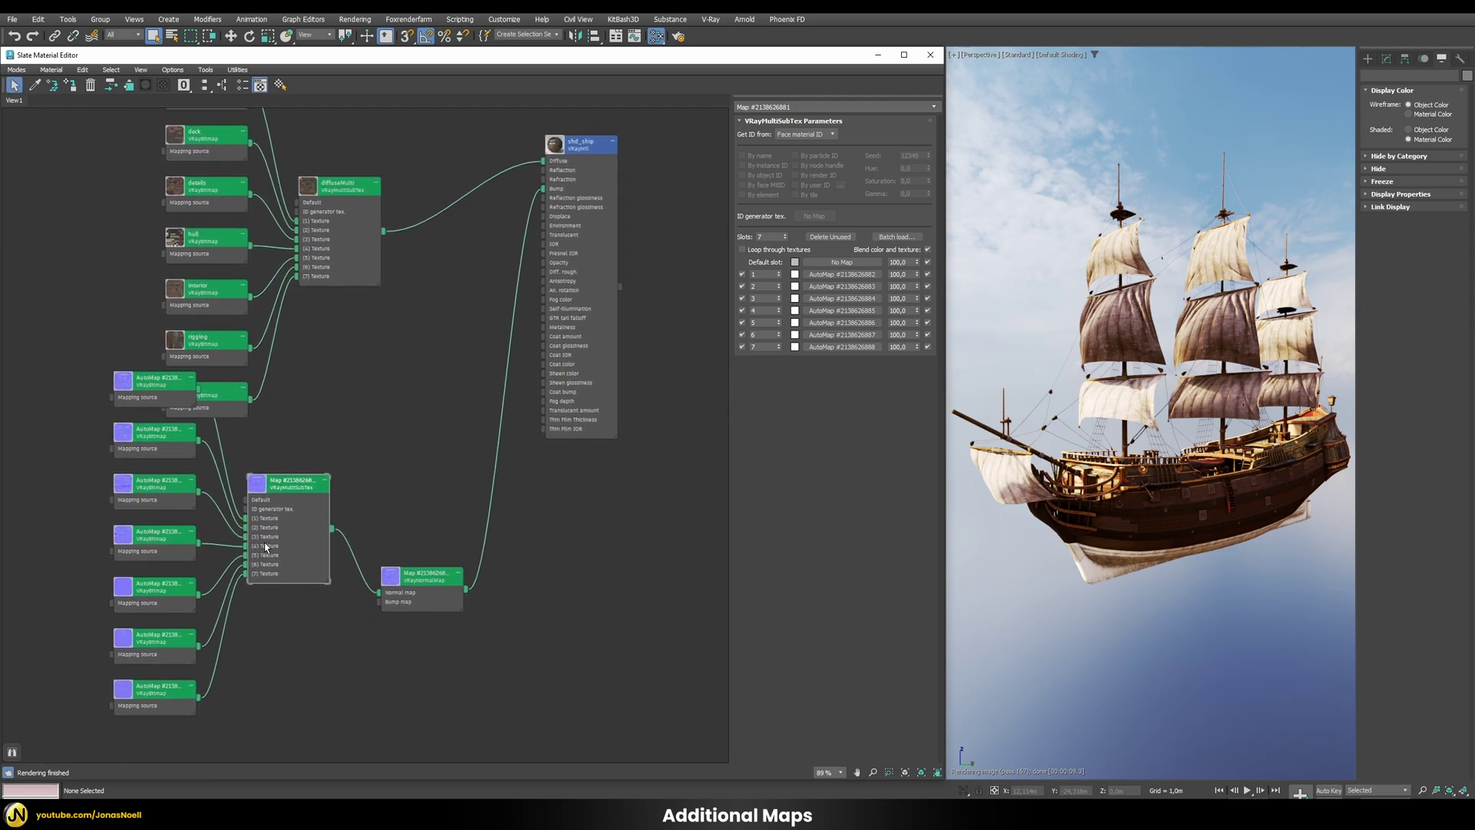
double_click(408, 598)
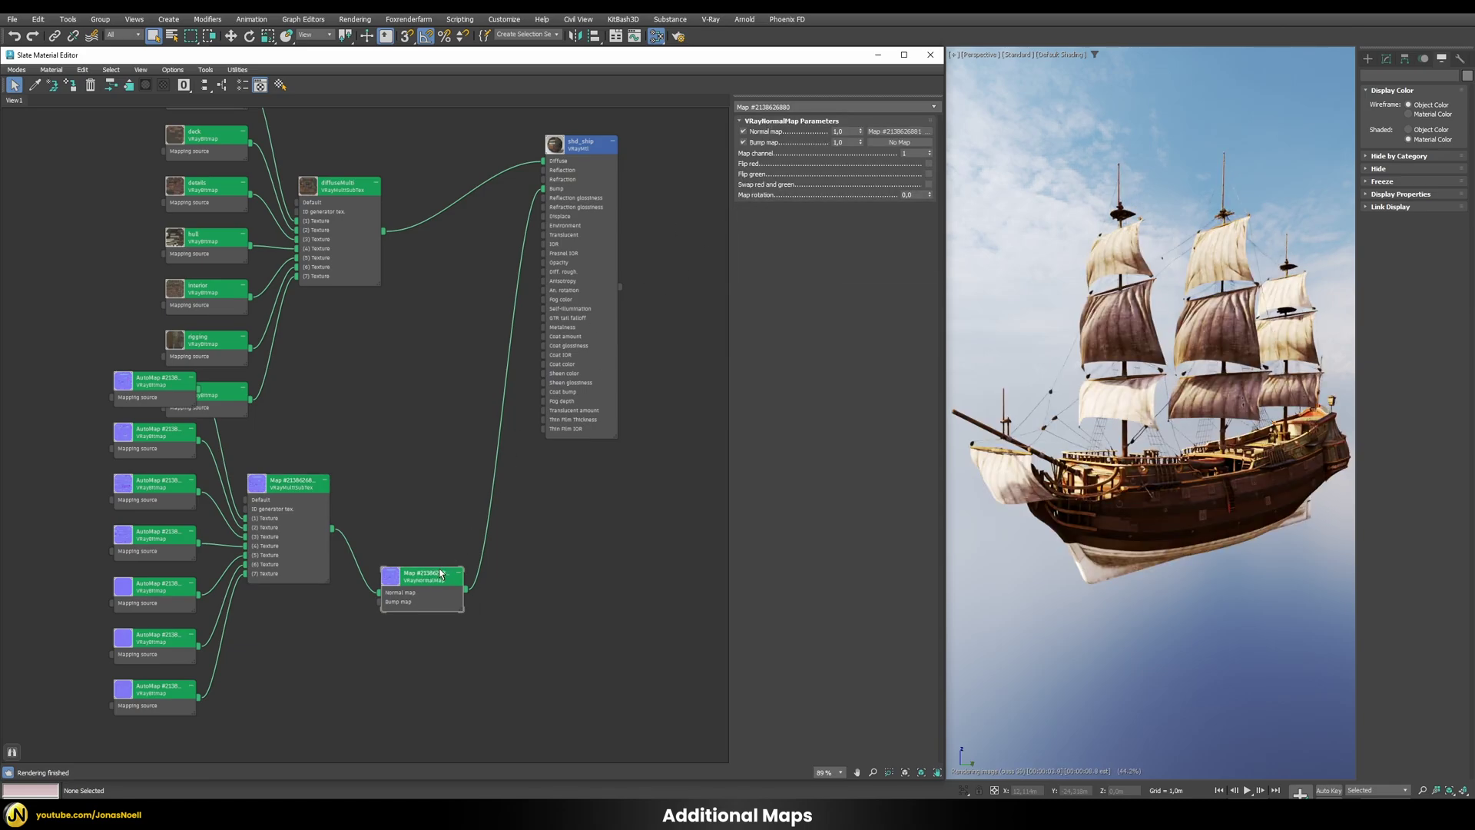
double_click(153, 379)
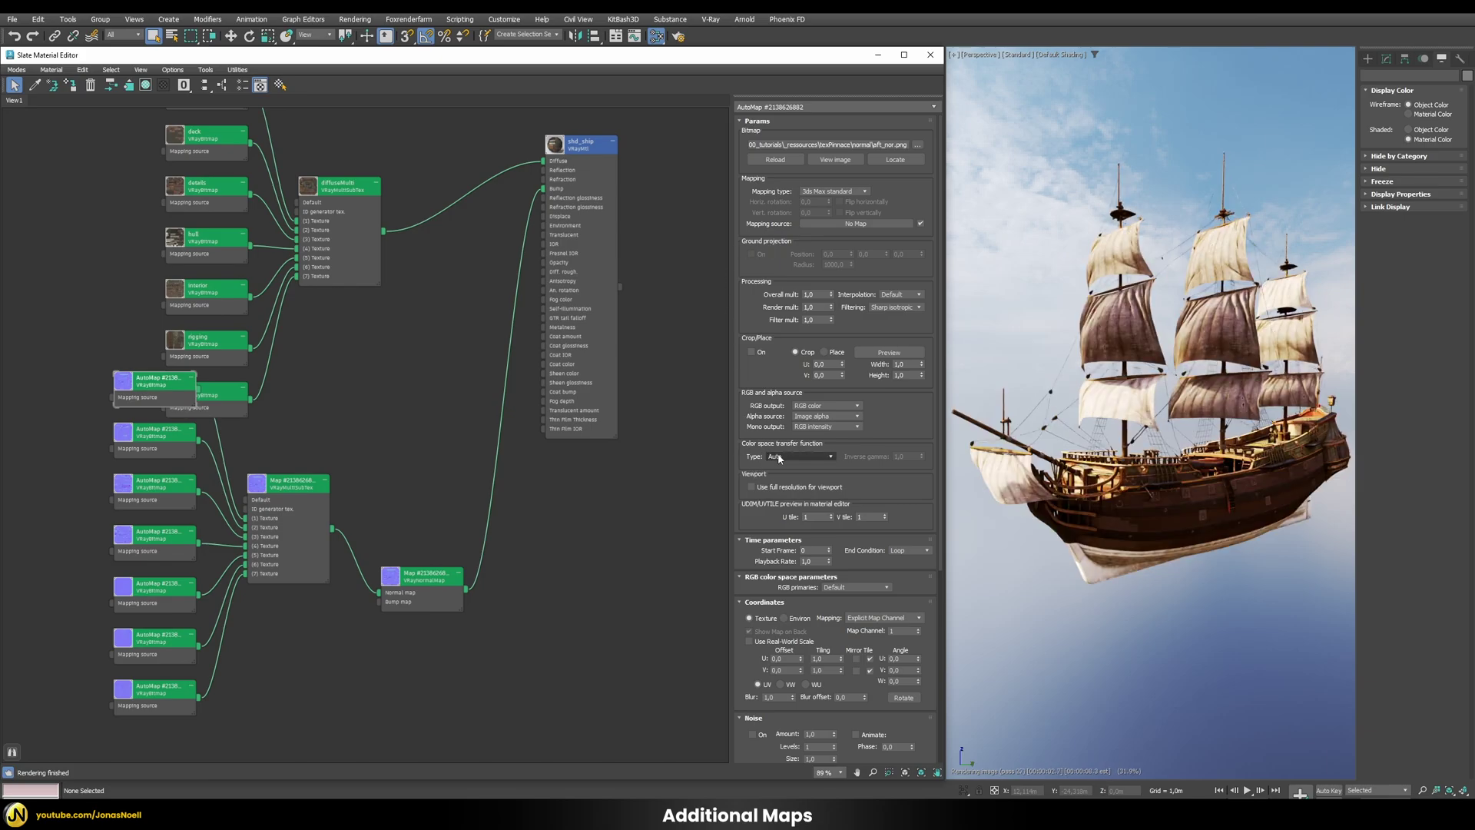
left_click(779, 458)
left_click(790, 468)
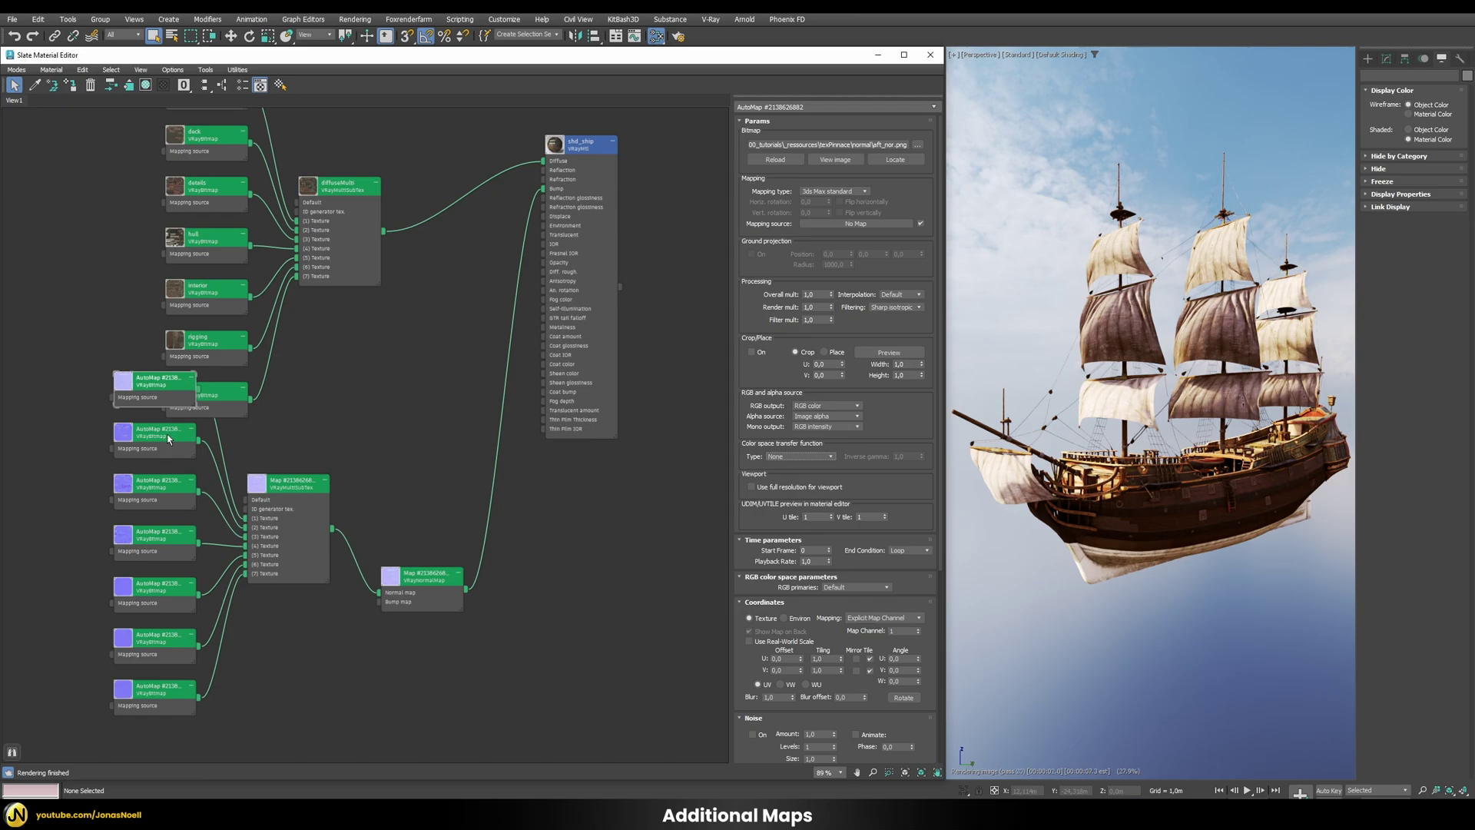
scroll(121, 401, "up", 5)
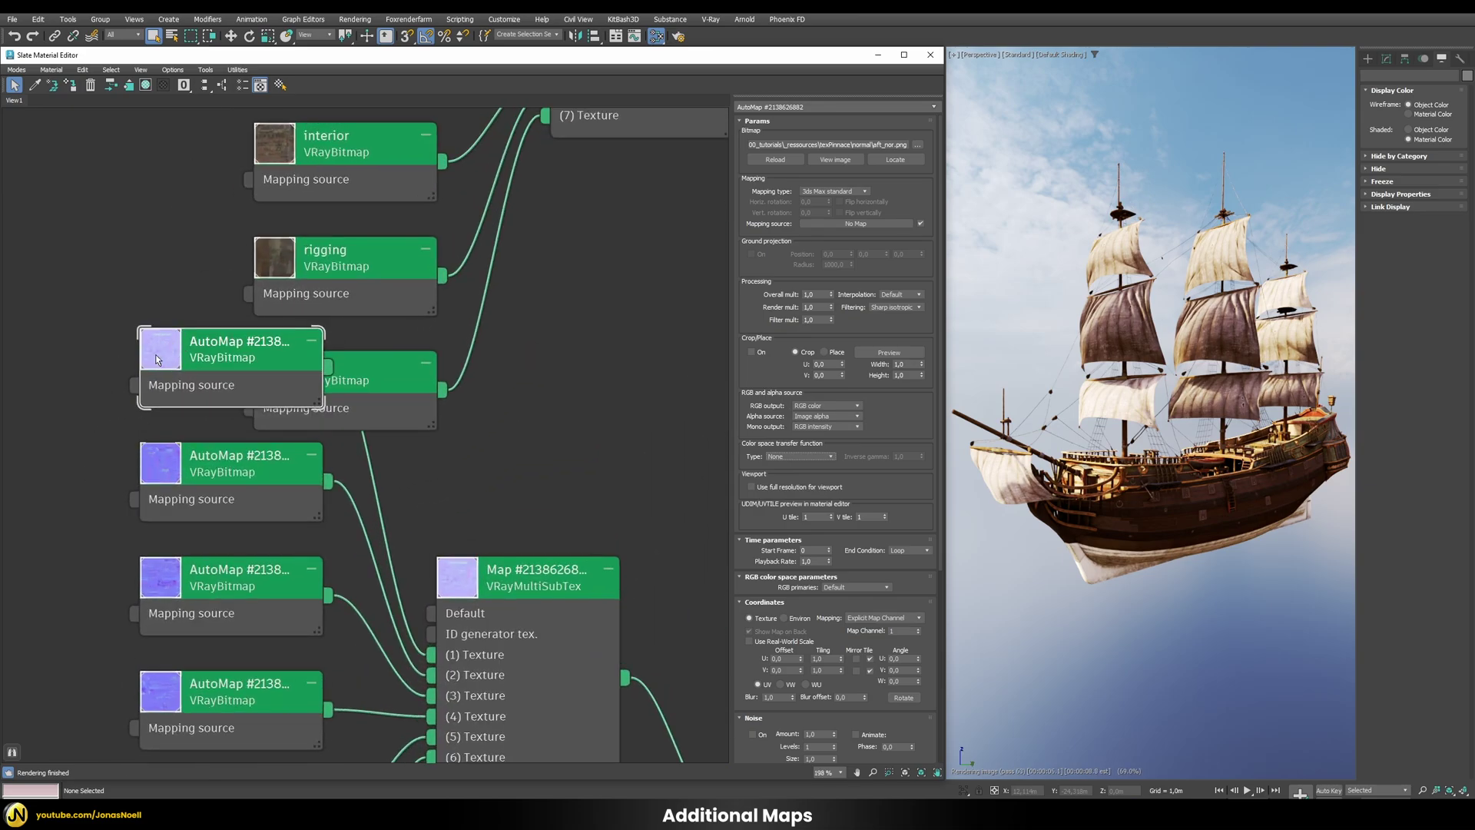
Set the color space transfer function of the deck_nor.png, details_nor.png and hull_nor.png bitmaps to None.
scroll(209, 463, "down", 3)
middle_click_drag(203, 491, 195, 296)
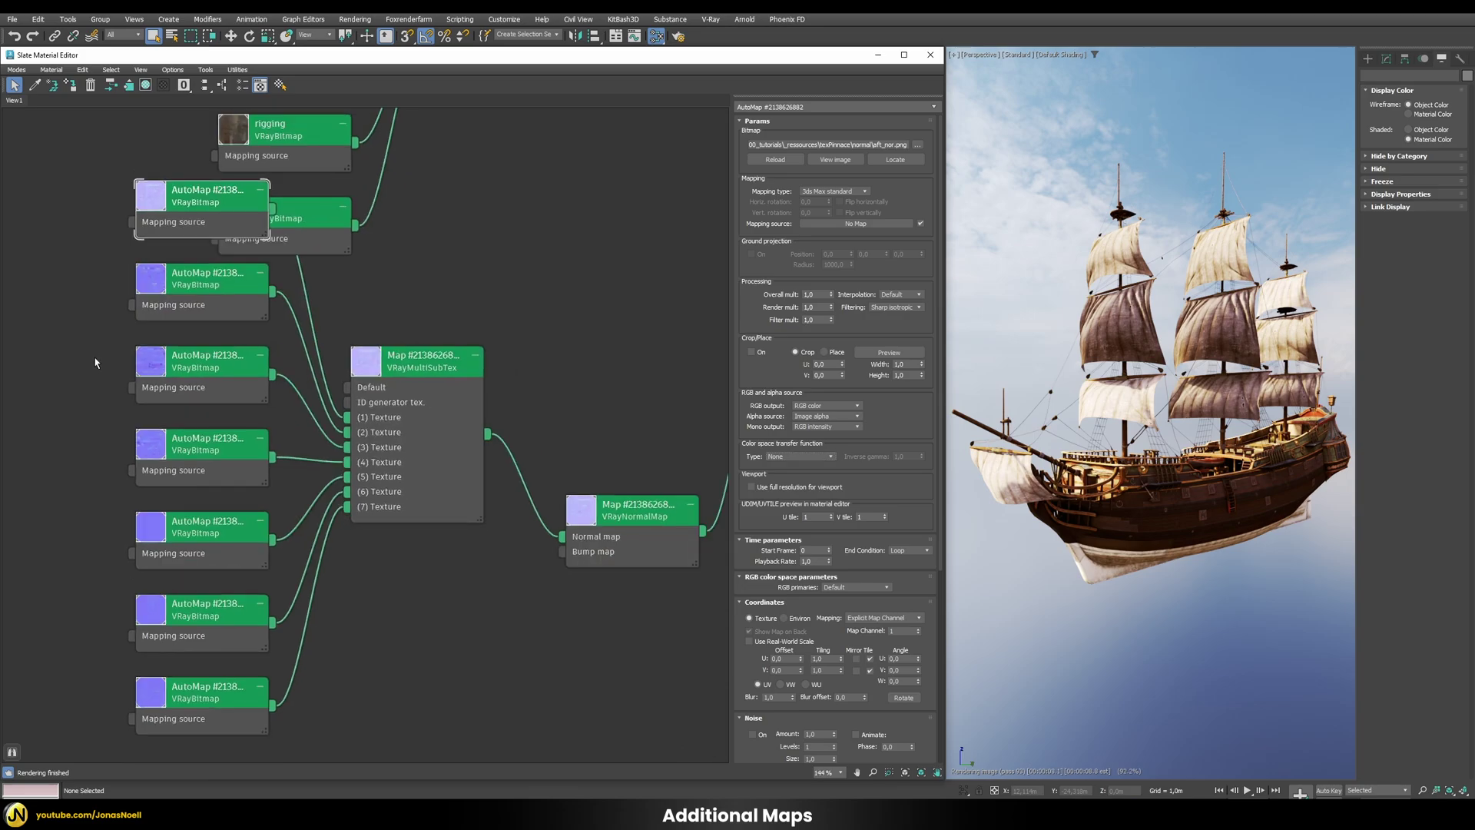
double_click(194, 290)
left_click(799, 457)
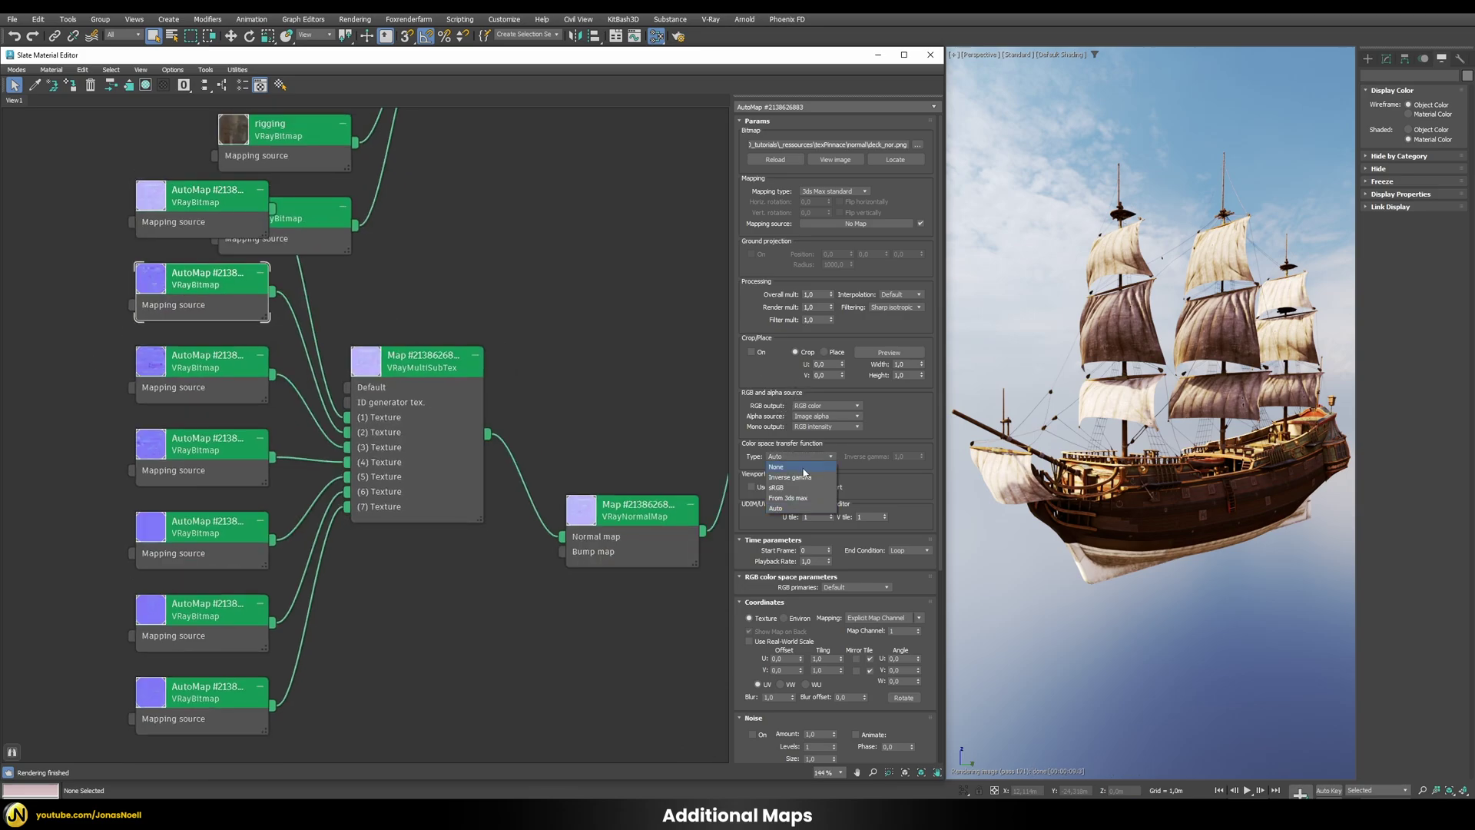
left_click(805, 472)
double_click(259, 385)
left_click(799, 456)
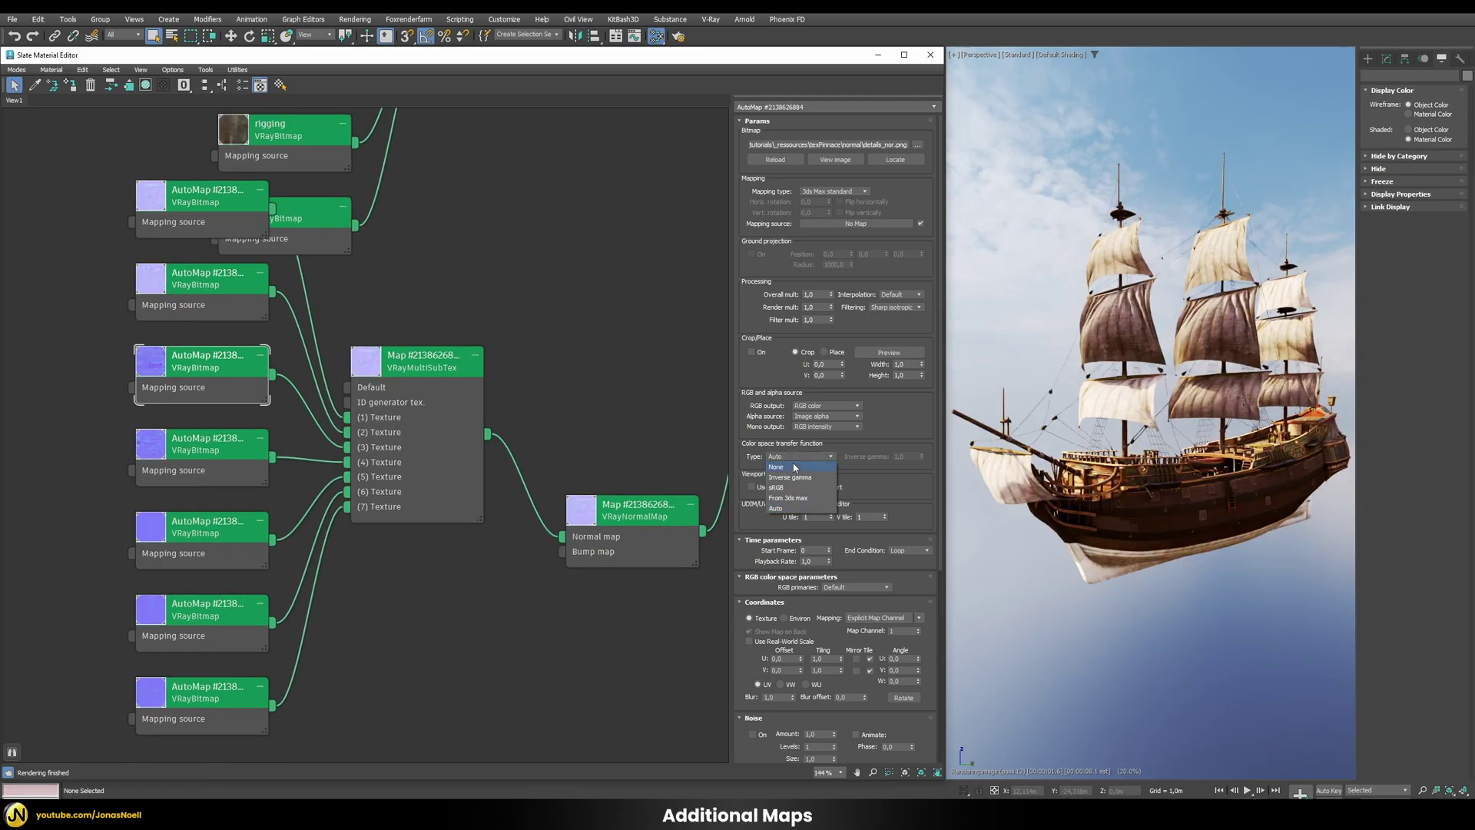
left_click(805, 473)
double_click(265, 440)
left_click(799, 456)
left_click(805, 473)
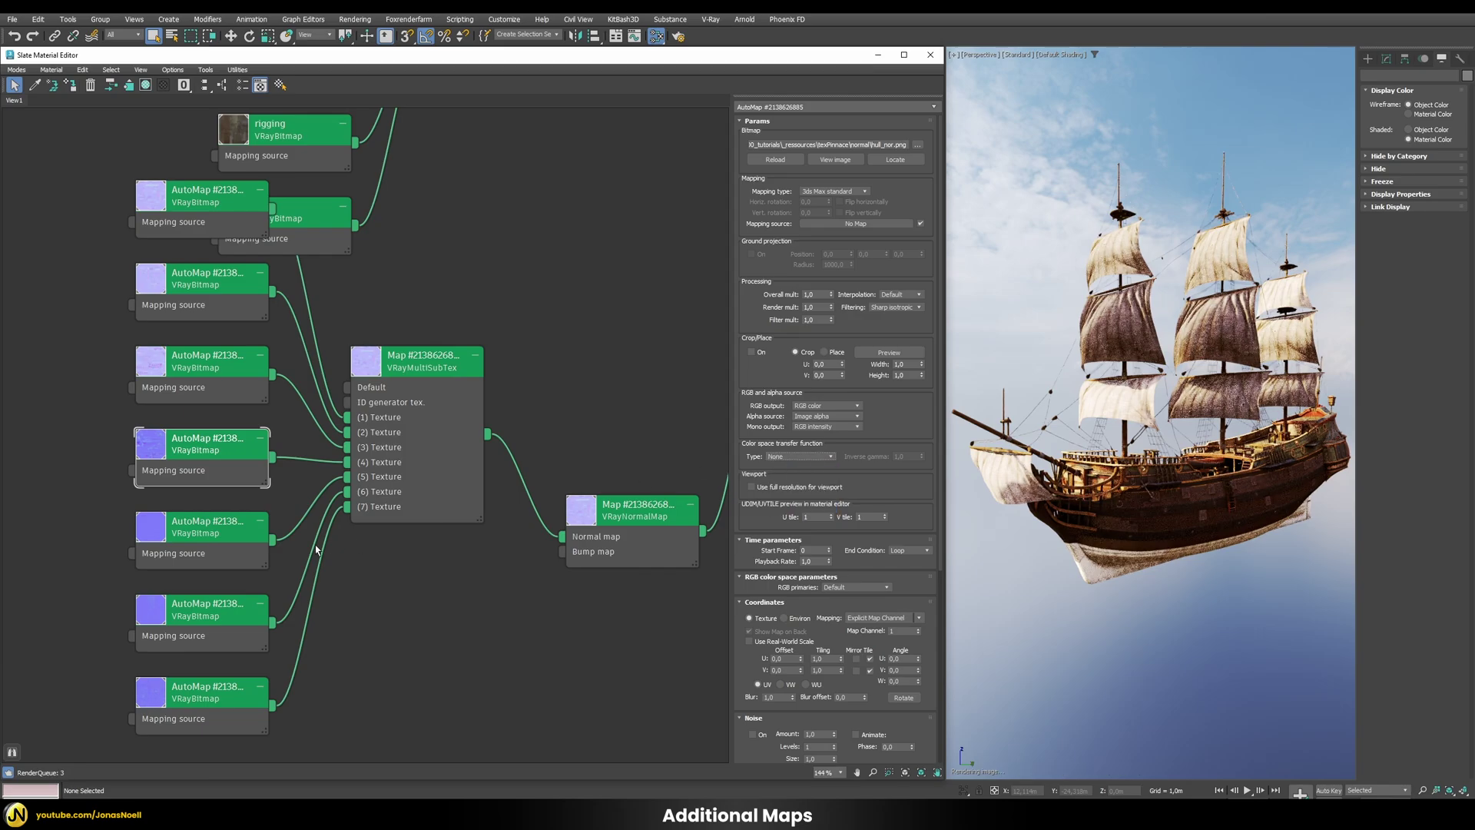
Set the color space transfer function of the interior_nor.png, rigging_nor.png and sails_nor.png bitmaps to None.
left_click(209, 530)
double_click(209, 530)
left_click(786, 458)
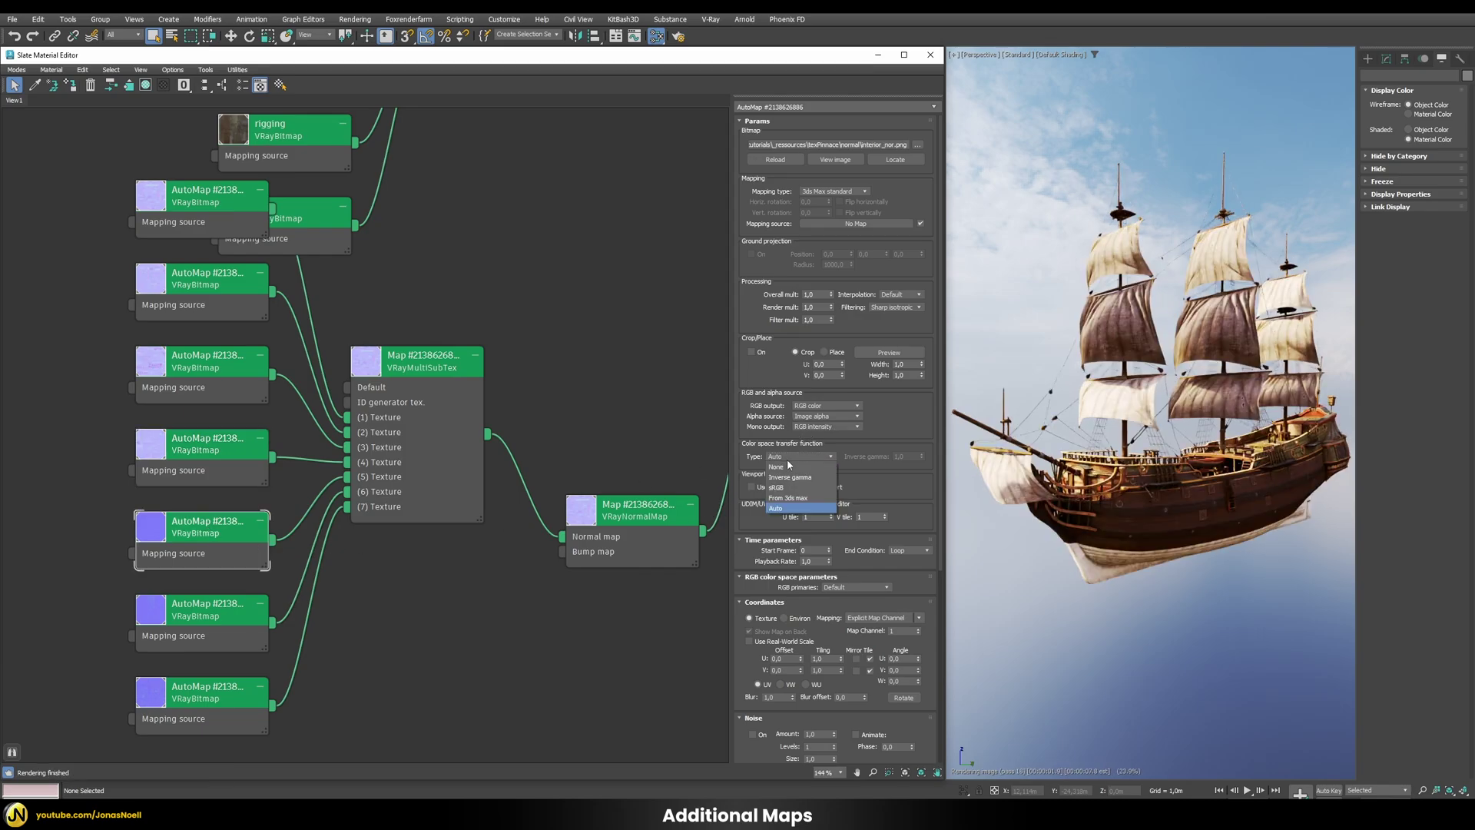
left_click(787, 467)
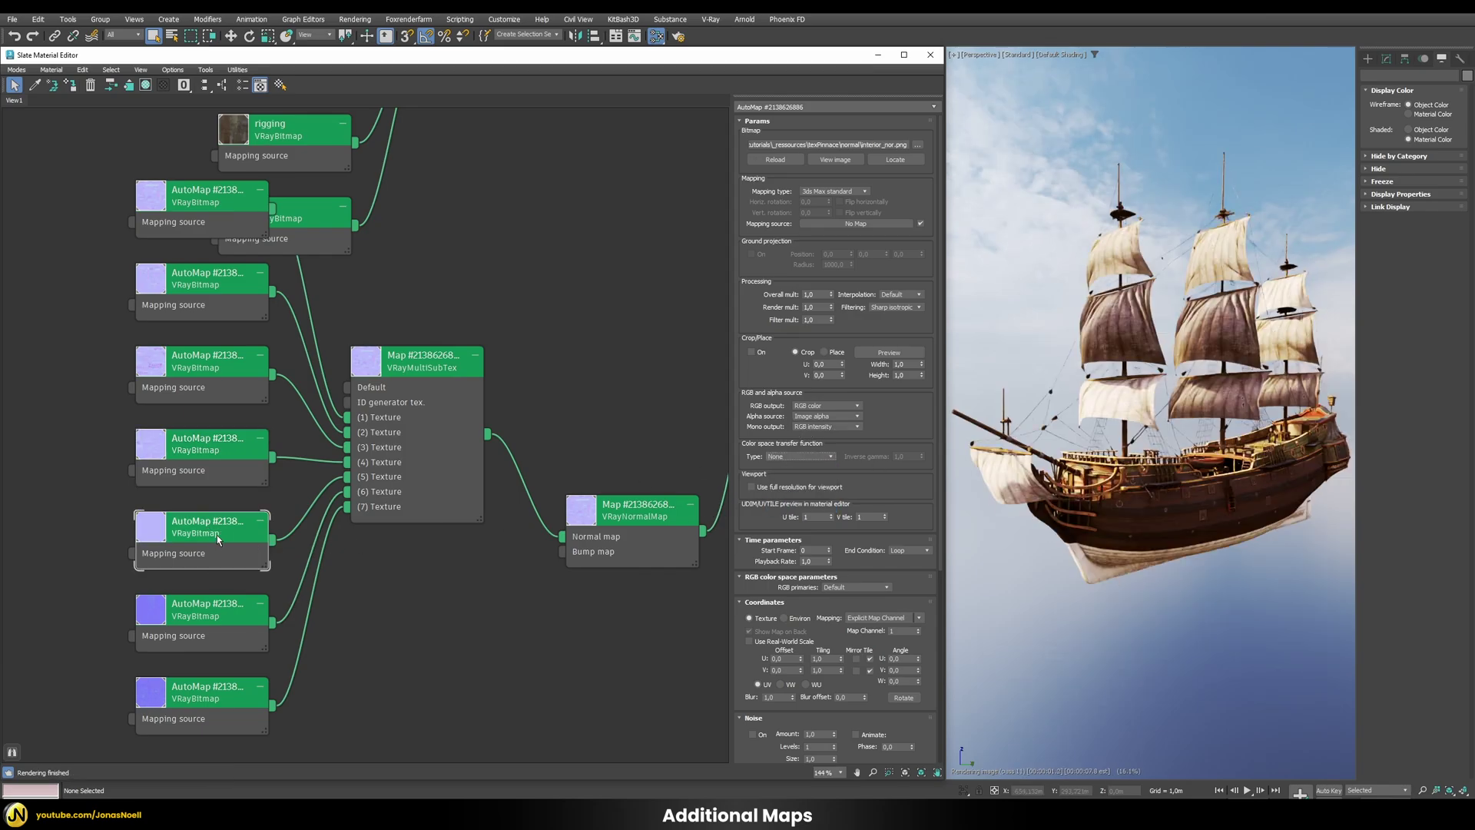
left_click(256, 609)
double_click(256, 609)
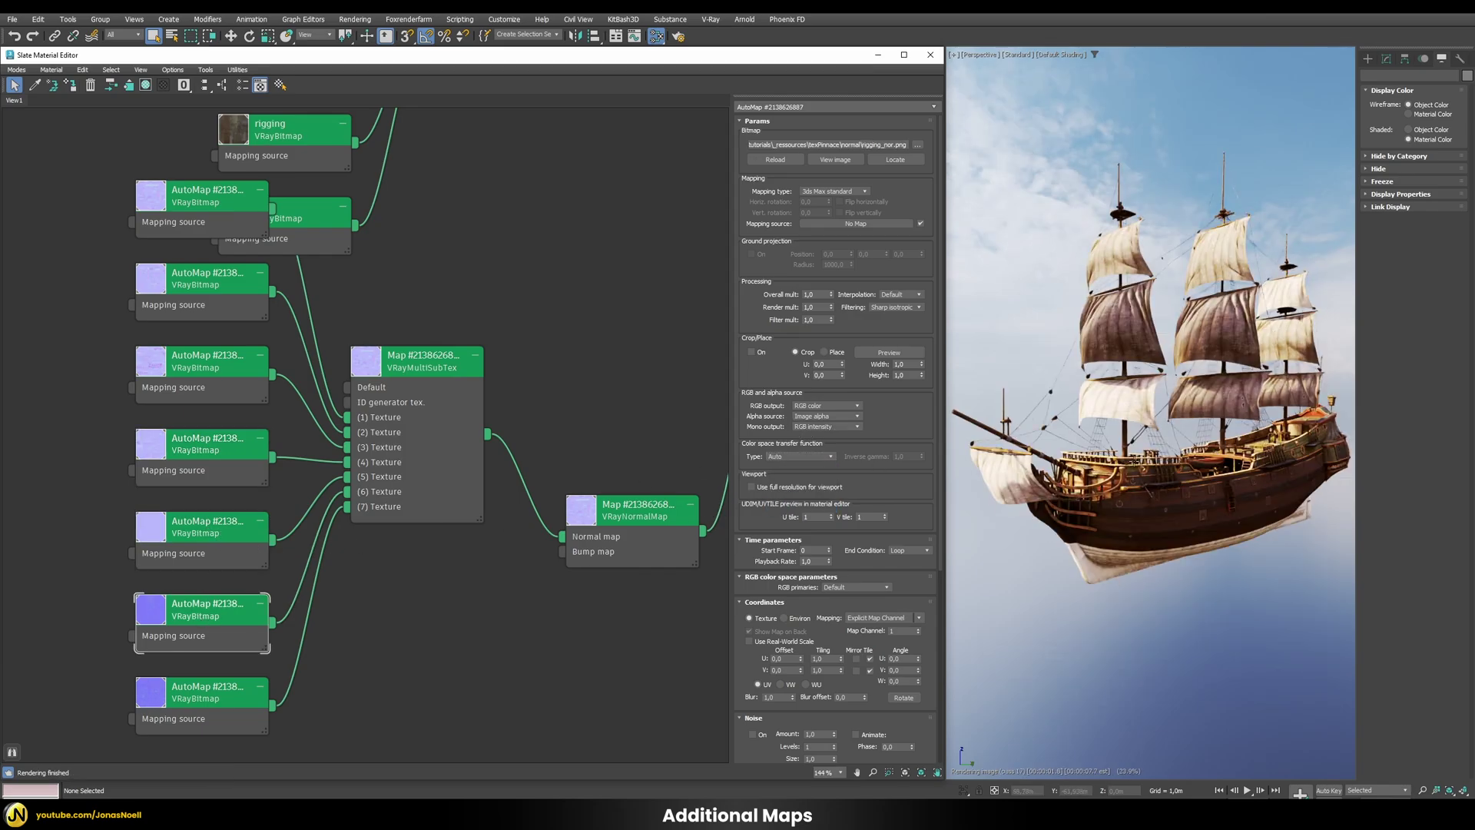
left_click(799, 456)
left_click(787, 467)
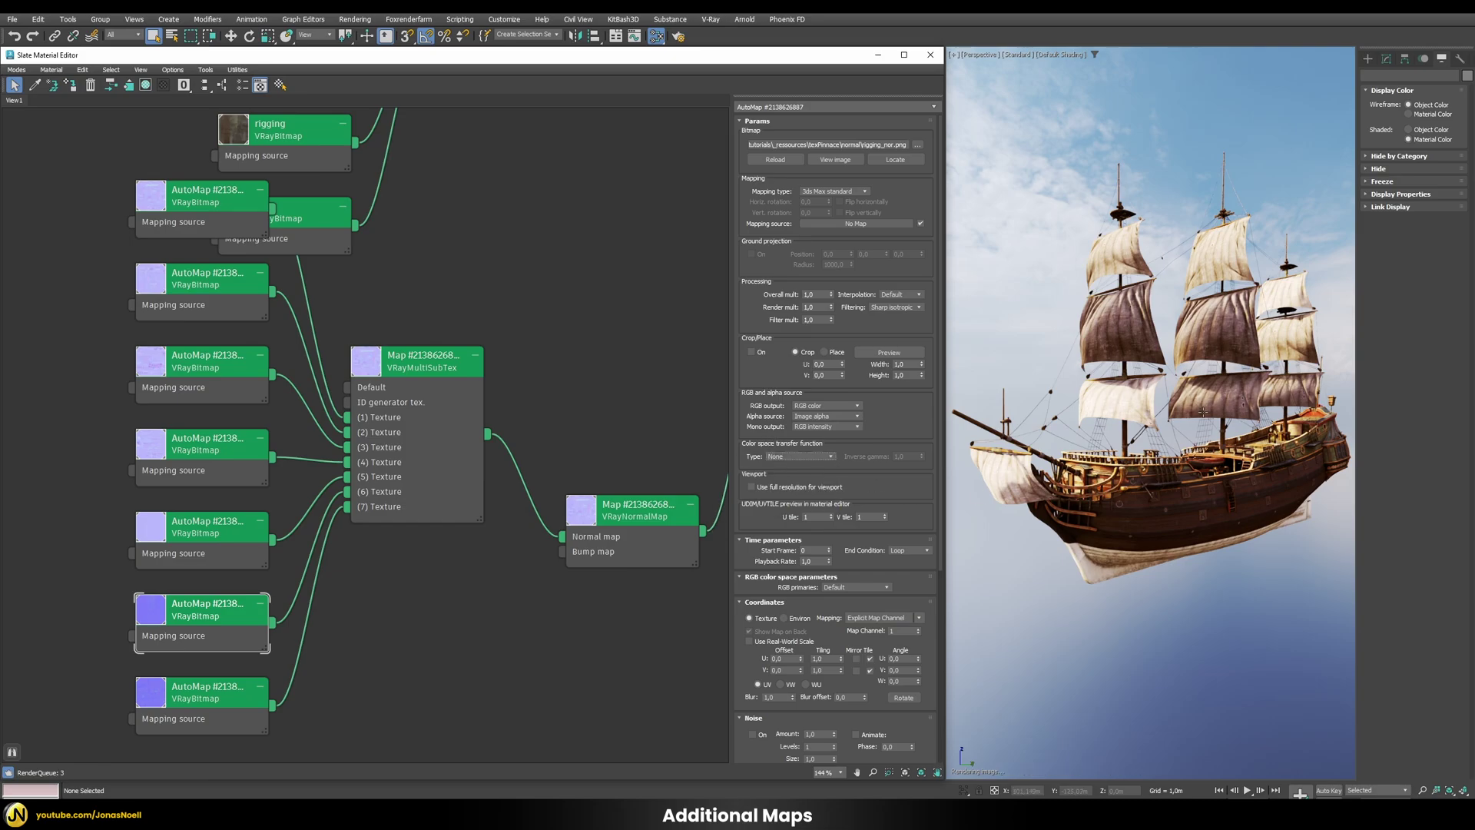
double_click(219, 687)
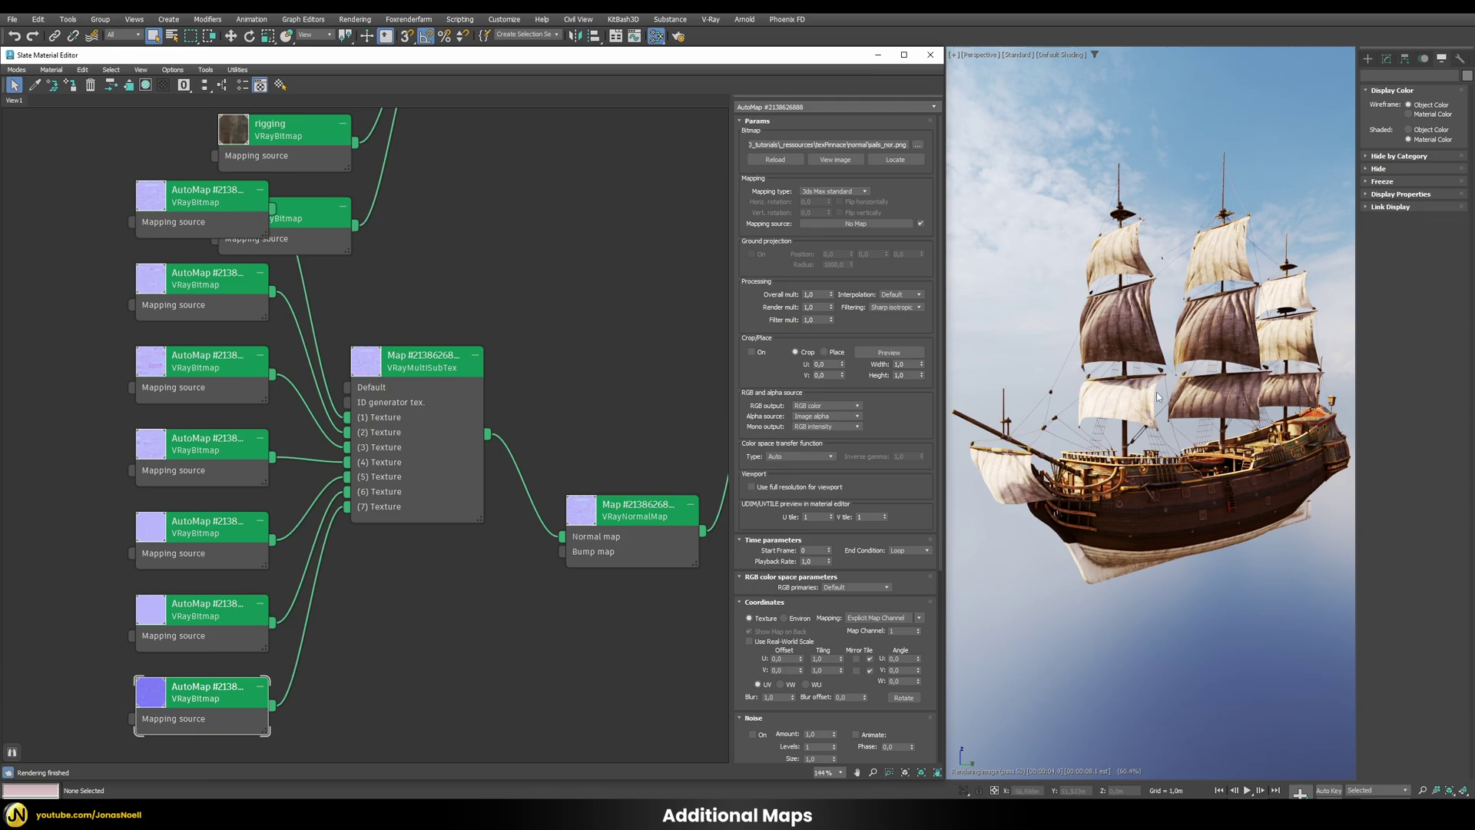
left_click(787, 456)
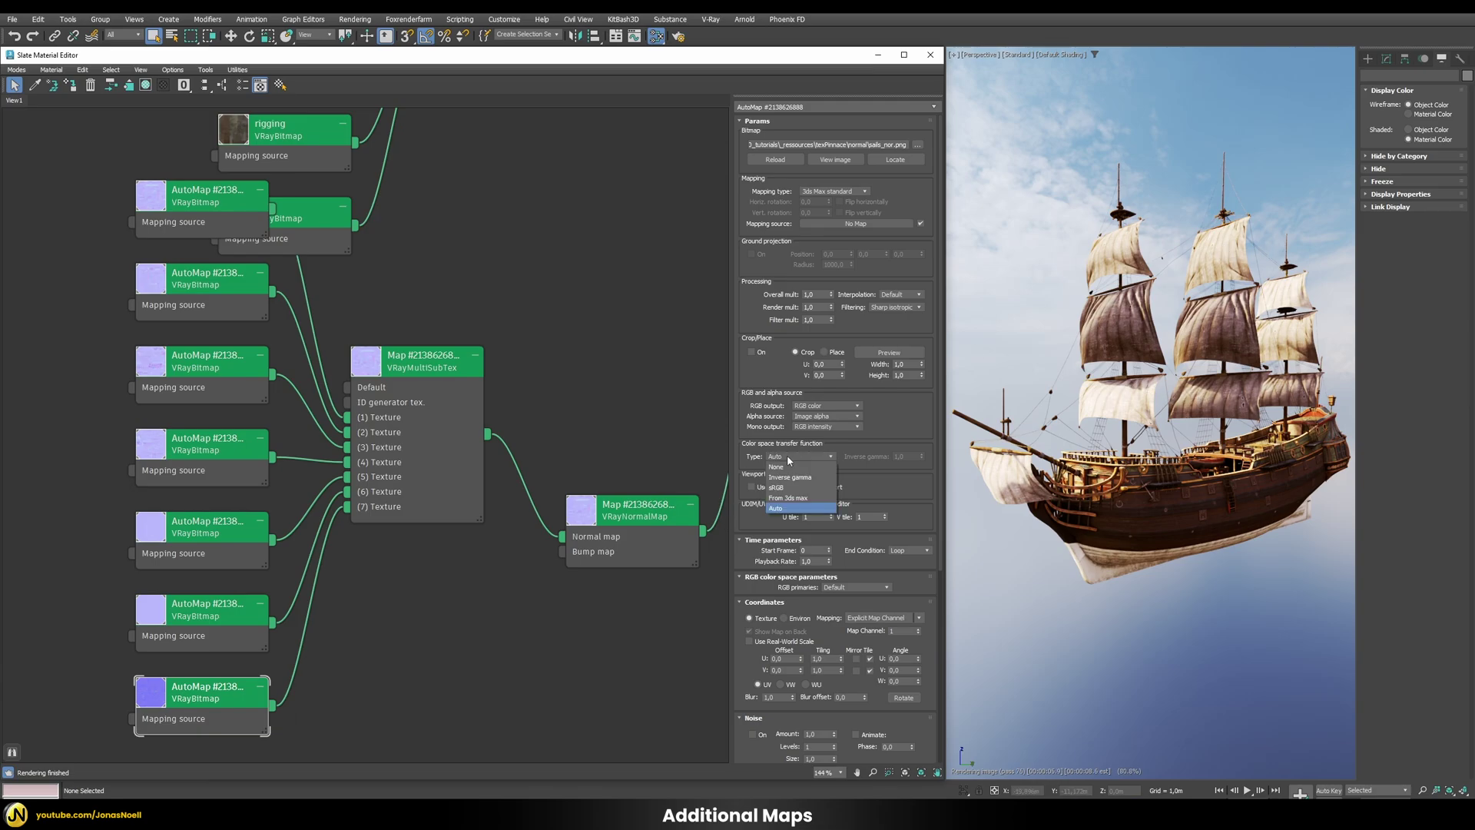
left_click(786, 467)
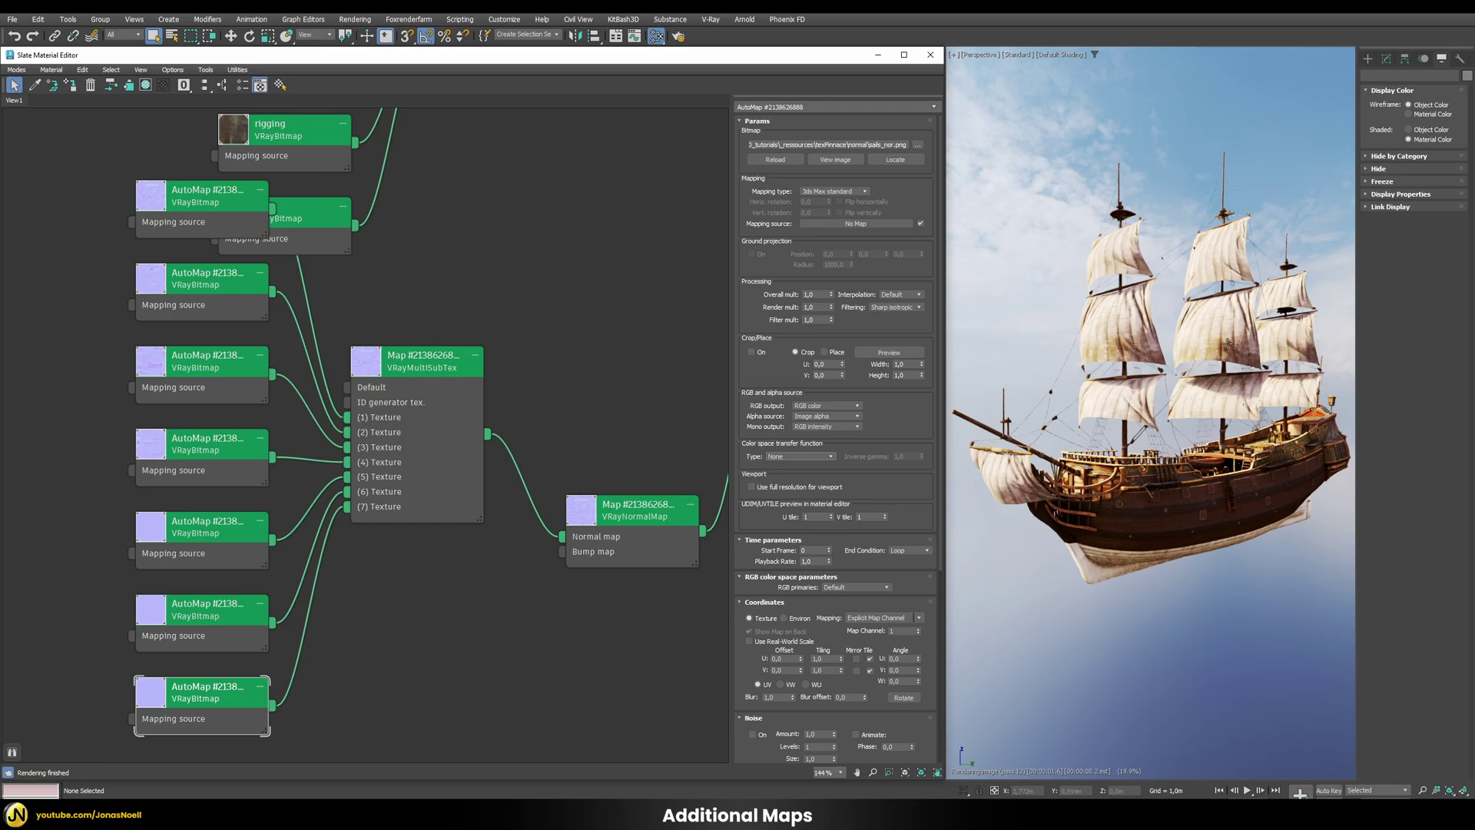
Inspect the sails up close in the rendered viewport and open the parameters of the shd_ship material.
scroll(1227, 343, "up", 5)
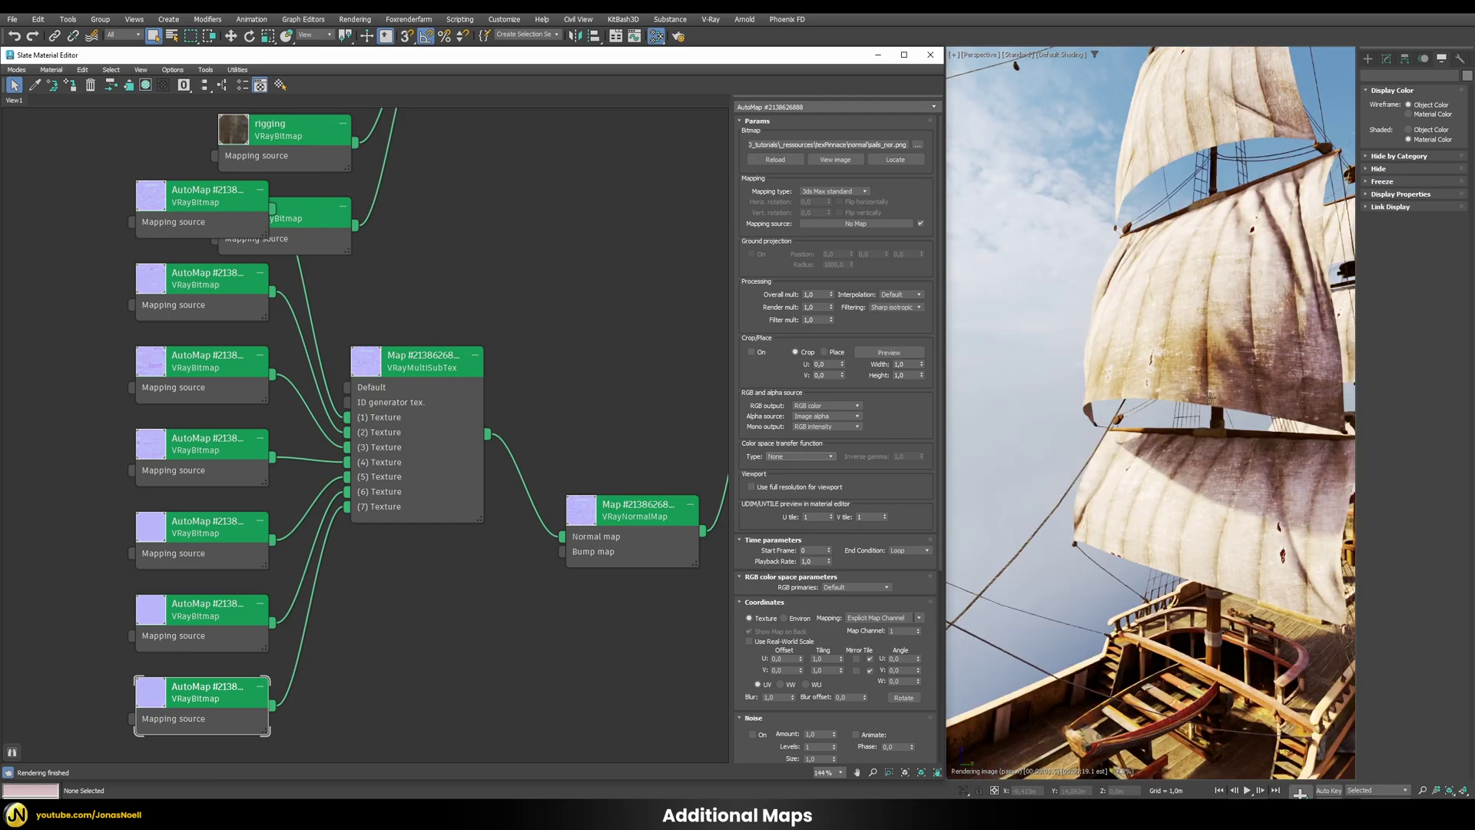
scroll(559, 313, "down", 1)
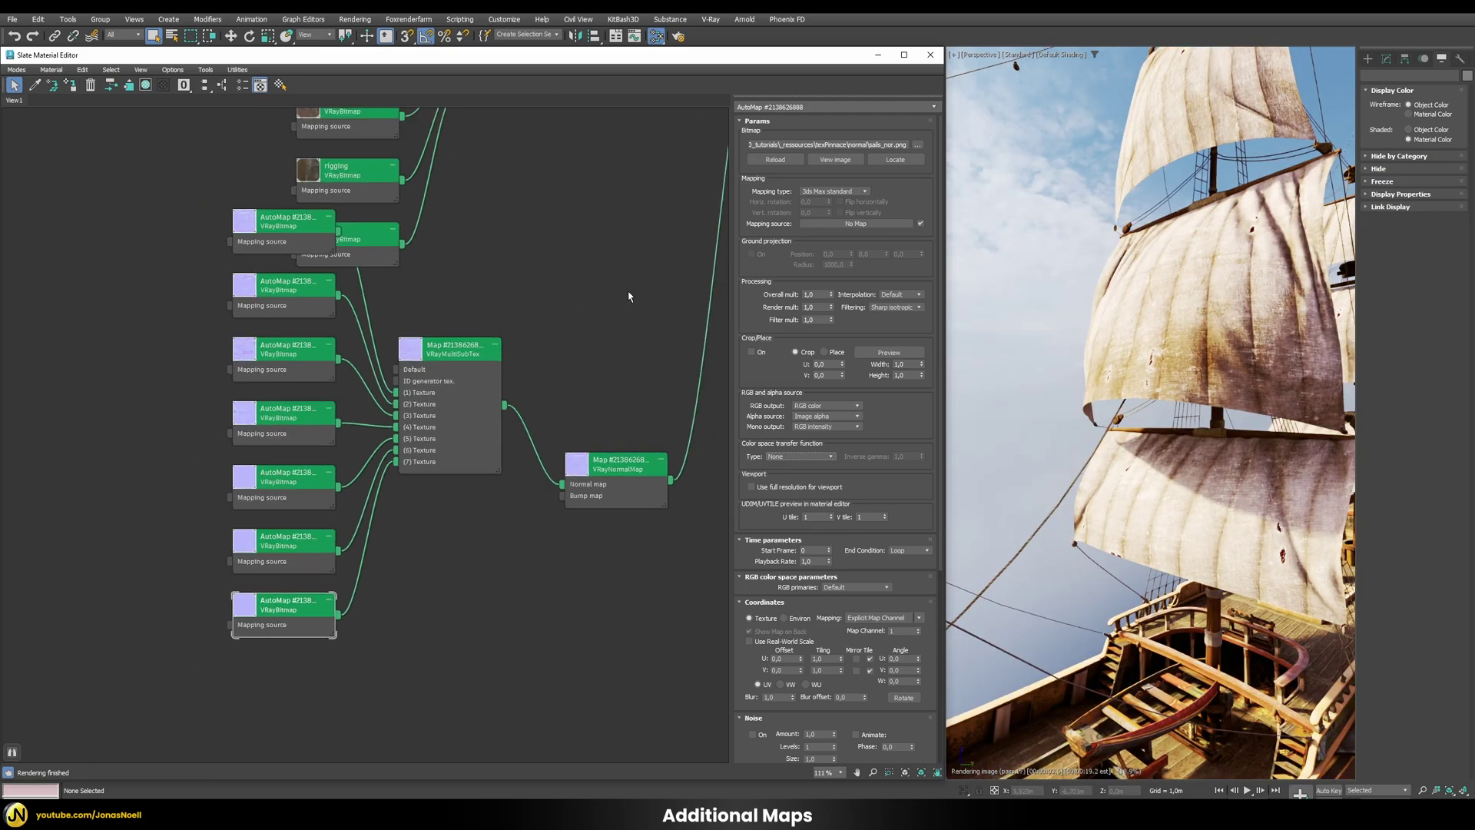
scroll(553, 307, "down", 1)
scroll(471, 510, "down", 1)
scroll(517, 381, "down", 1)
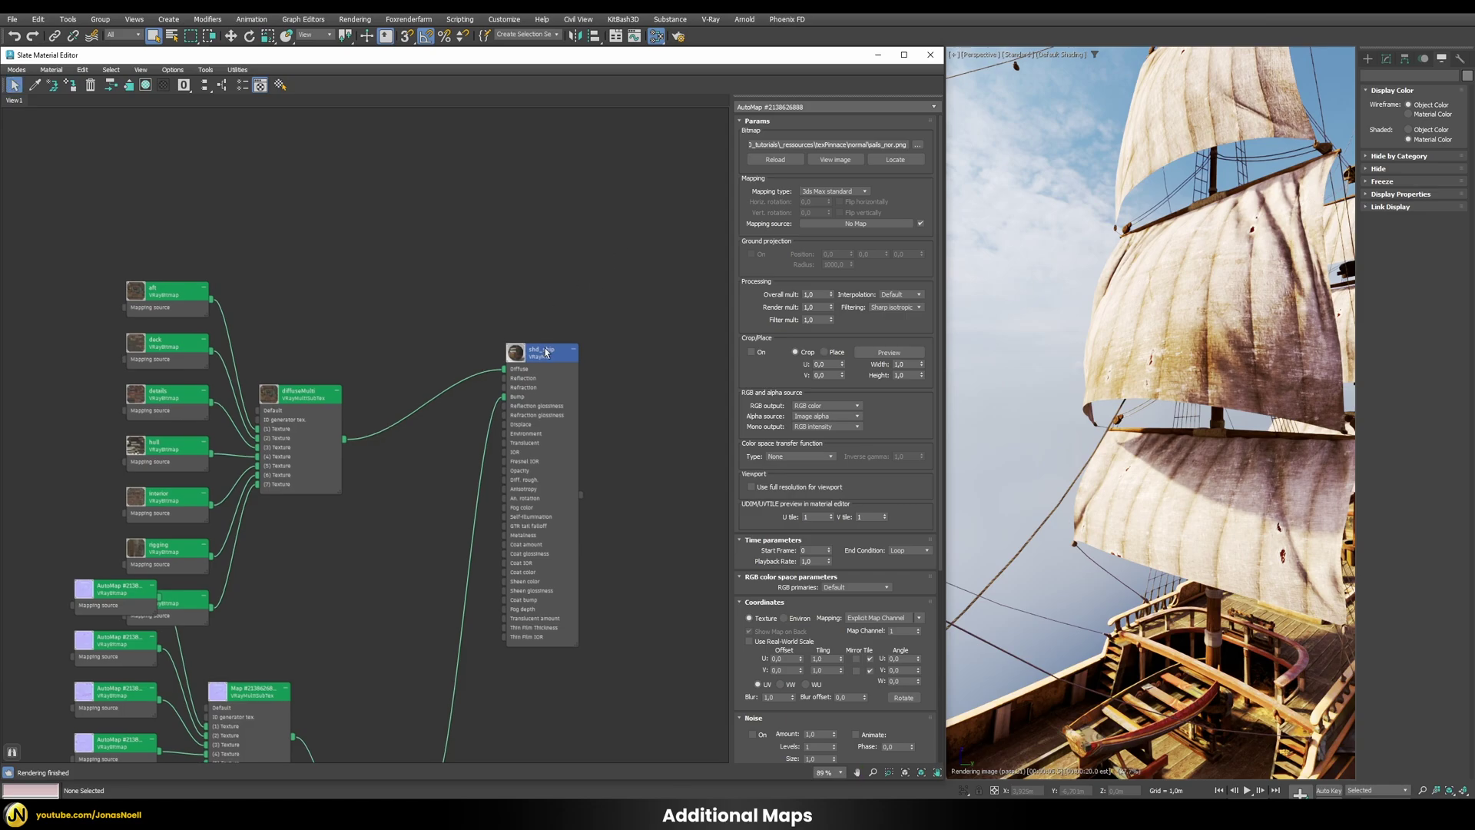
double_click(545, 352)
scroll(615, 354, "down", 1)
middle_click_drag(640, 334, 658, 296)
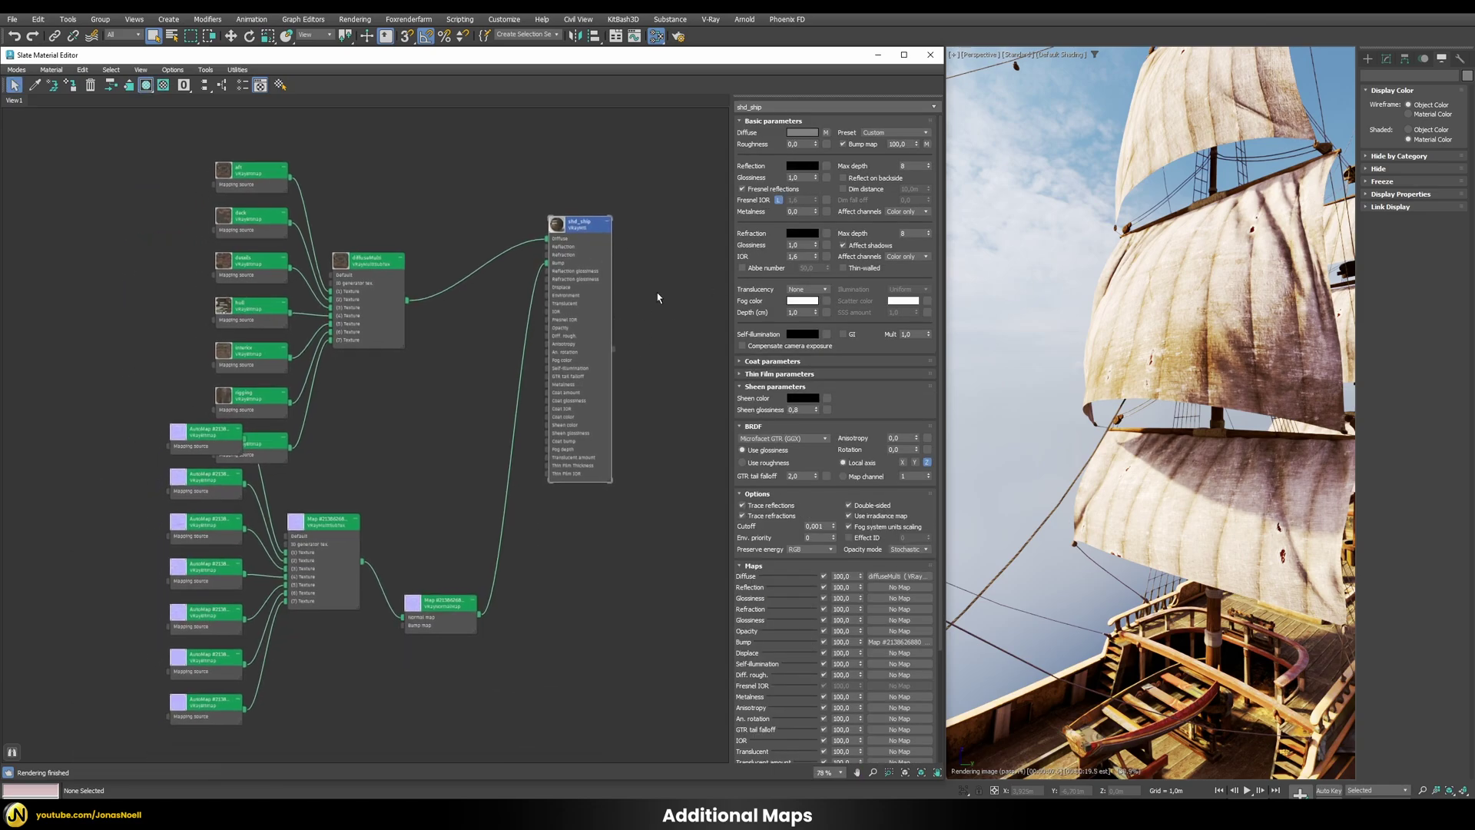
Set the Bump map amount of shd_ship to 500 and inspect the effect on the sails and deck.
left_click(905, 144)
type("500")
key("Return")
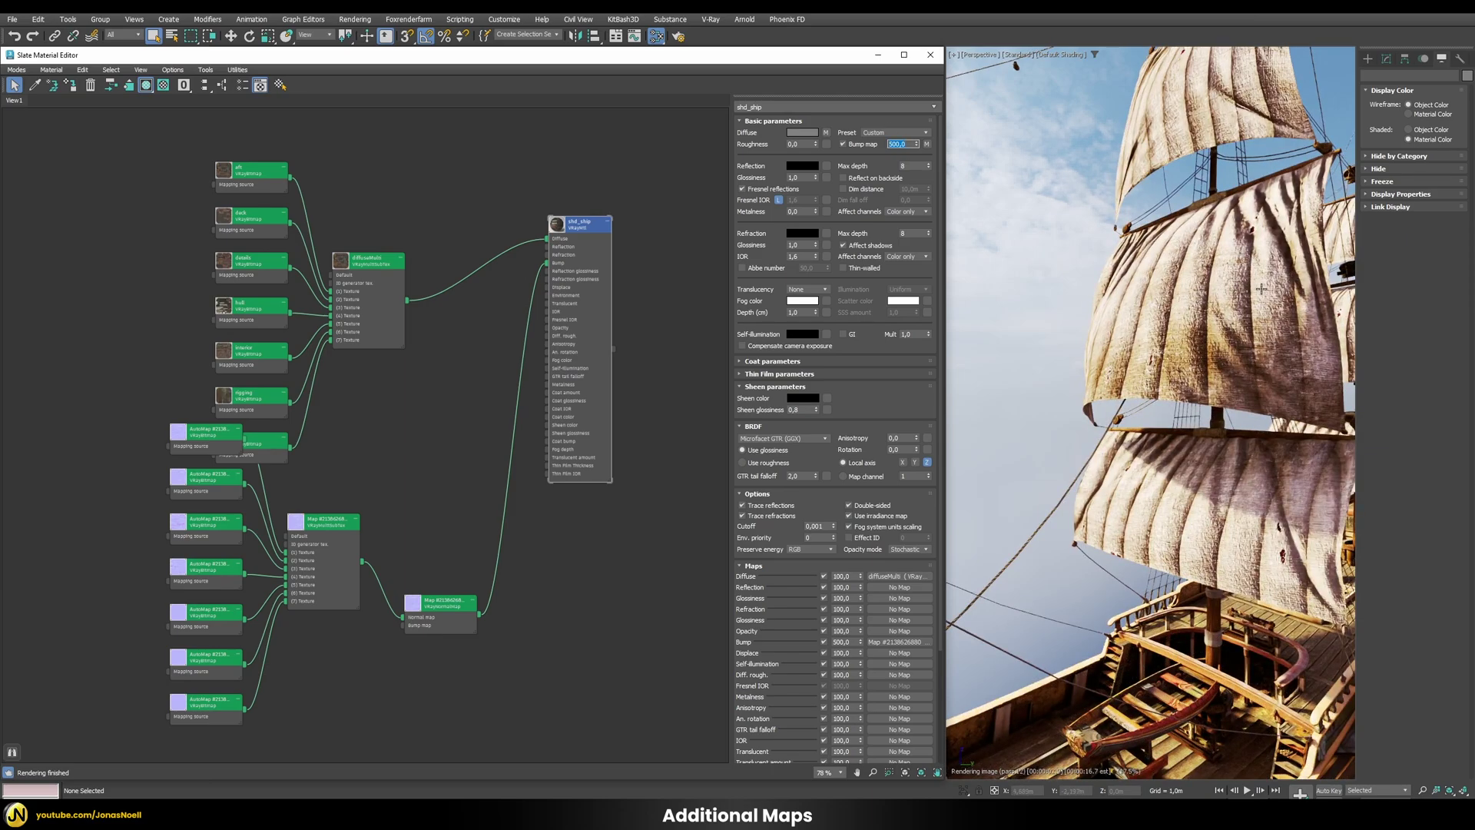
middle_click_drag(1150, 667, 1275, 277, "alt")
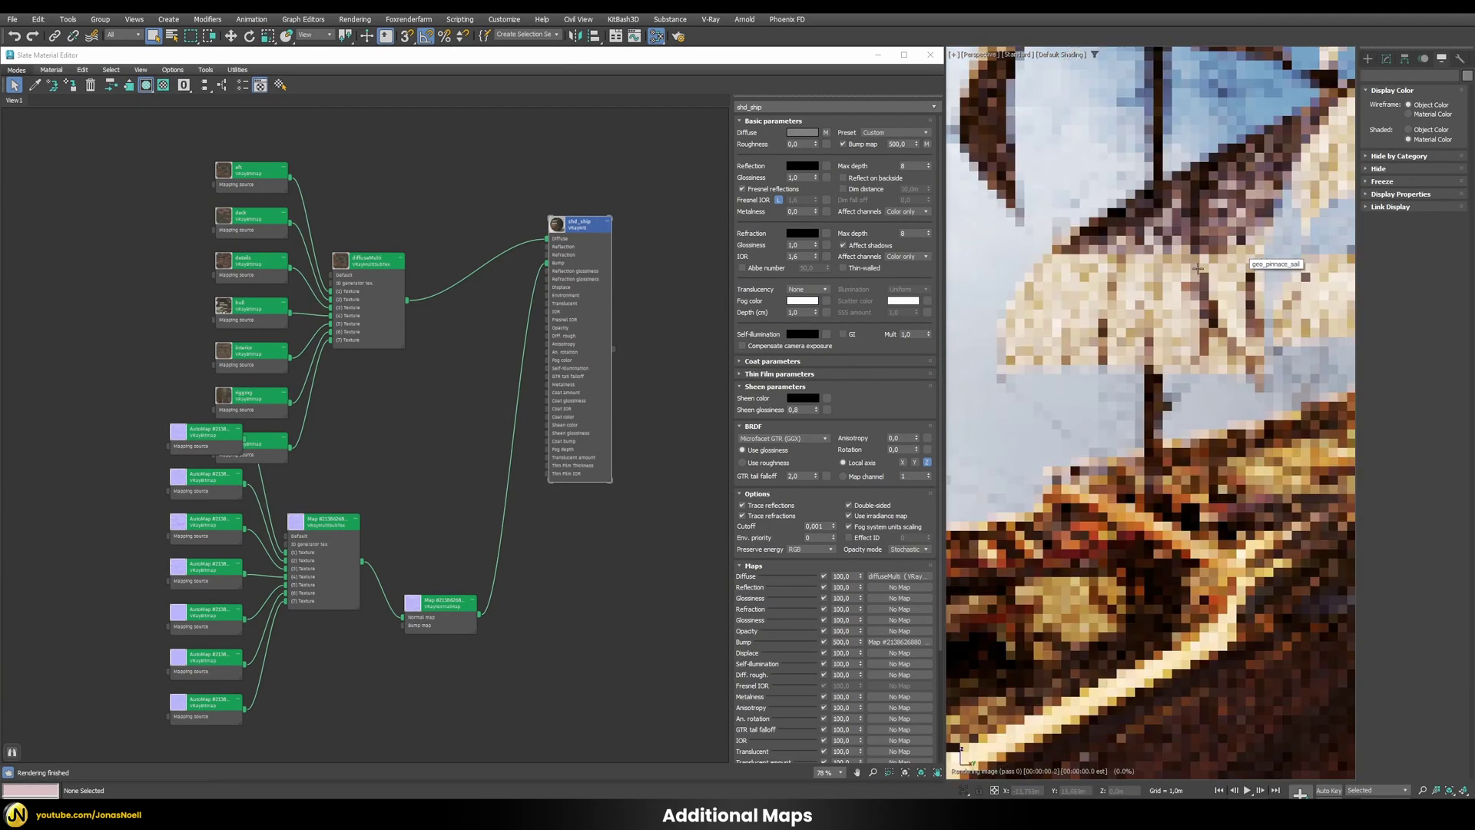
Set the Bump map amount of shd_ship to 150 and bring the whole ship back into view.
double_click(897, 143)
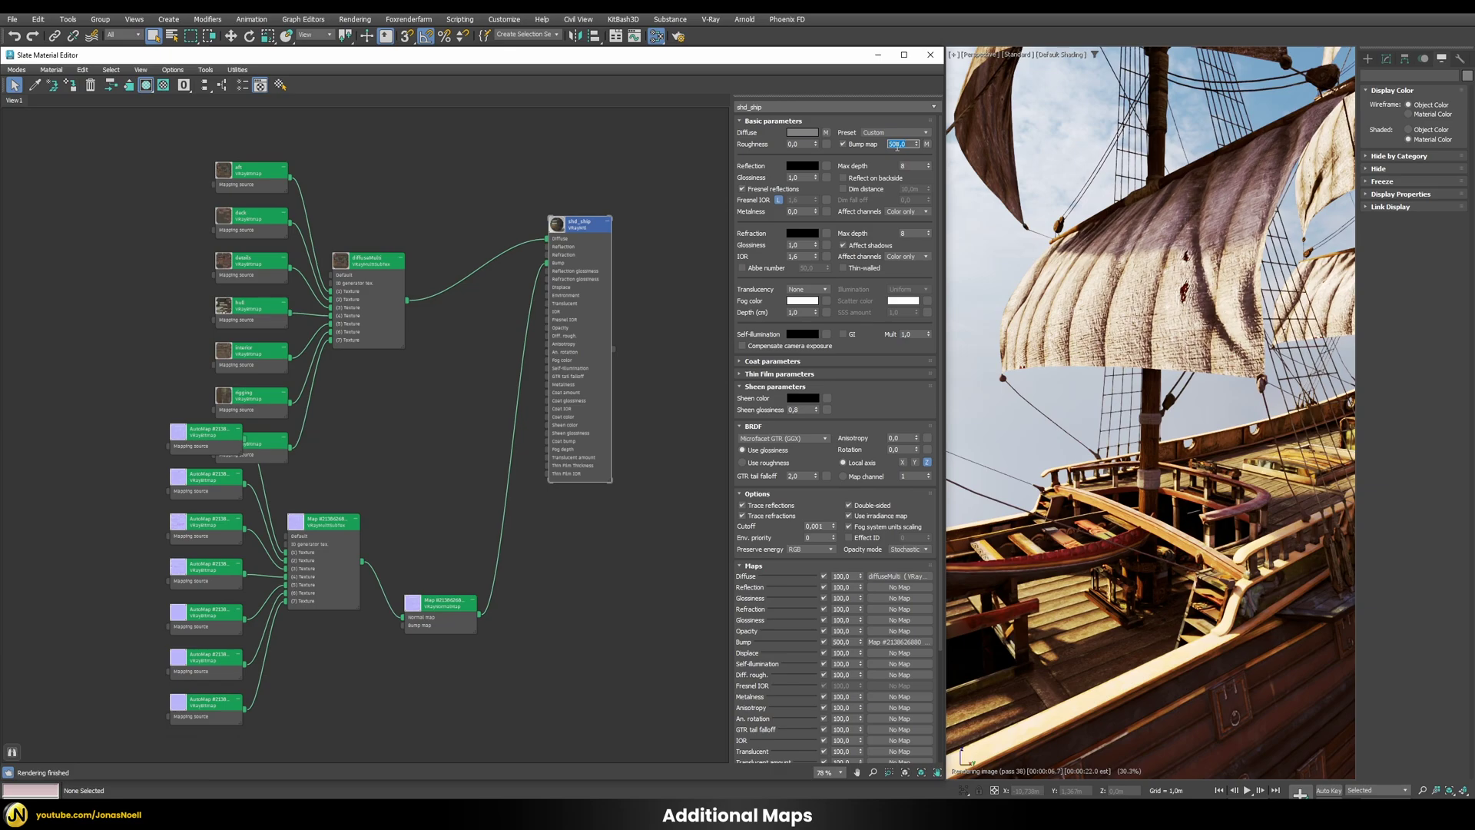
type("150")
key("Return")
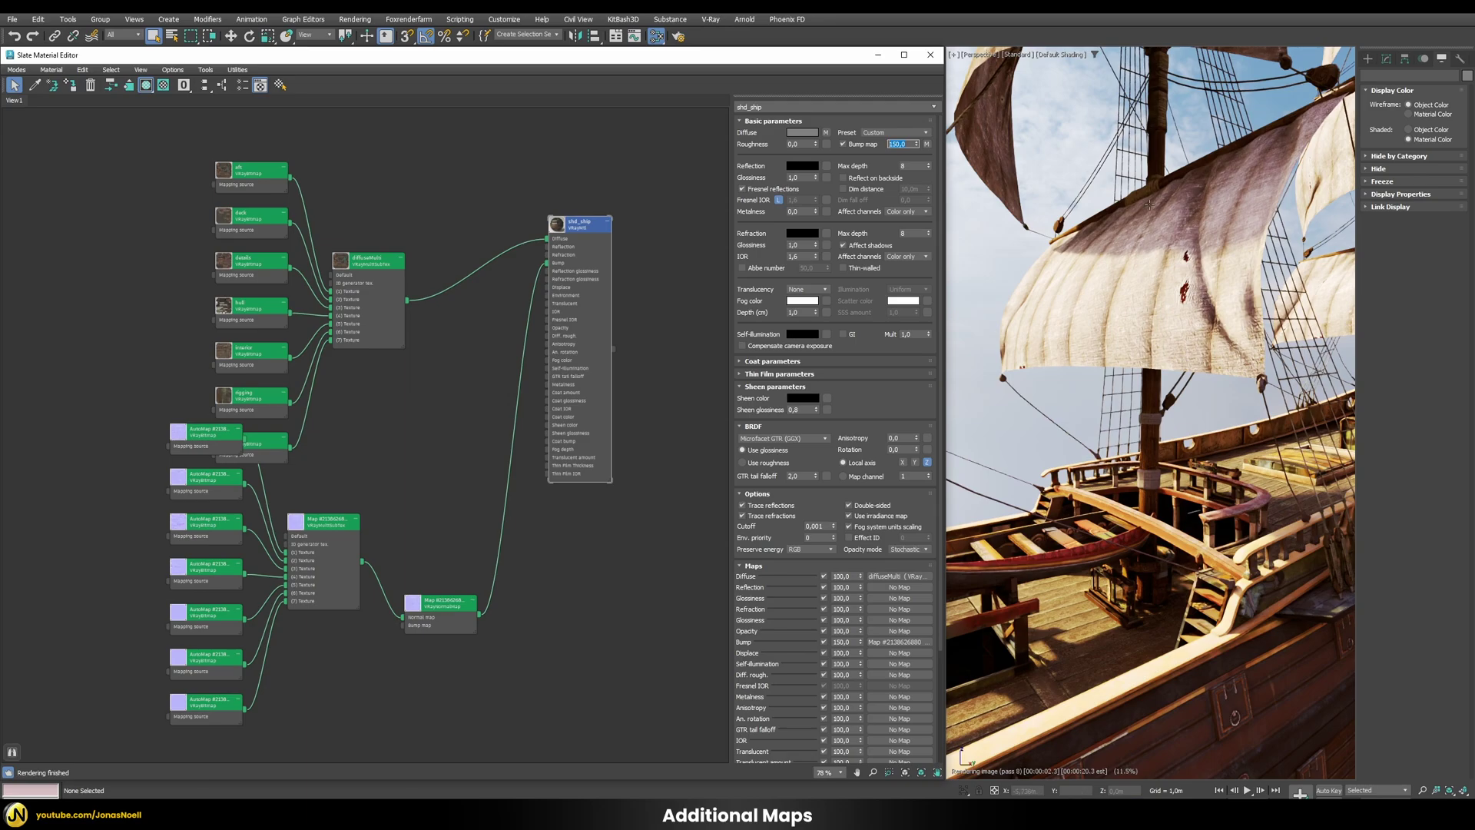
scroll(1067, 391, "down", 10)
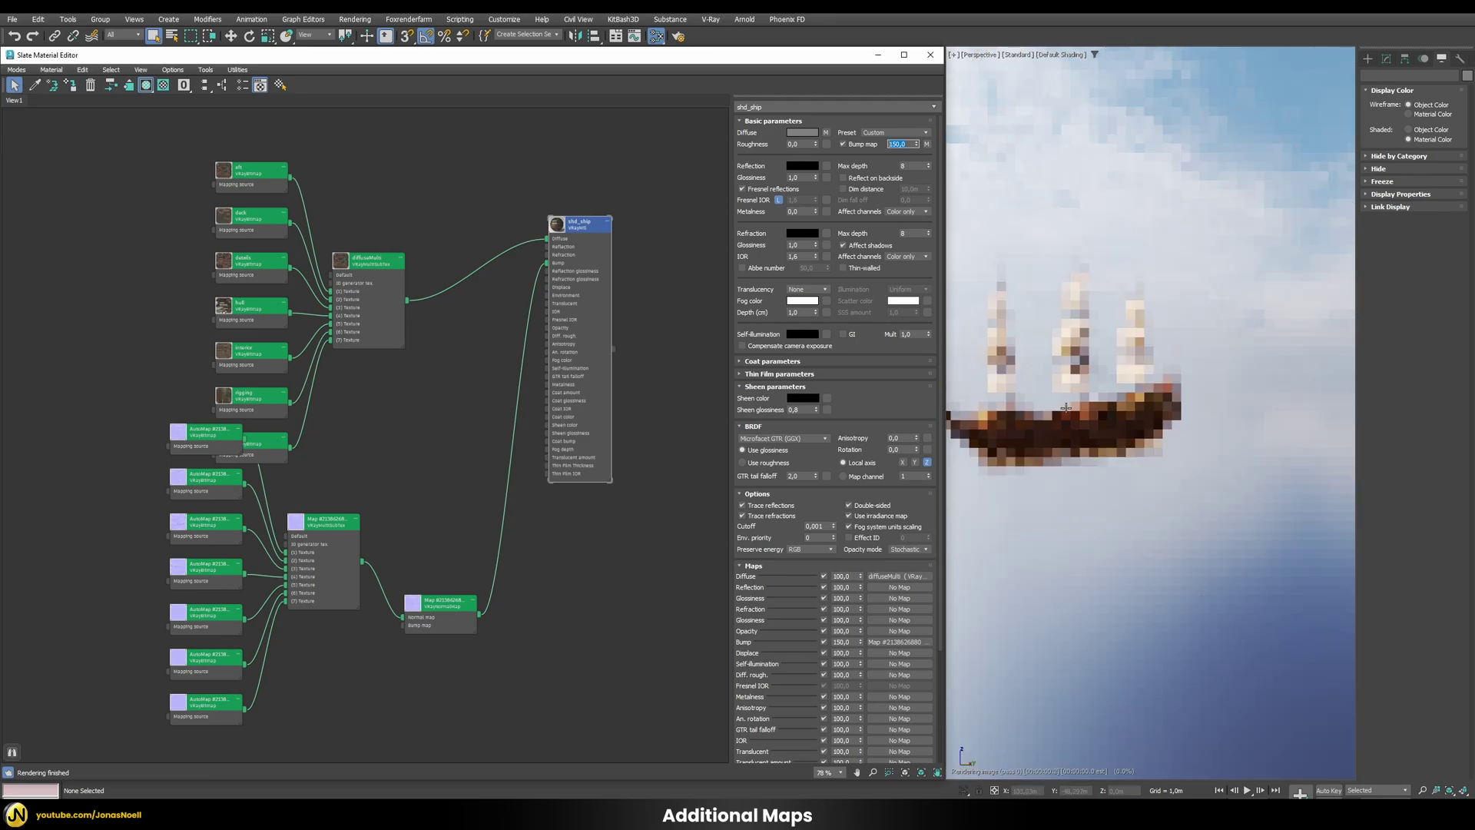
middle_click_drag(1073, 413, 1129, 459)
scroll(1129, 459, "up", 8)
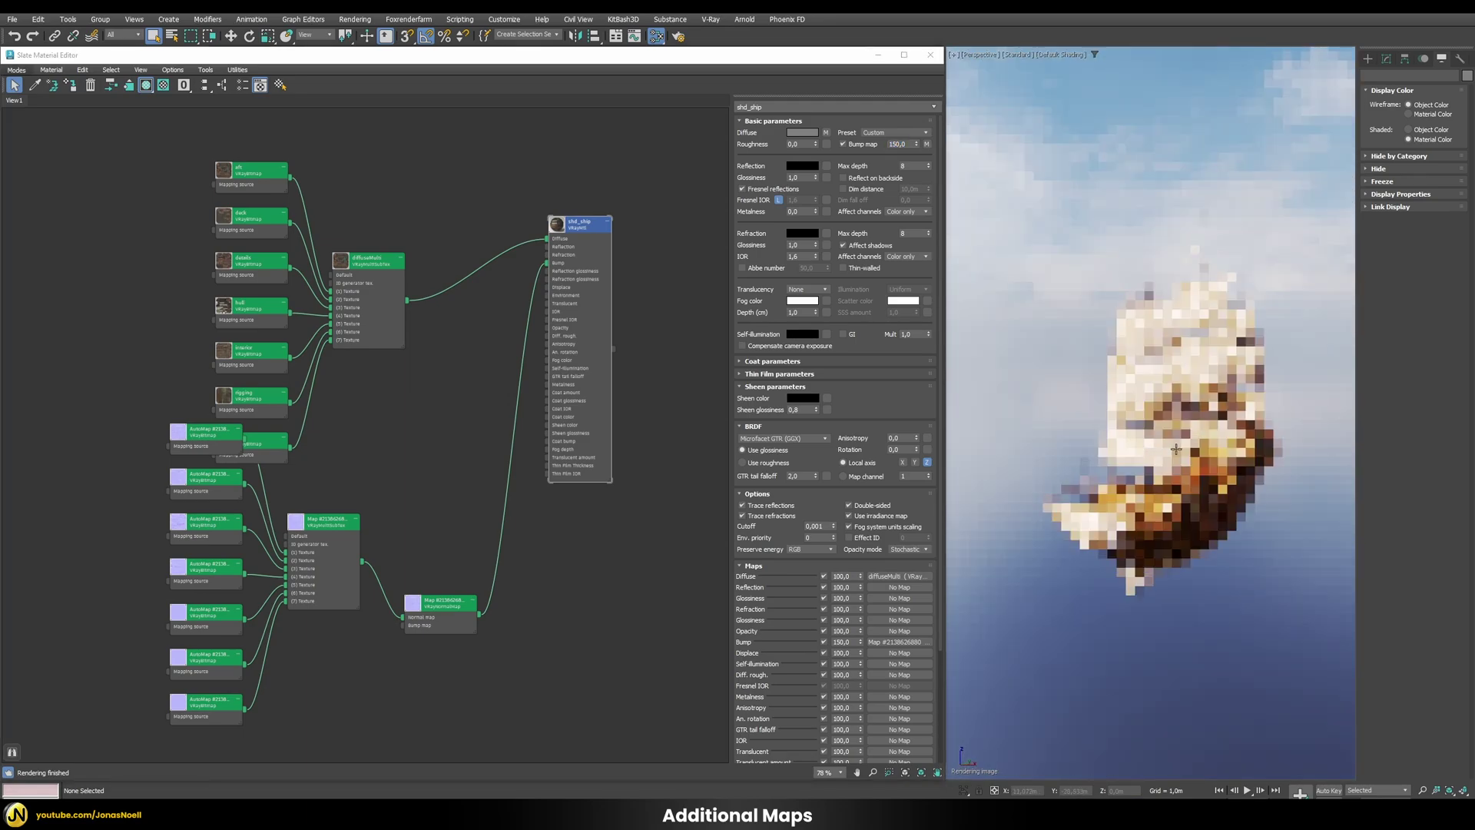
scroll(1195, 457, "down", 2)
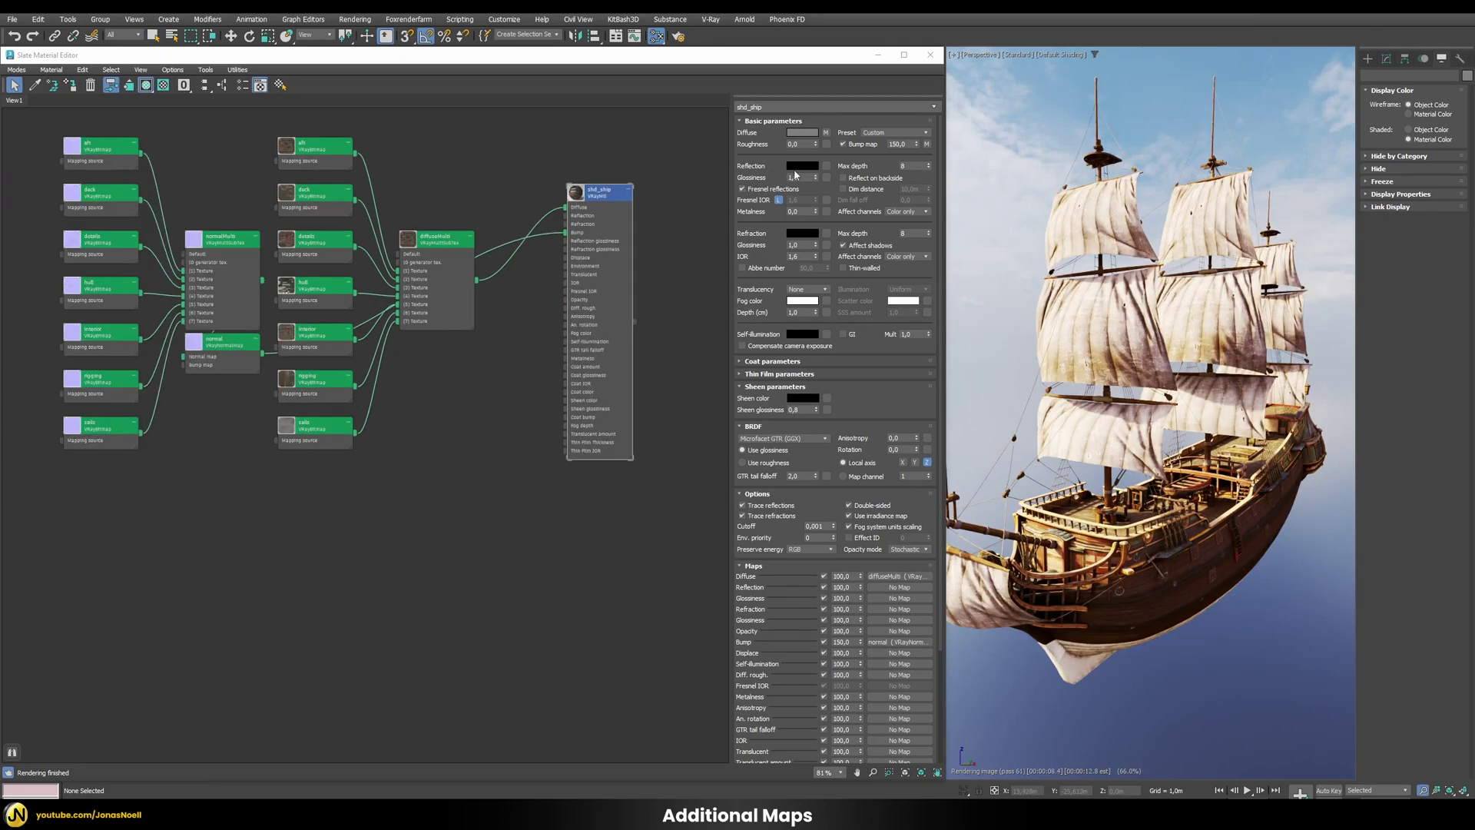
Set the Reflection color of shd_ship to pure white and switch its BRDF to Use roughness.
left_click(799, 167)
left_click_drag(318, 227, 342, 224)
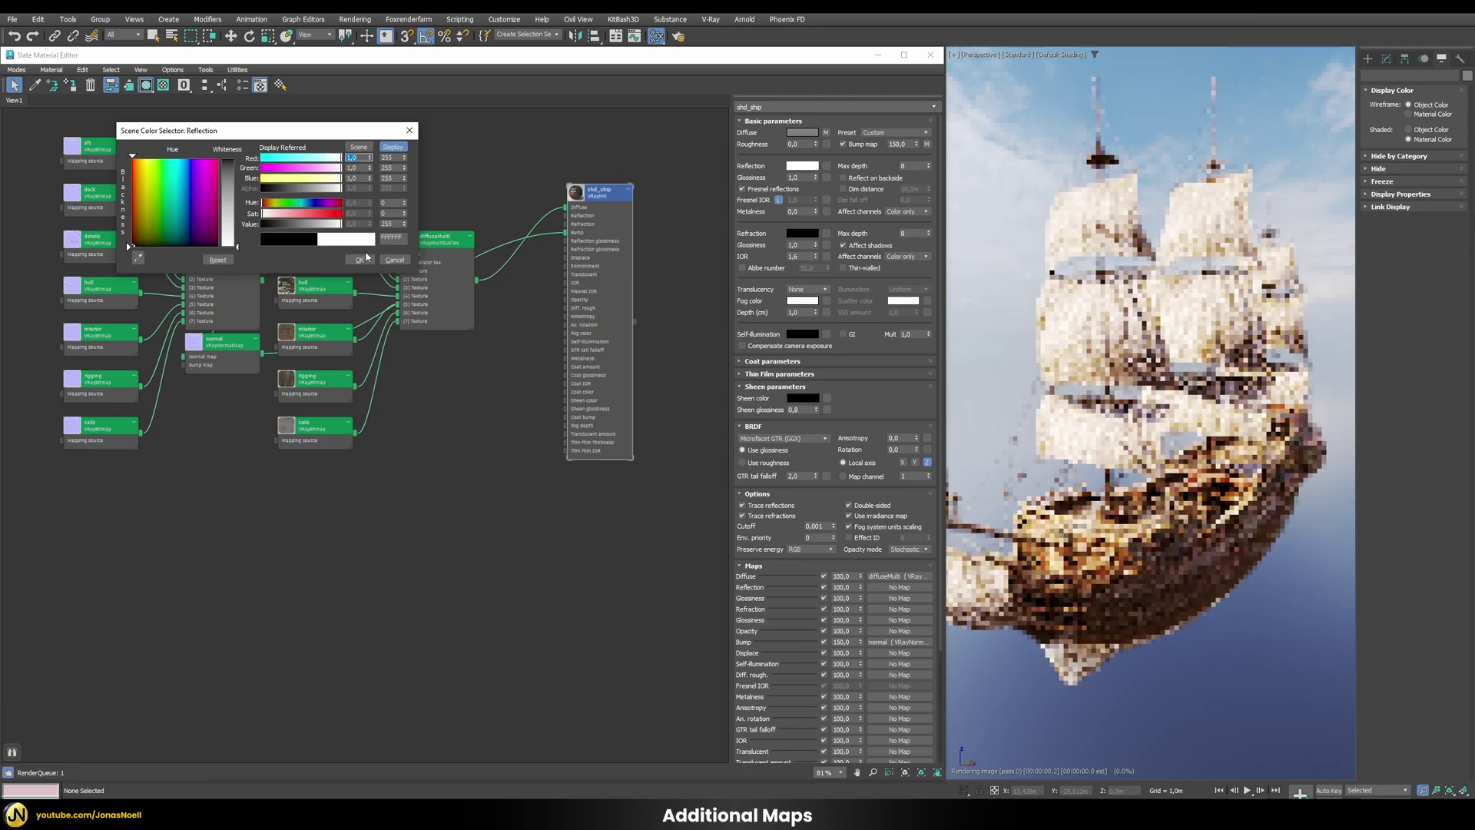
left_click(360, 259)
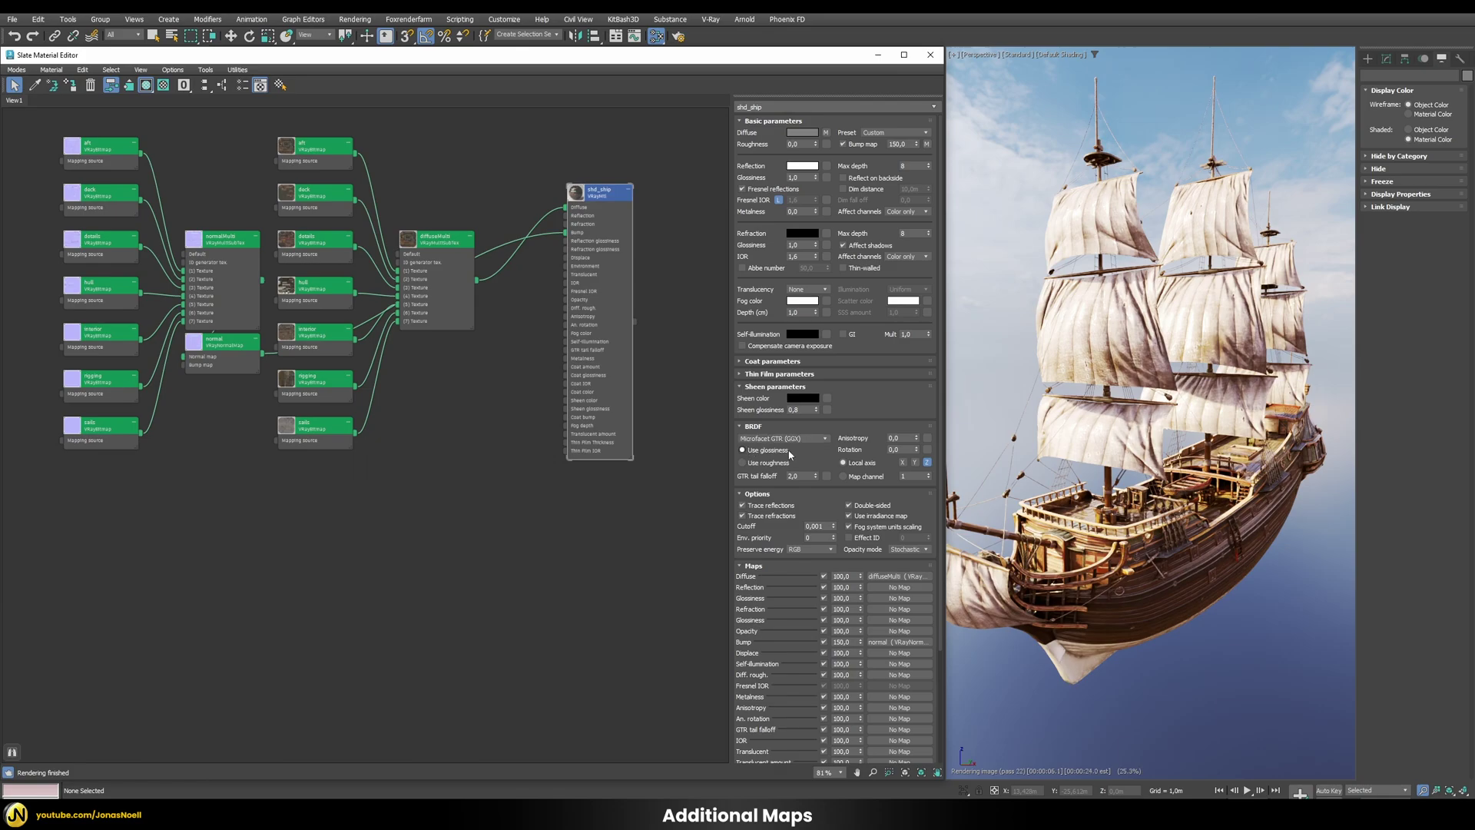
left_click(745, 463)
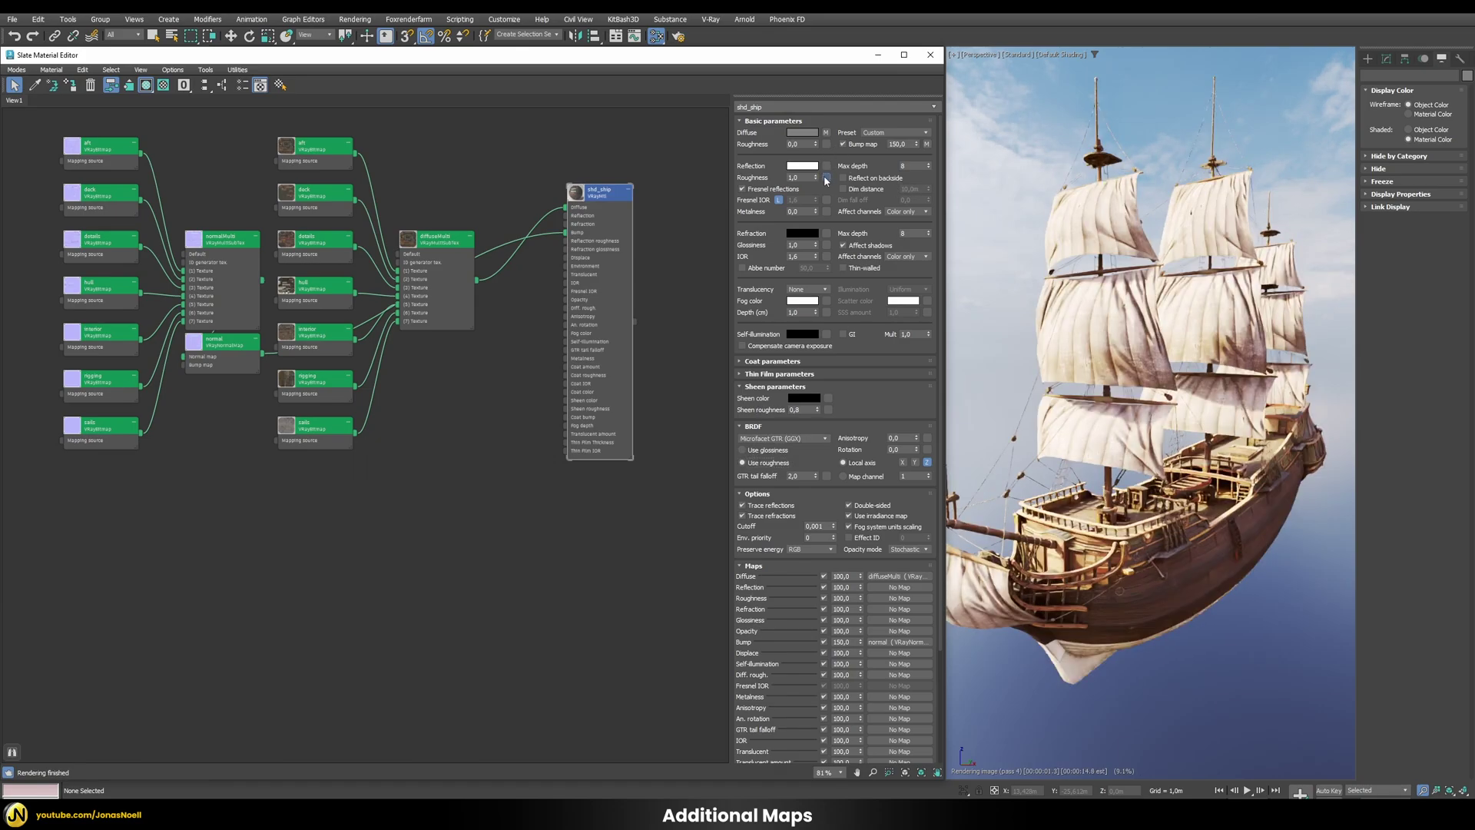
Assign a VRayMultiSubTex map to the Reflection roughness of shd_ship, place its node below the diffuse bitmaps and open its parameters.
left_click(827, 178)
type("vray")
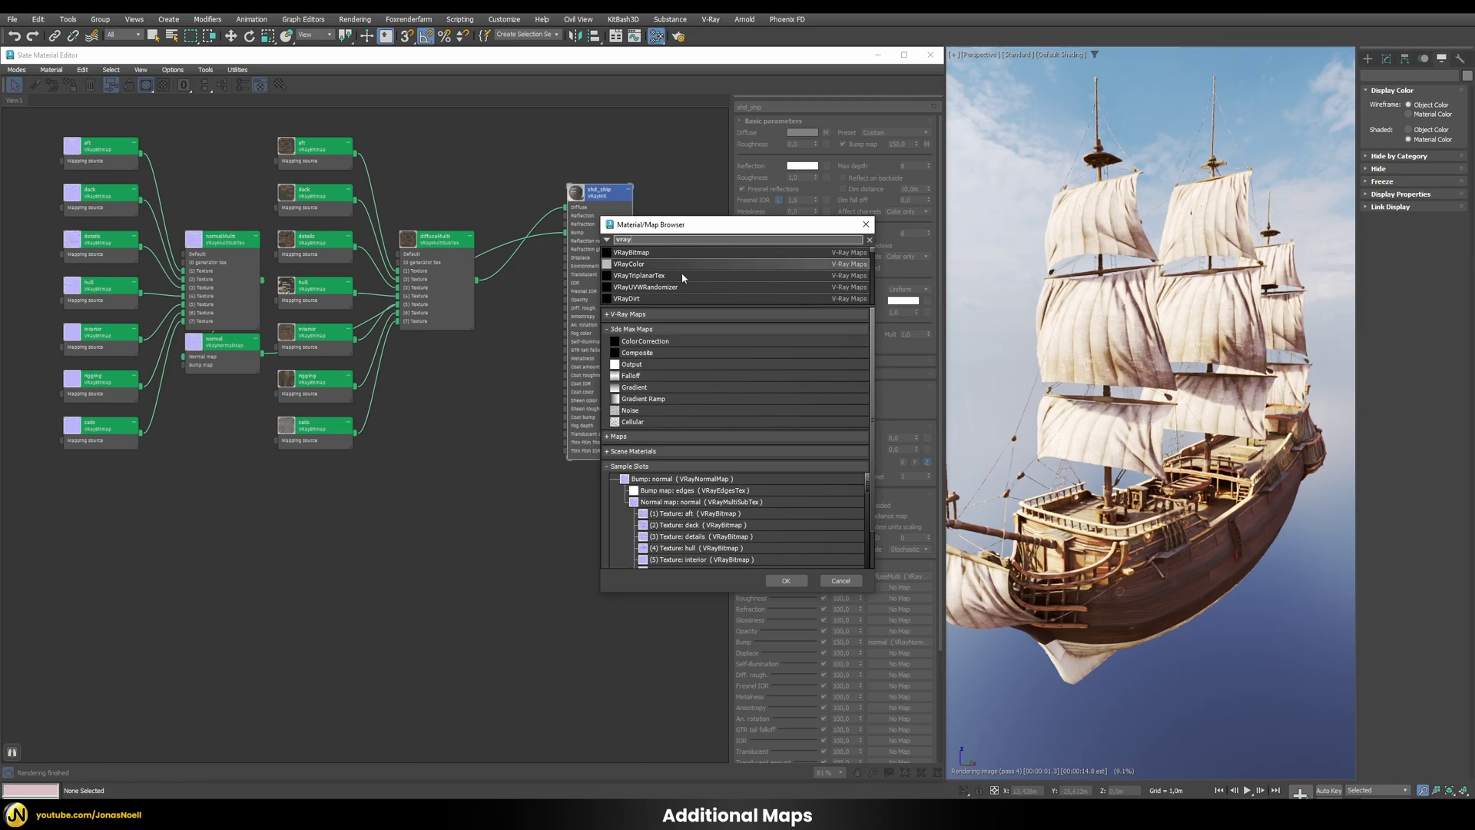
type("mu")
double_click(645, 252)
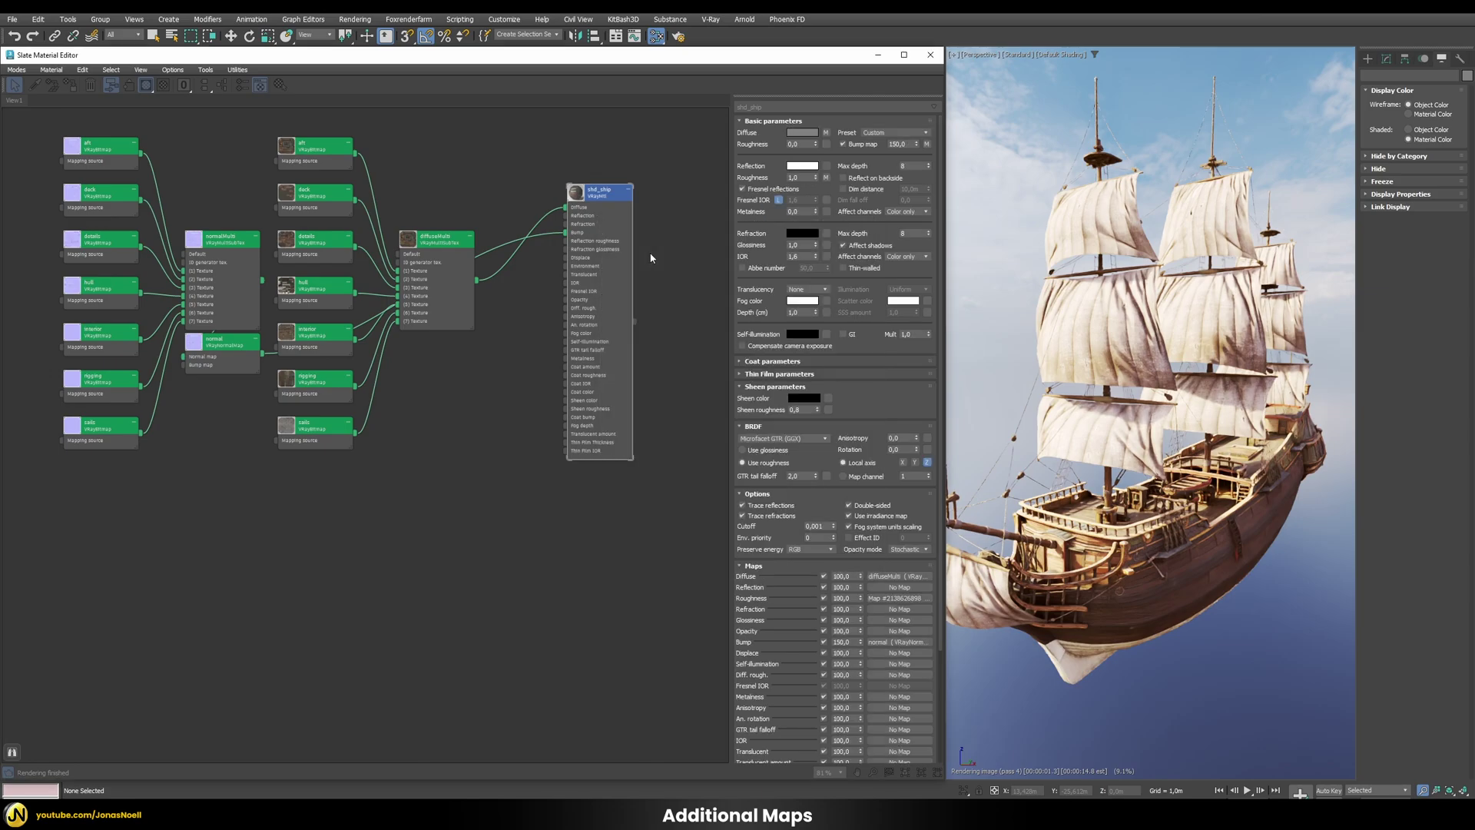
left_click_drag(469, 150, 312, 525)
double_click(311, 524)
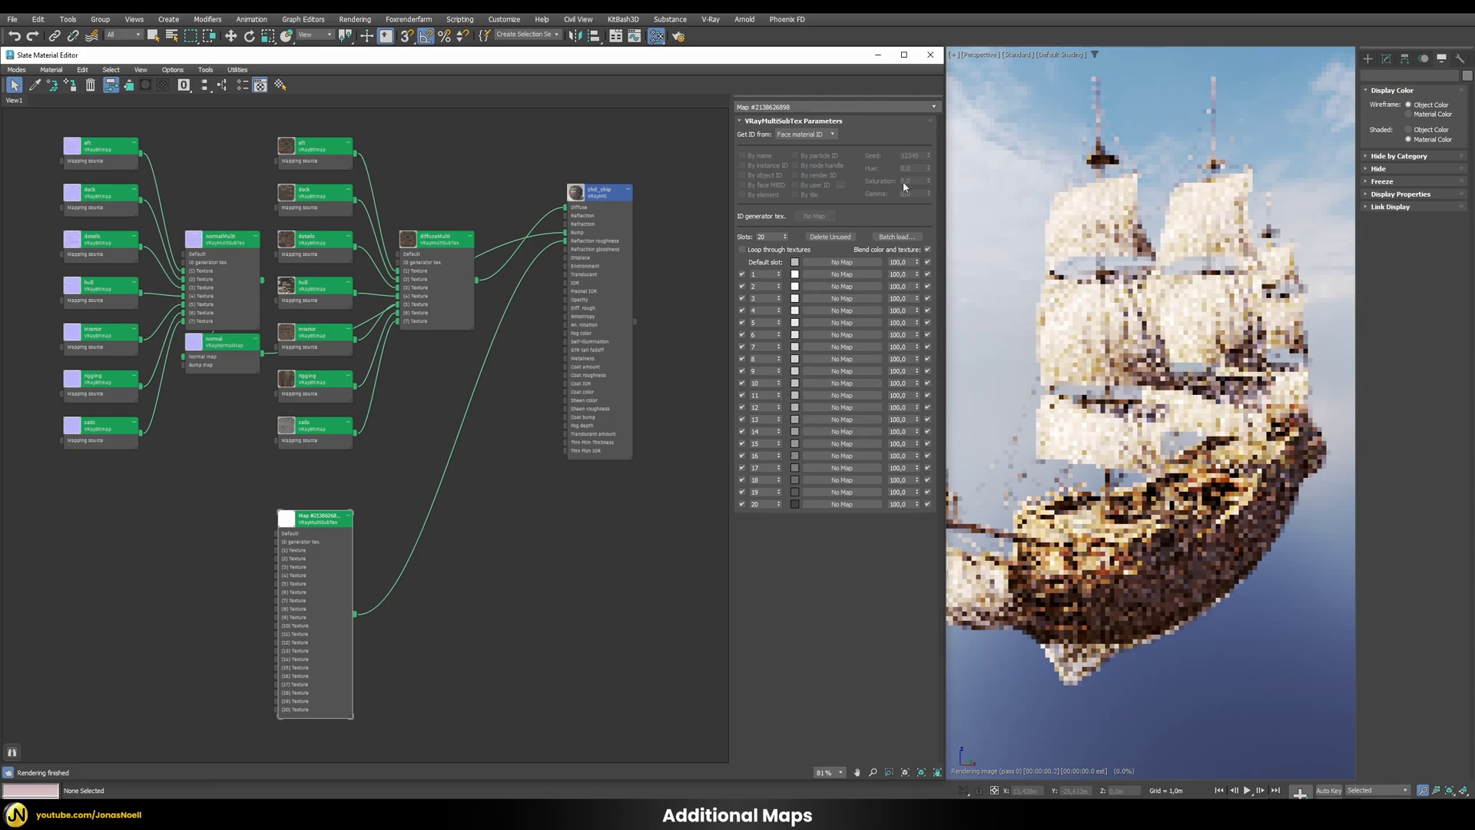
Batch load the seven images from aft_rough.png to sails_rough.png in texPinnace/roughness into the roughness VRayMultiSubTex.
left_click(897, 237)
left_click(866, 169)
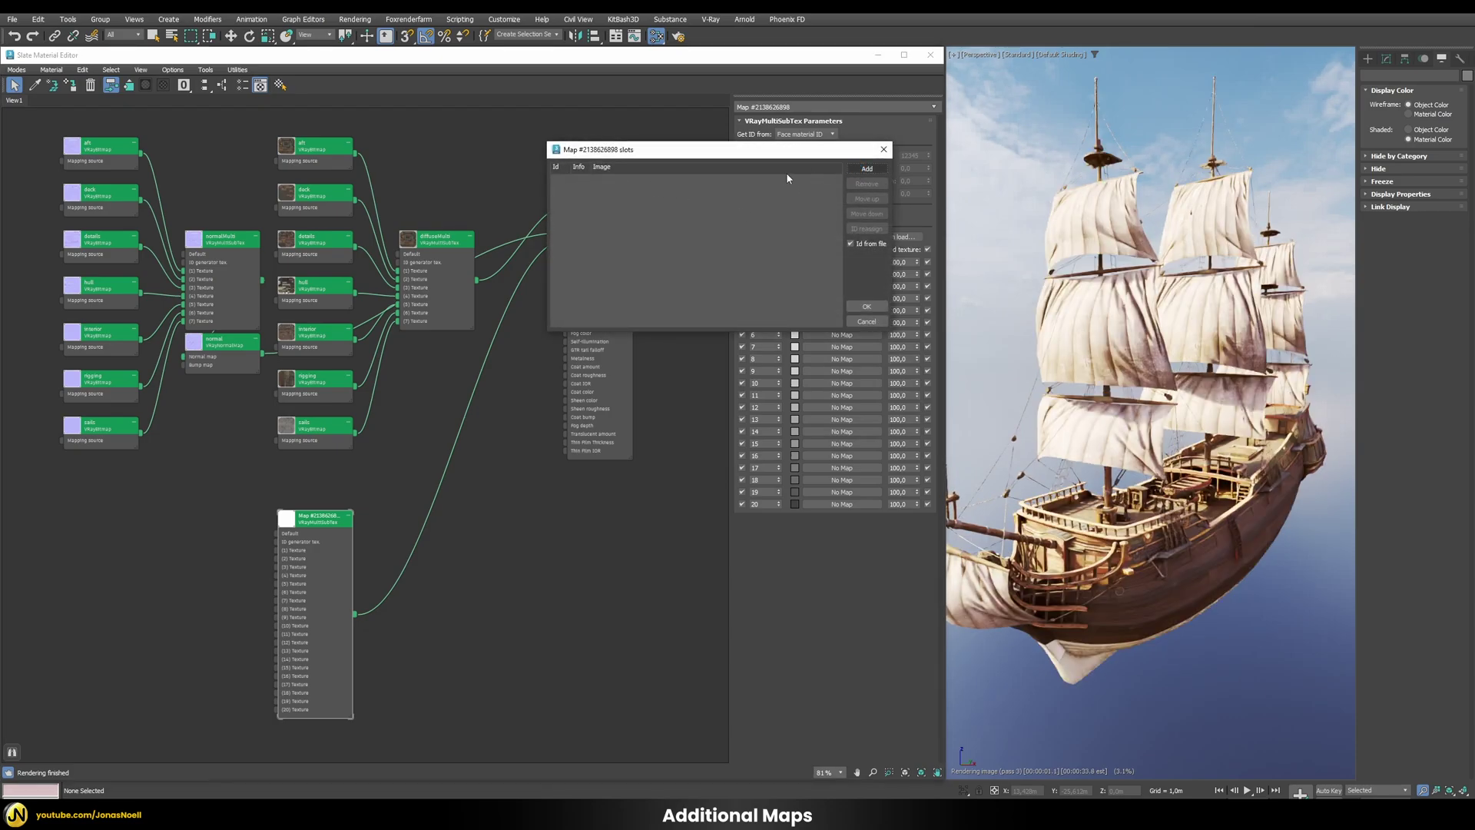
left_click(141, 97)
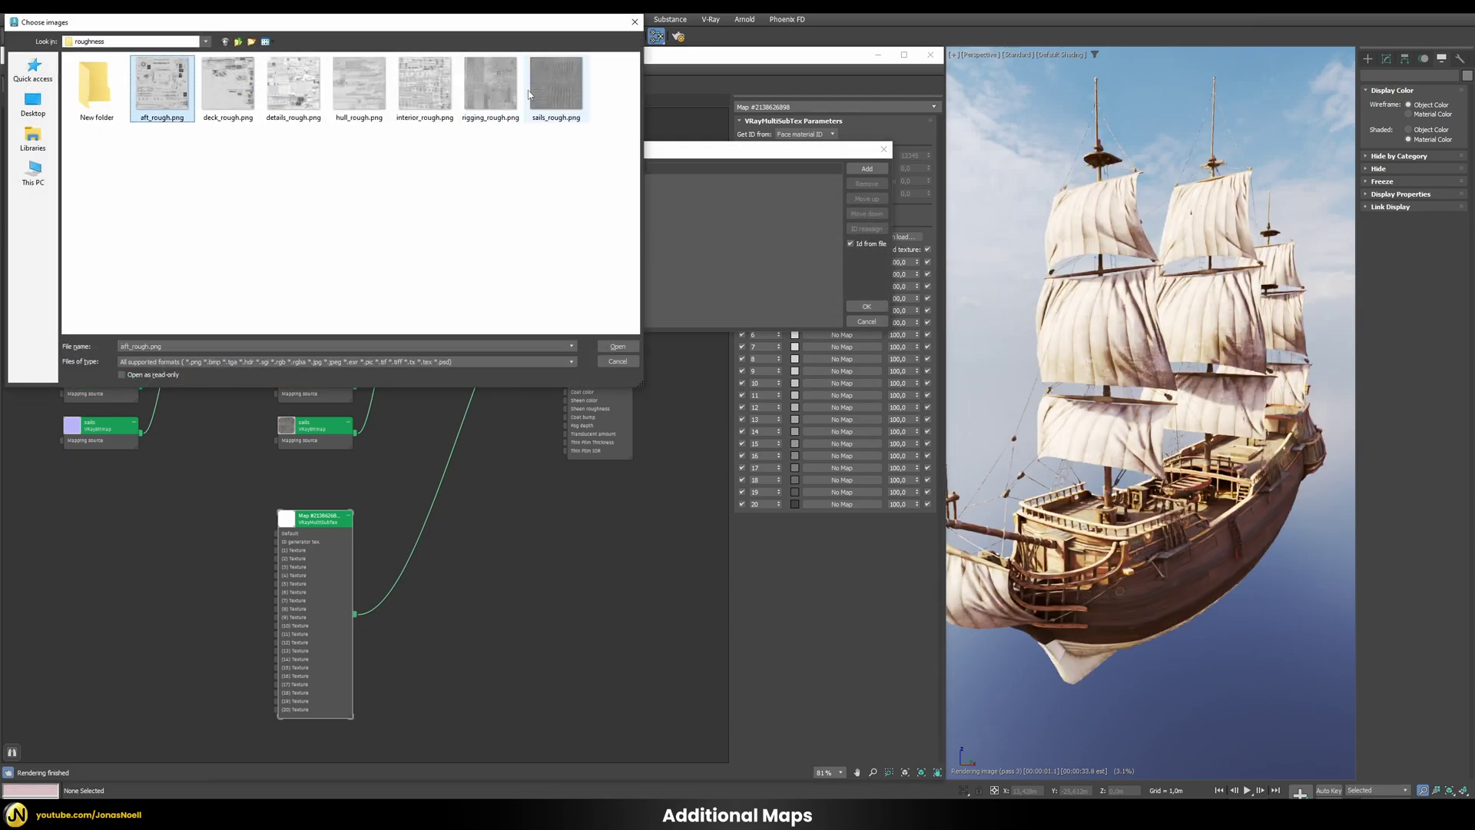
left_click(557, 86, "shift")
left_click(618, 347)
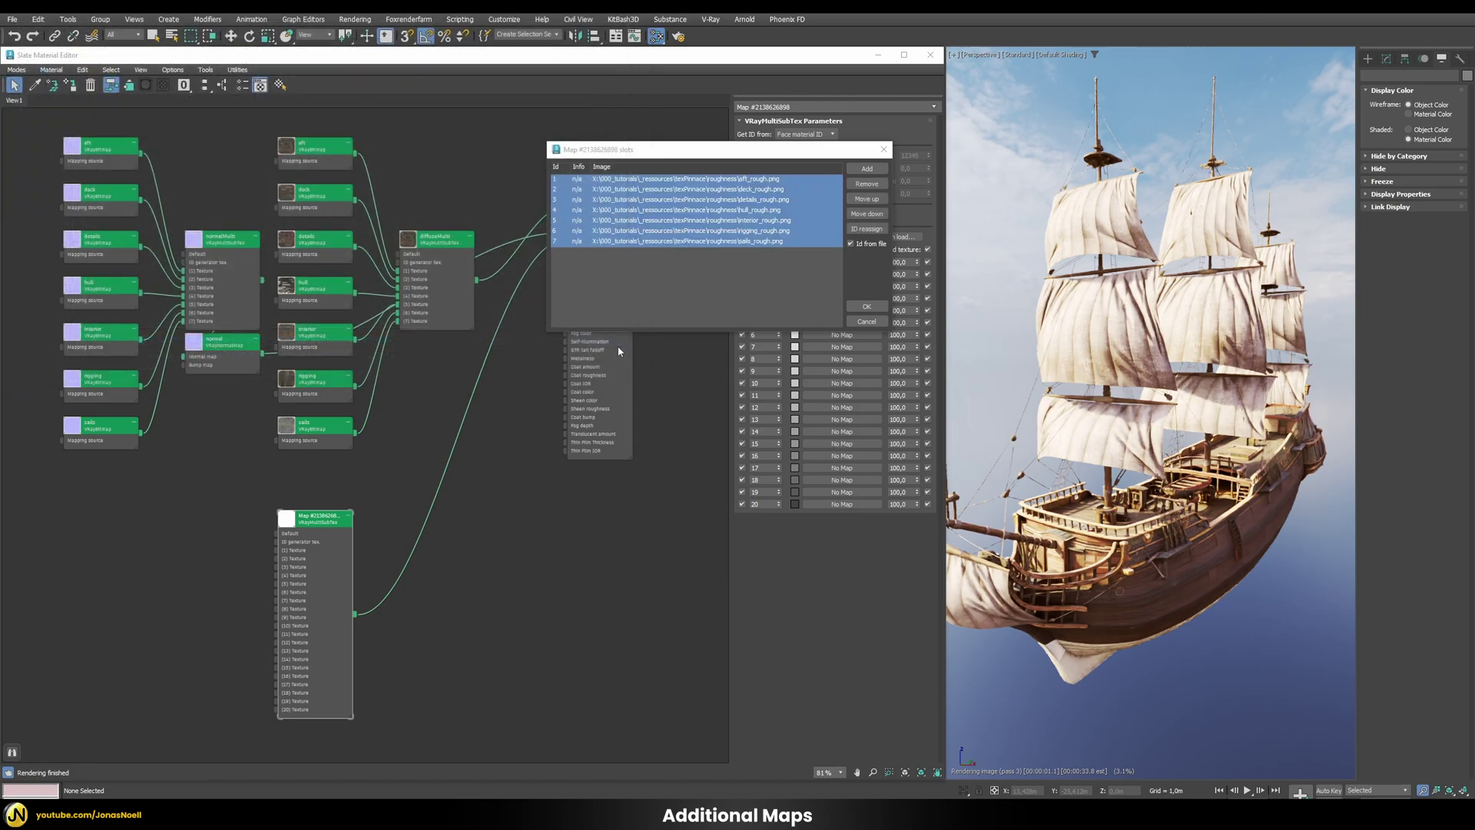
left_click(868, 305)
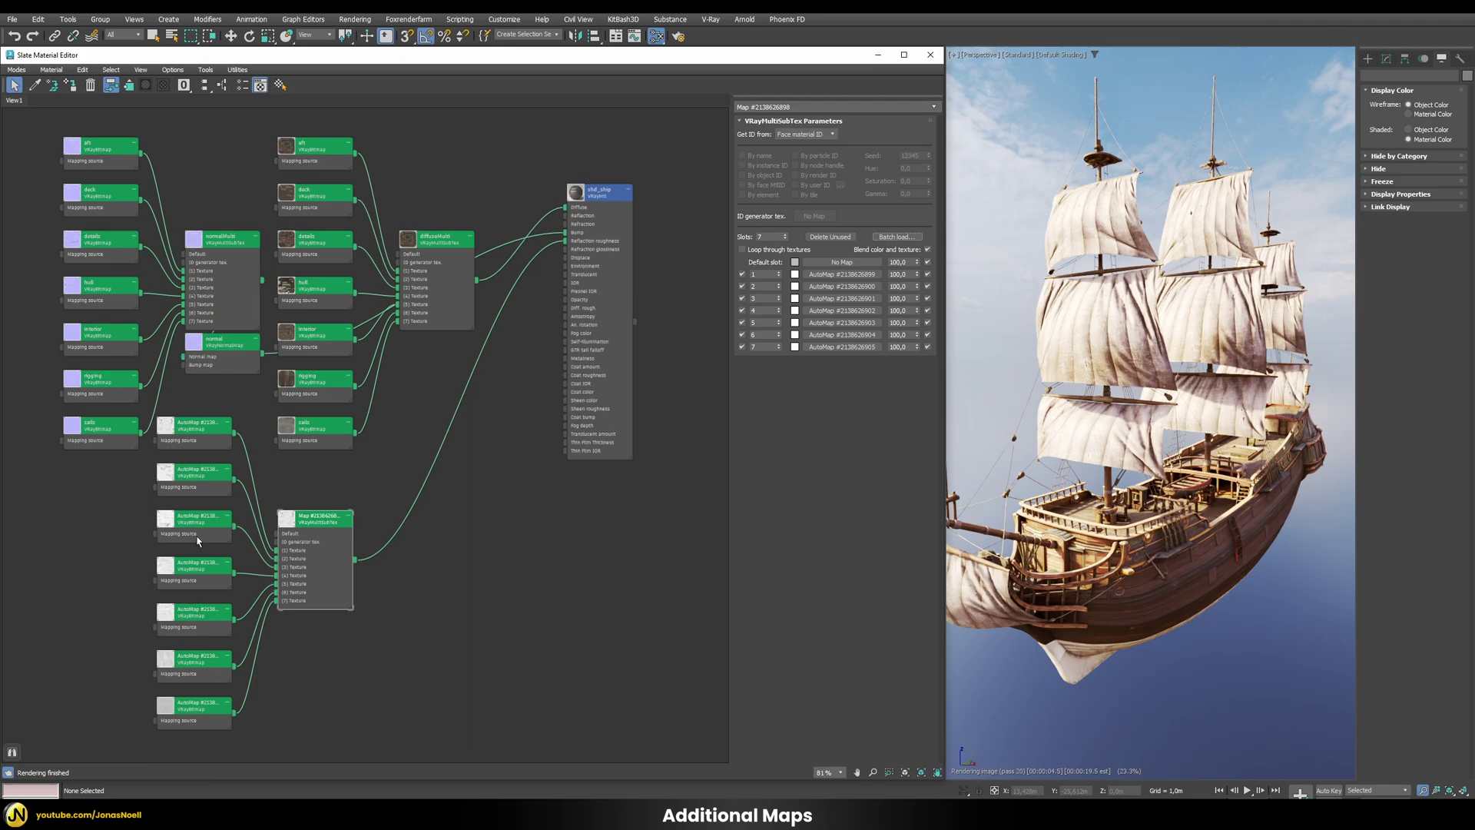
Set the color space transfer function to None on the aft, deck and details roughness bitmaps.
double_click(187, 430)
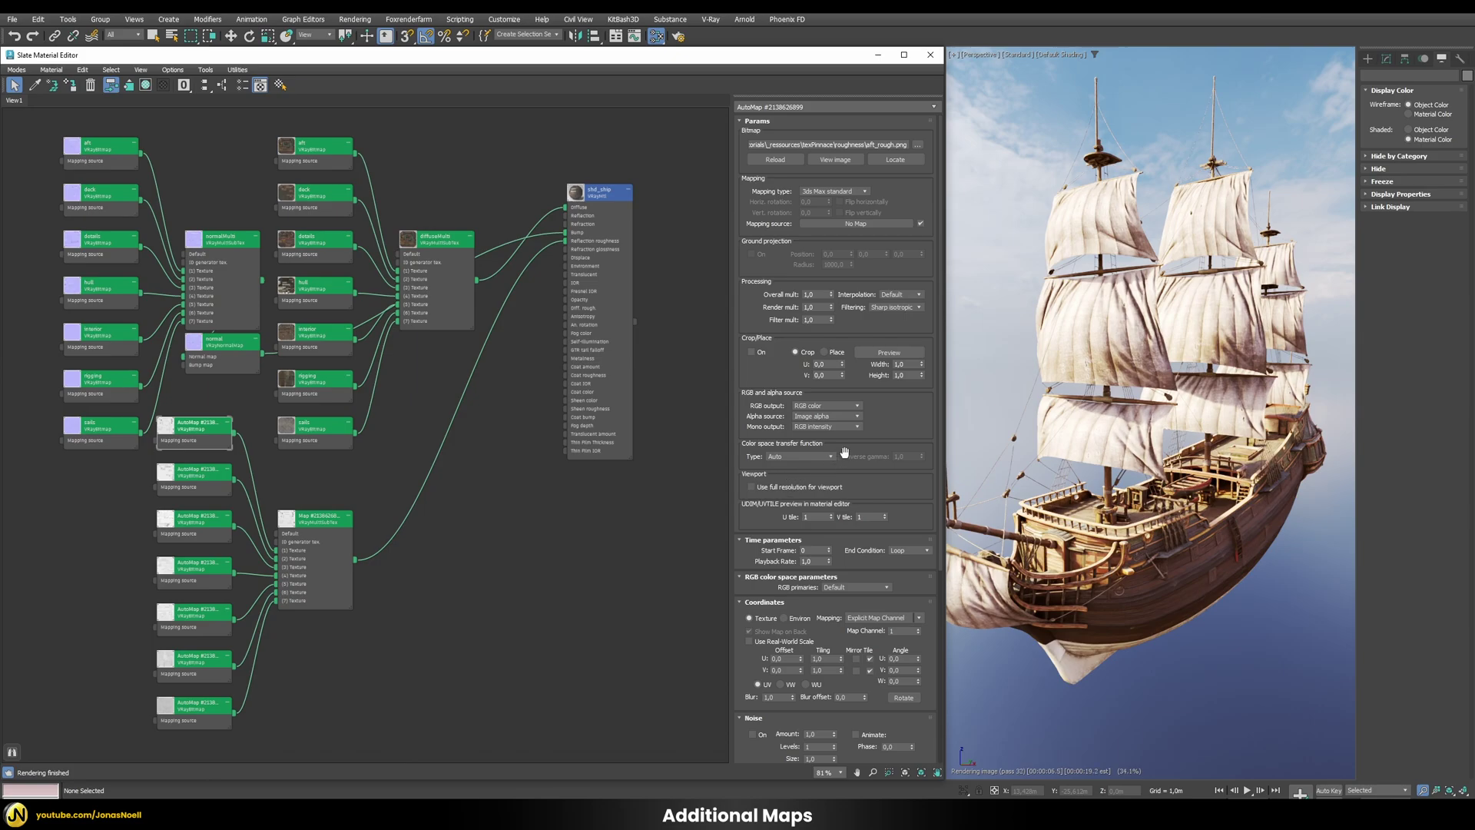
left_click(795, 458)
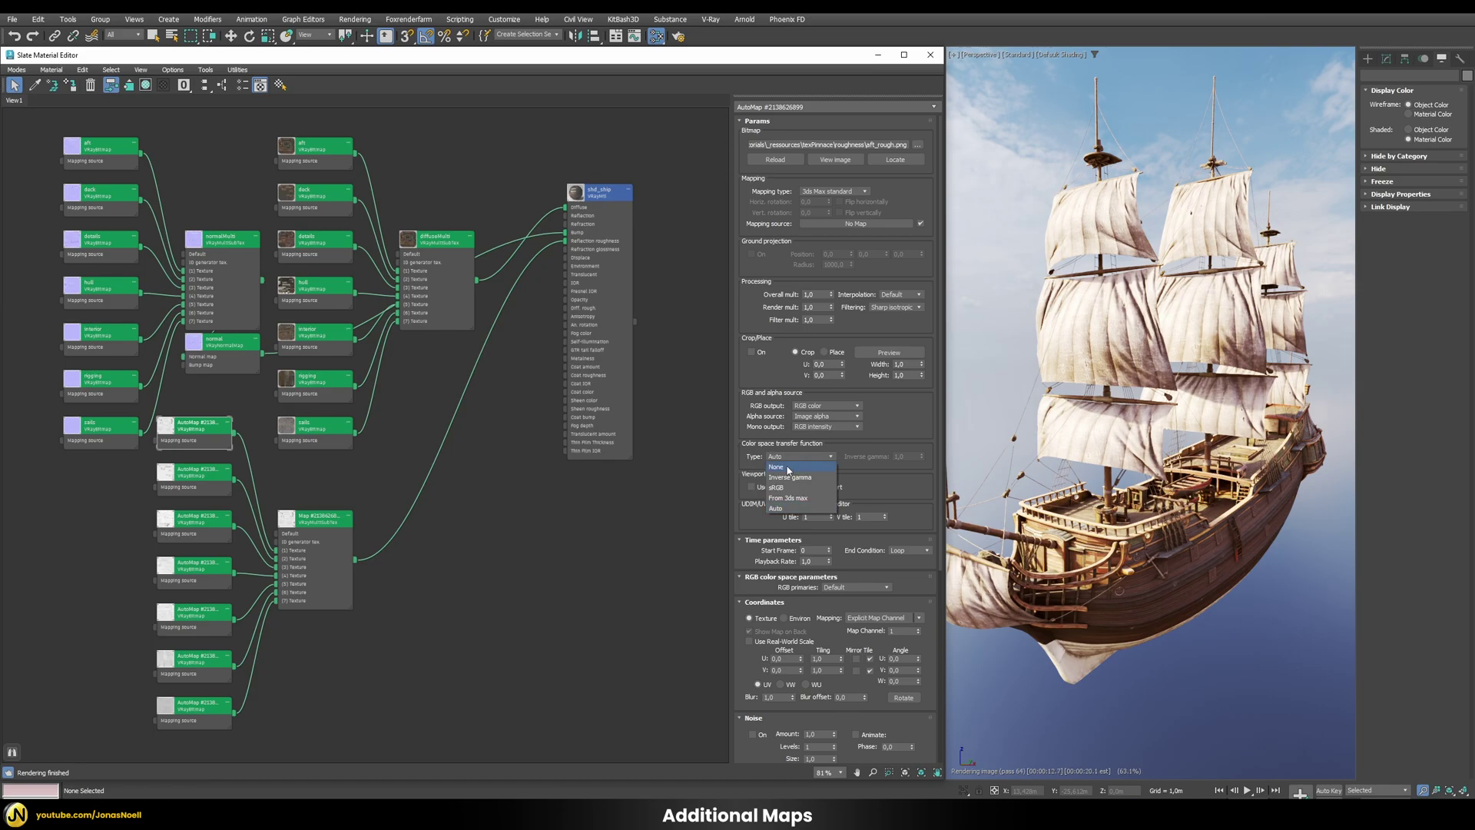
left_click(799, 456)
left_click(194, 472)
left_click(826, 459)
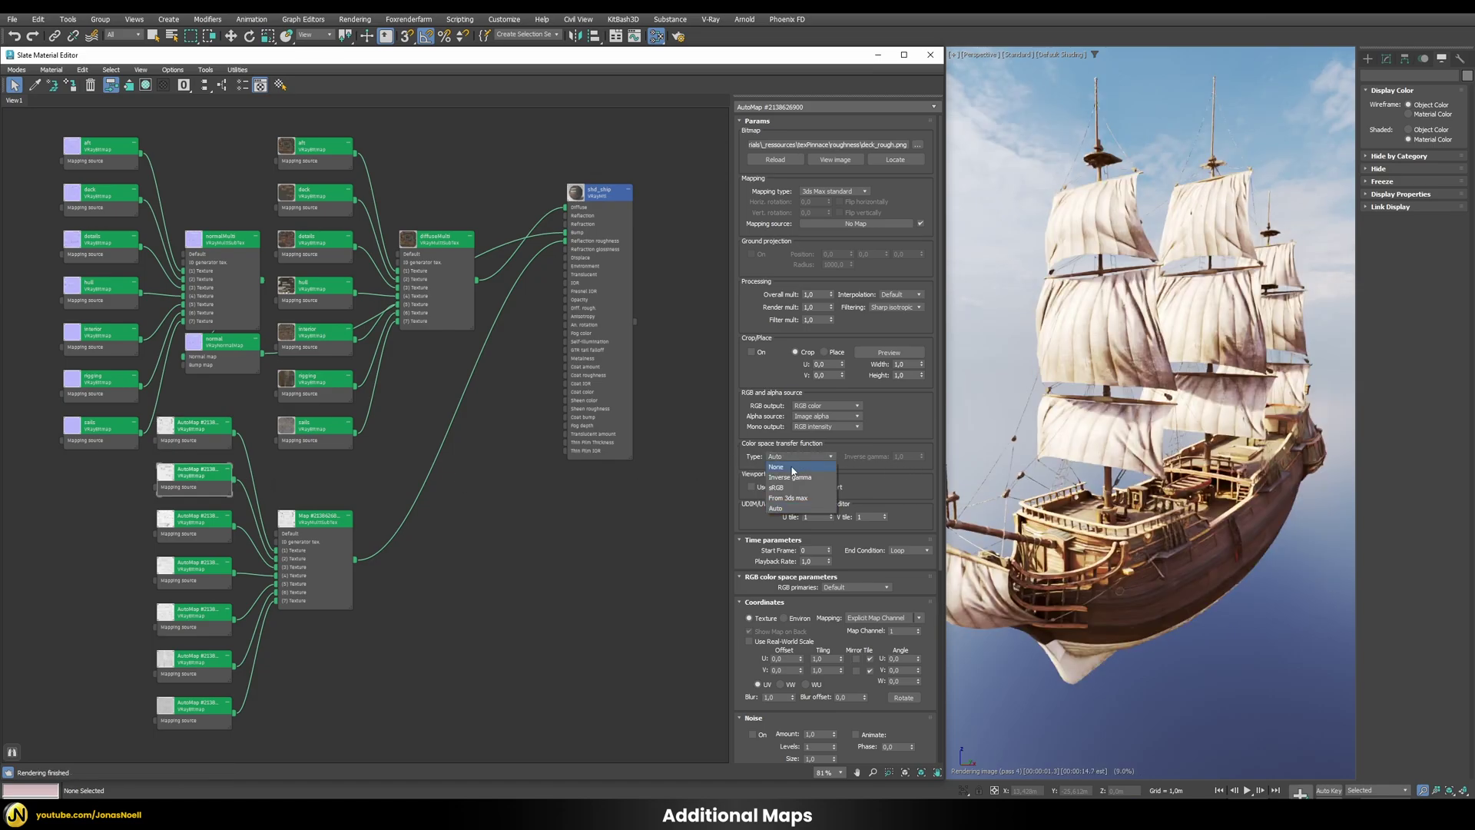
left_click(776, 507)
left_click(195, 519)
left_click(784, 456)
left_click(782, 465)
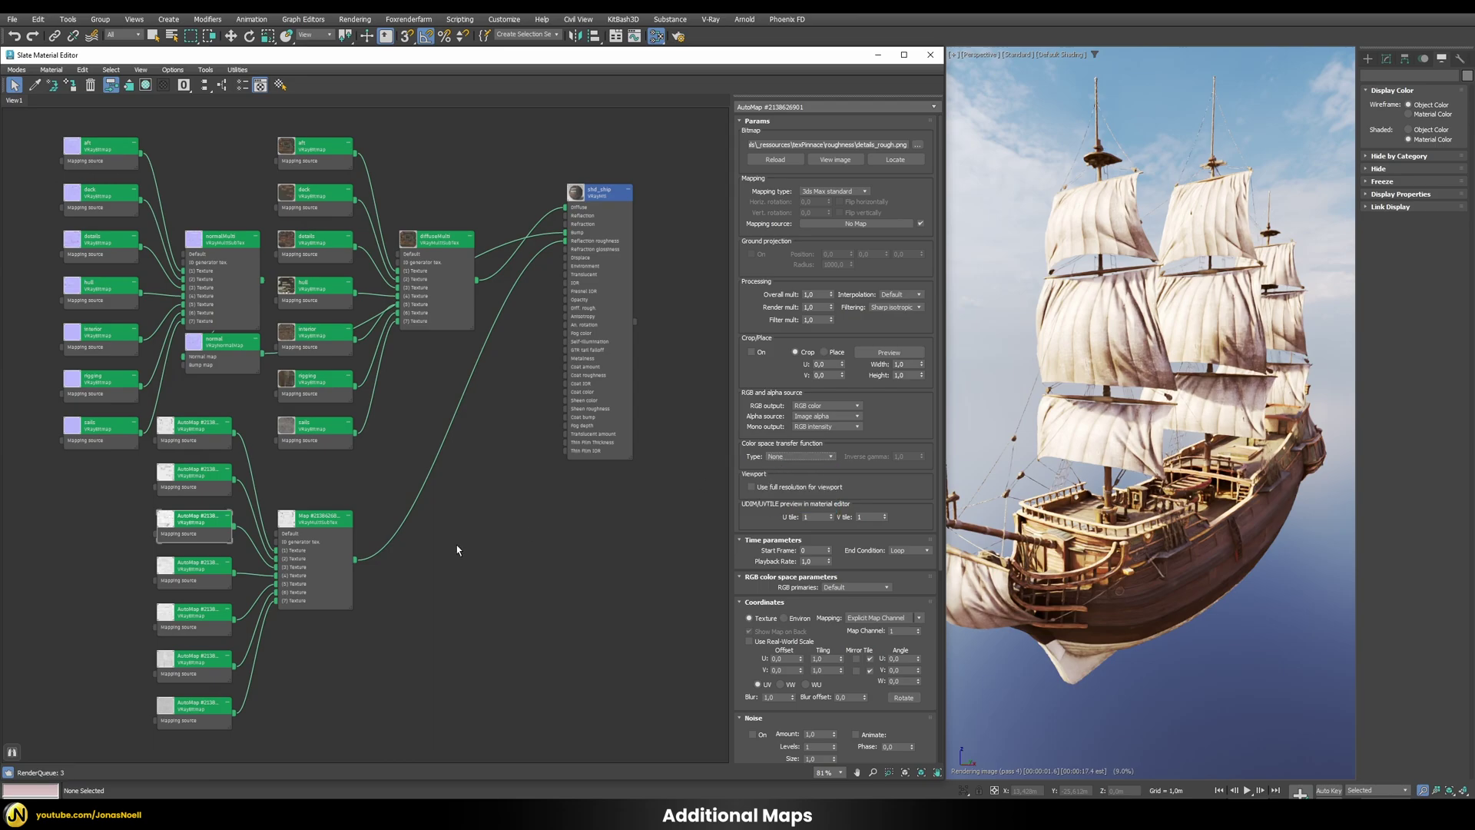
Set the color space transfer function to None on the hull, interior, rigging and sails roughness bitmaps.
left_click(194, 565)
left_click(783, 456)
left_click(786, 466)
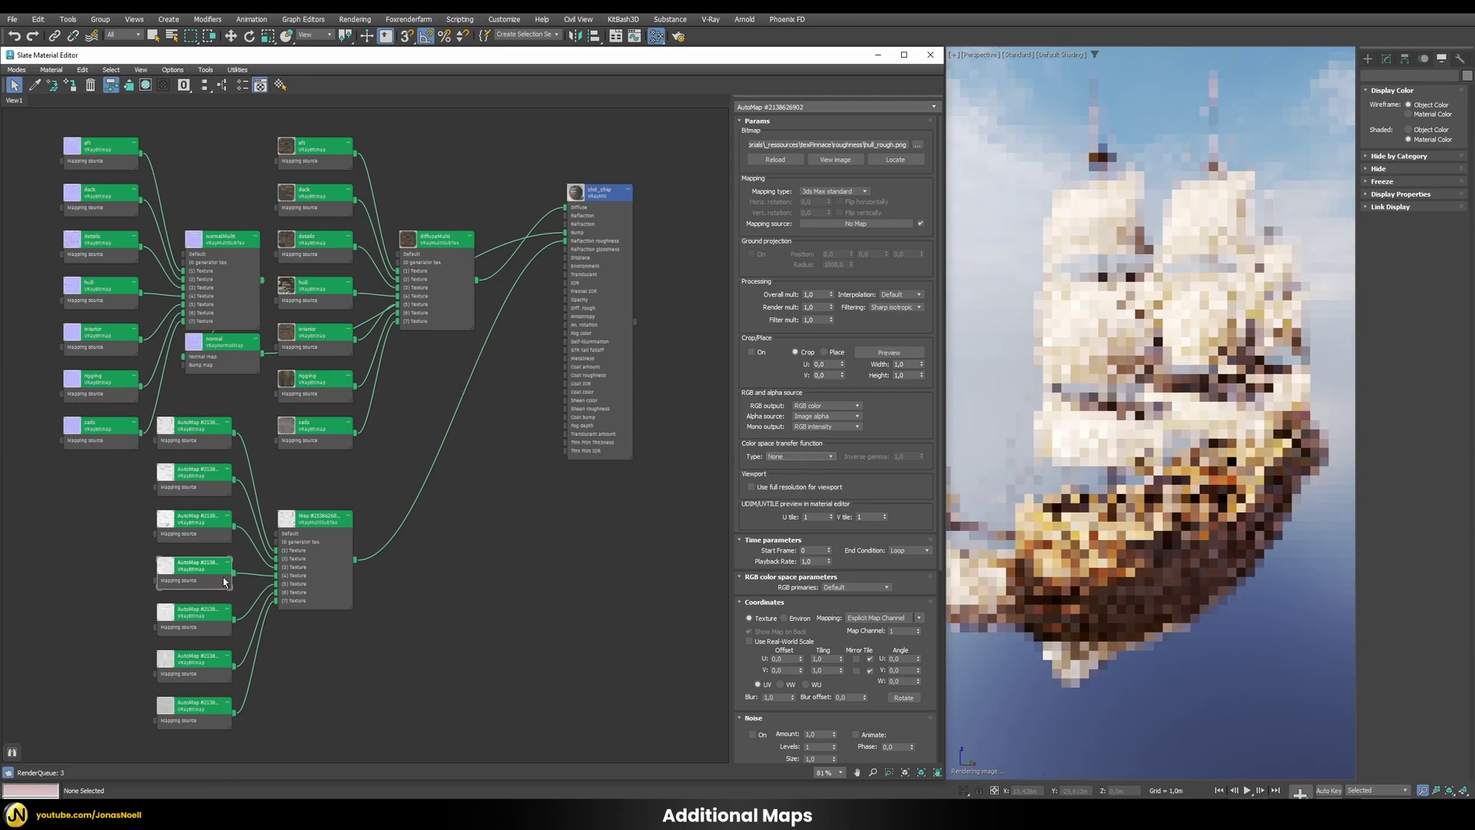
left_click(195, 612)
left_click(799, 456)
left_click(799, 467)
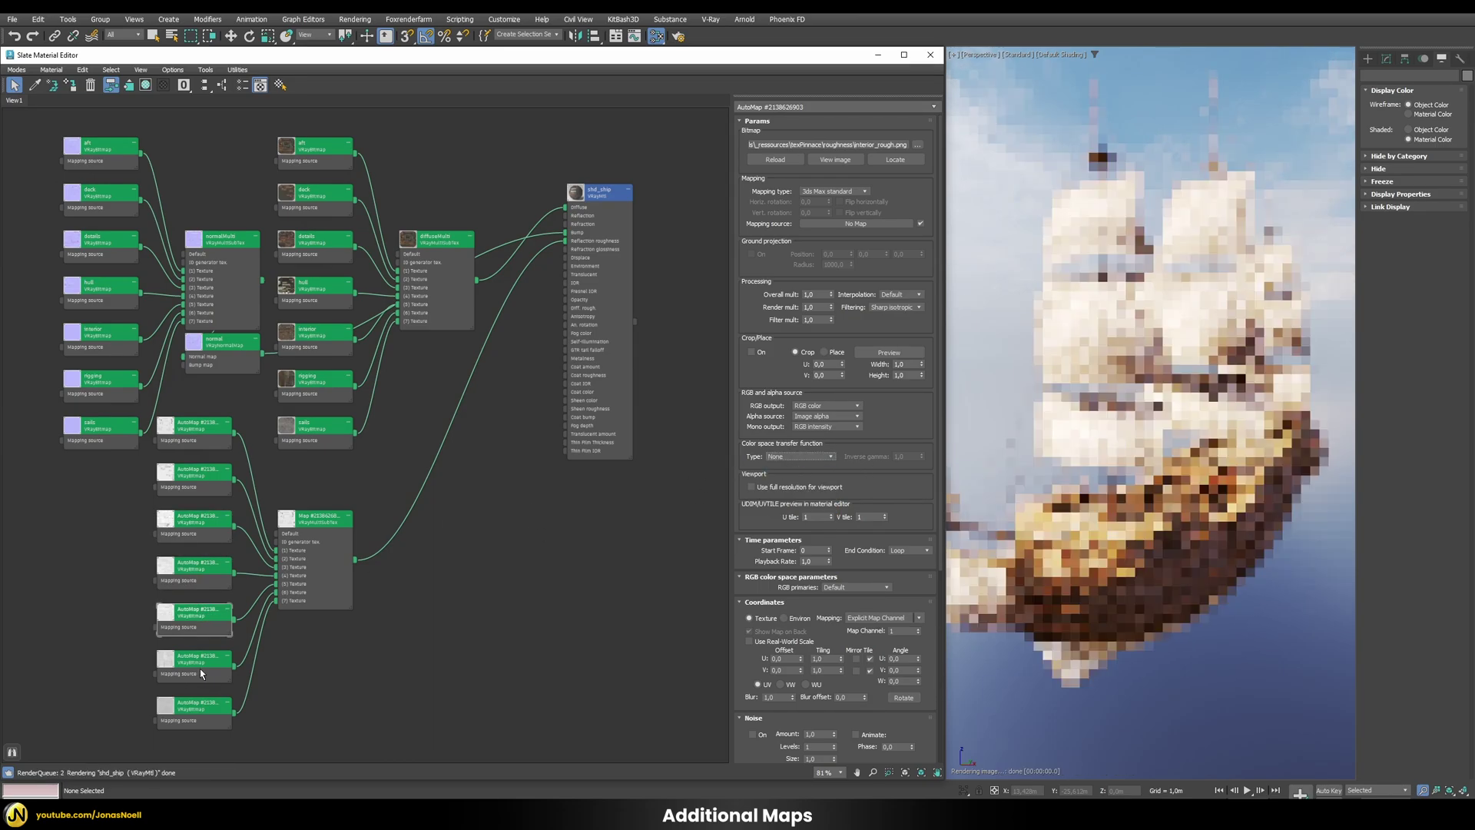
left_click(194, 659)
left_click(799, 457)
left_click(783, 466)
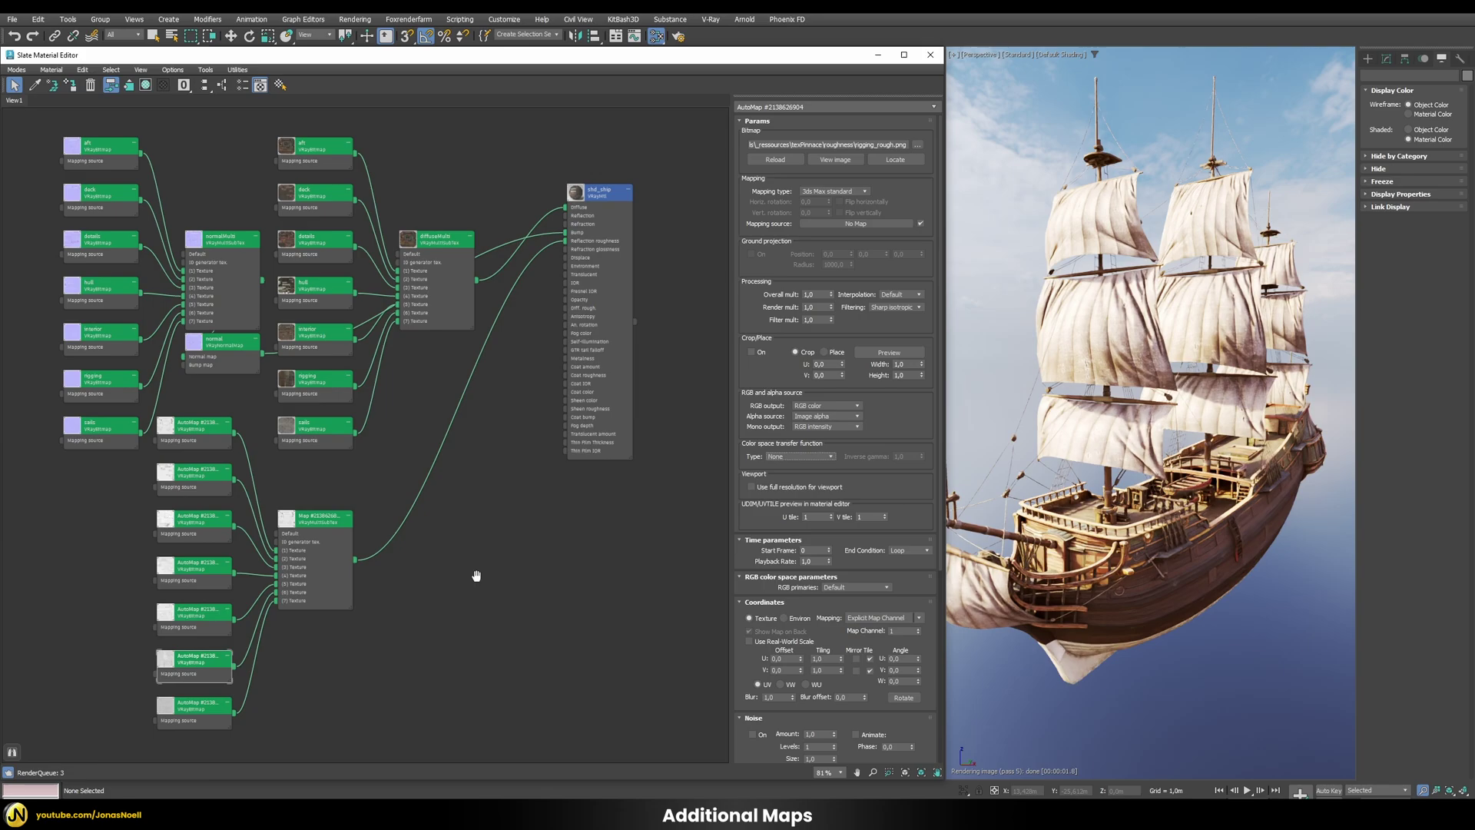
left_click(194, 706)
left_click(799, 456)
left_click(801, 465)
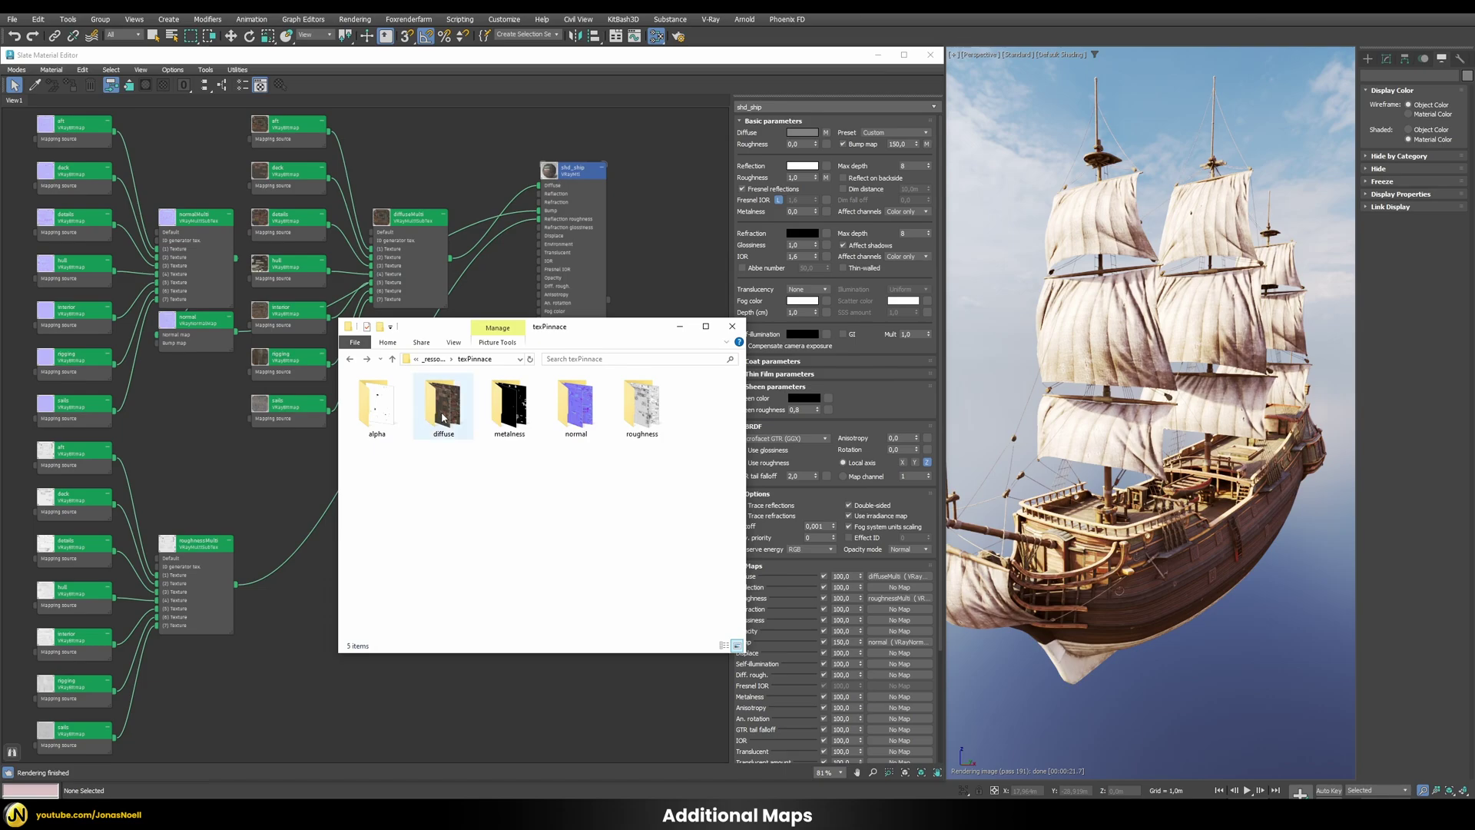
Switch to File Explorer, look through the diffuse, metalness and alpha folders of texPinnace, and minimize the window.
double_click(443, 405)
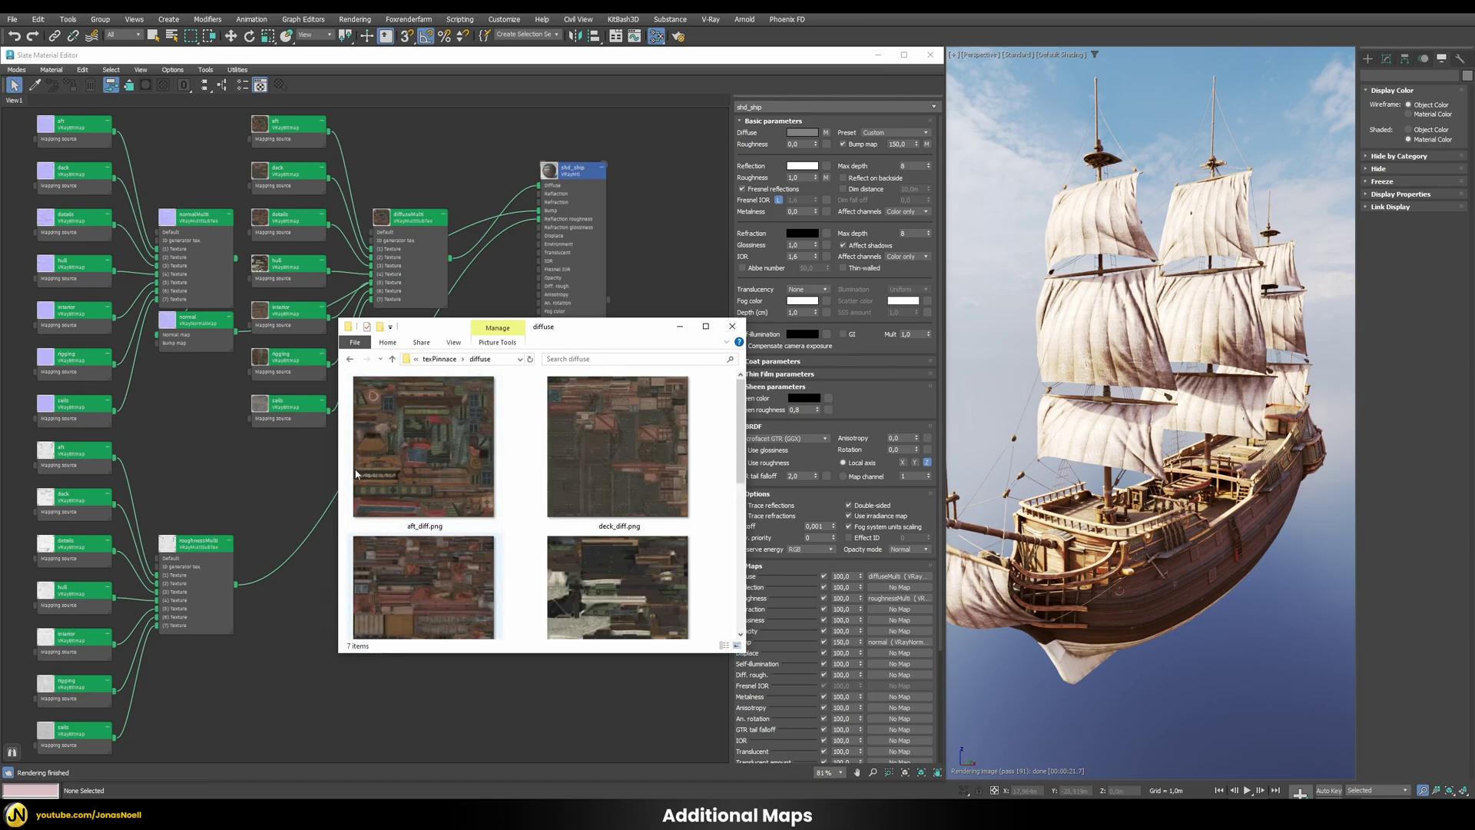
left_click(349, 359)
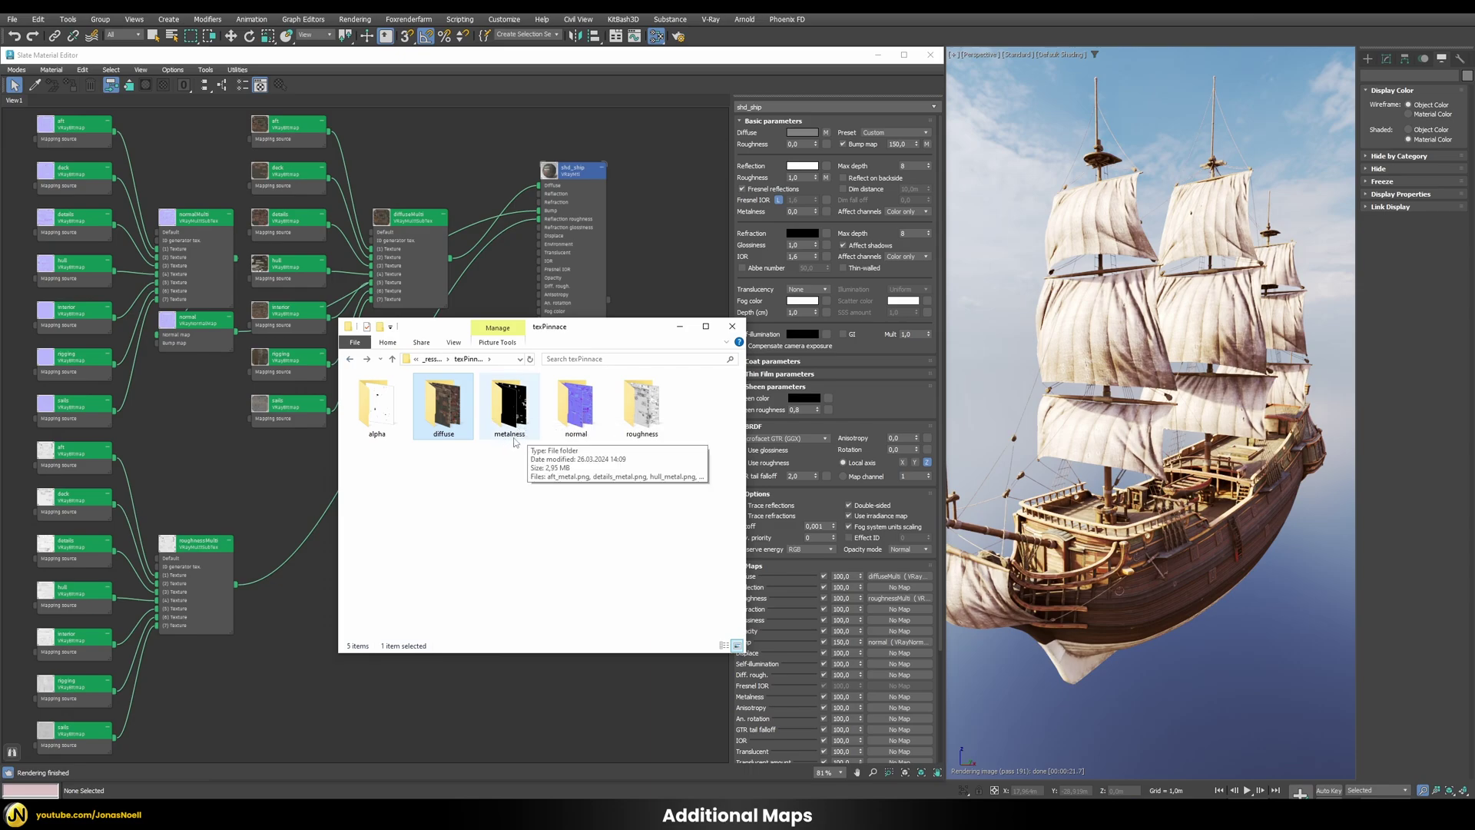
double_click(519, 439)
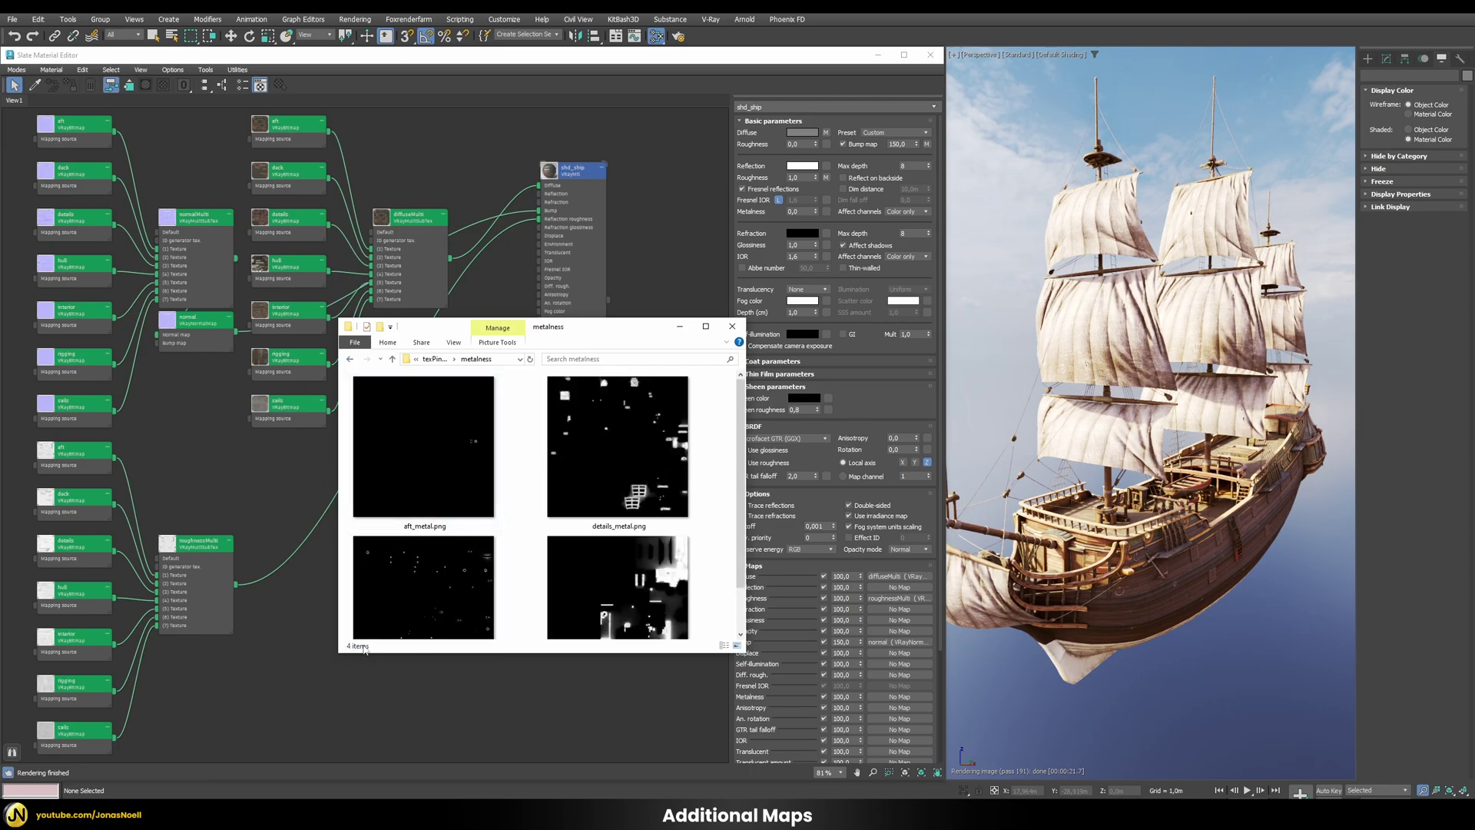
left_click(349, 359)
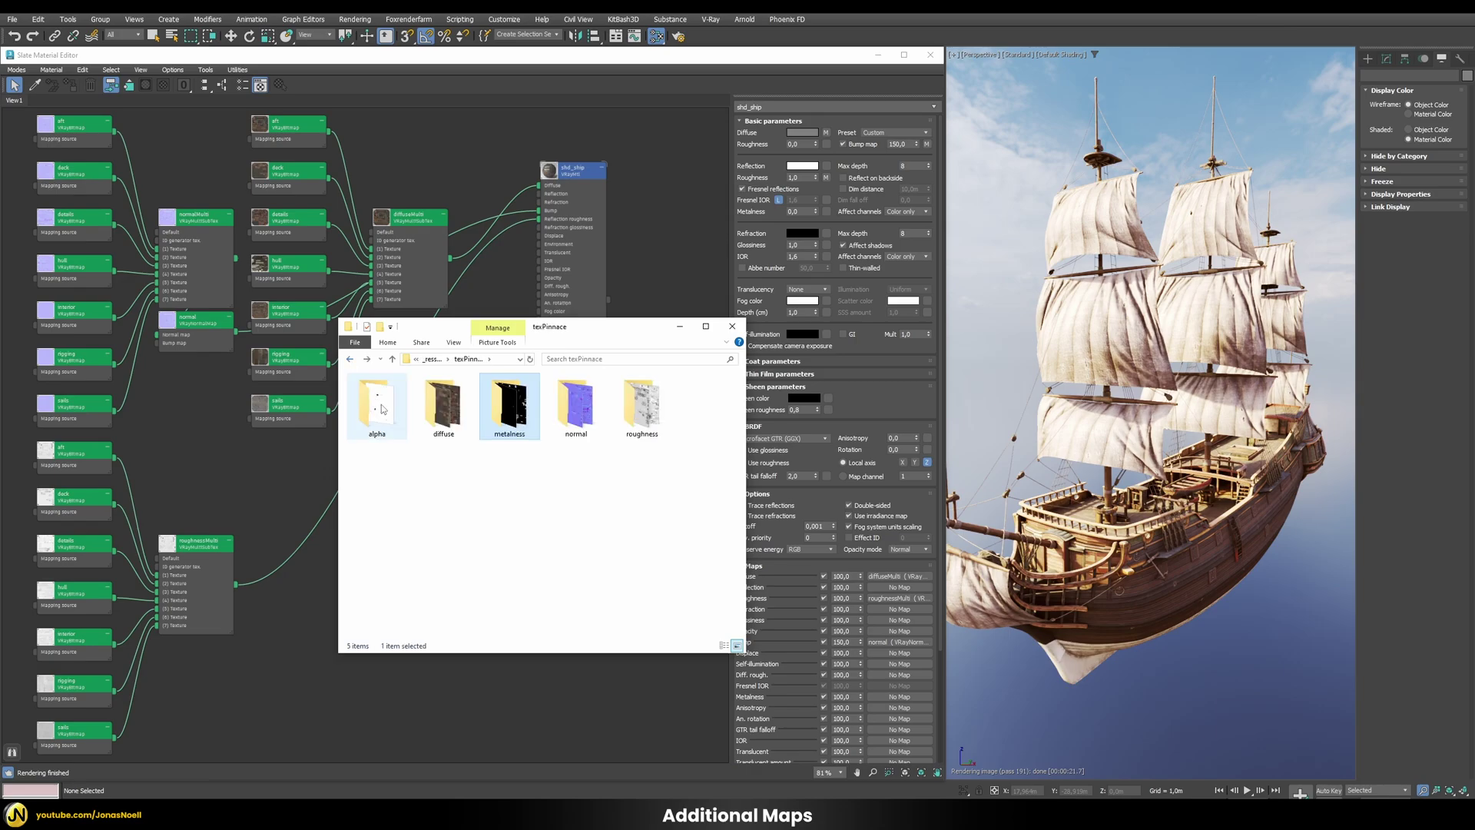
double_click(382, 409)
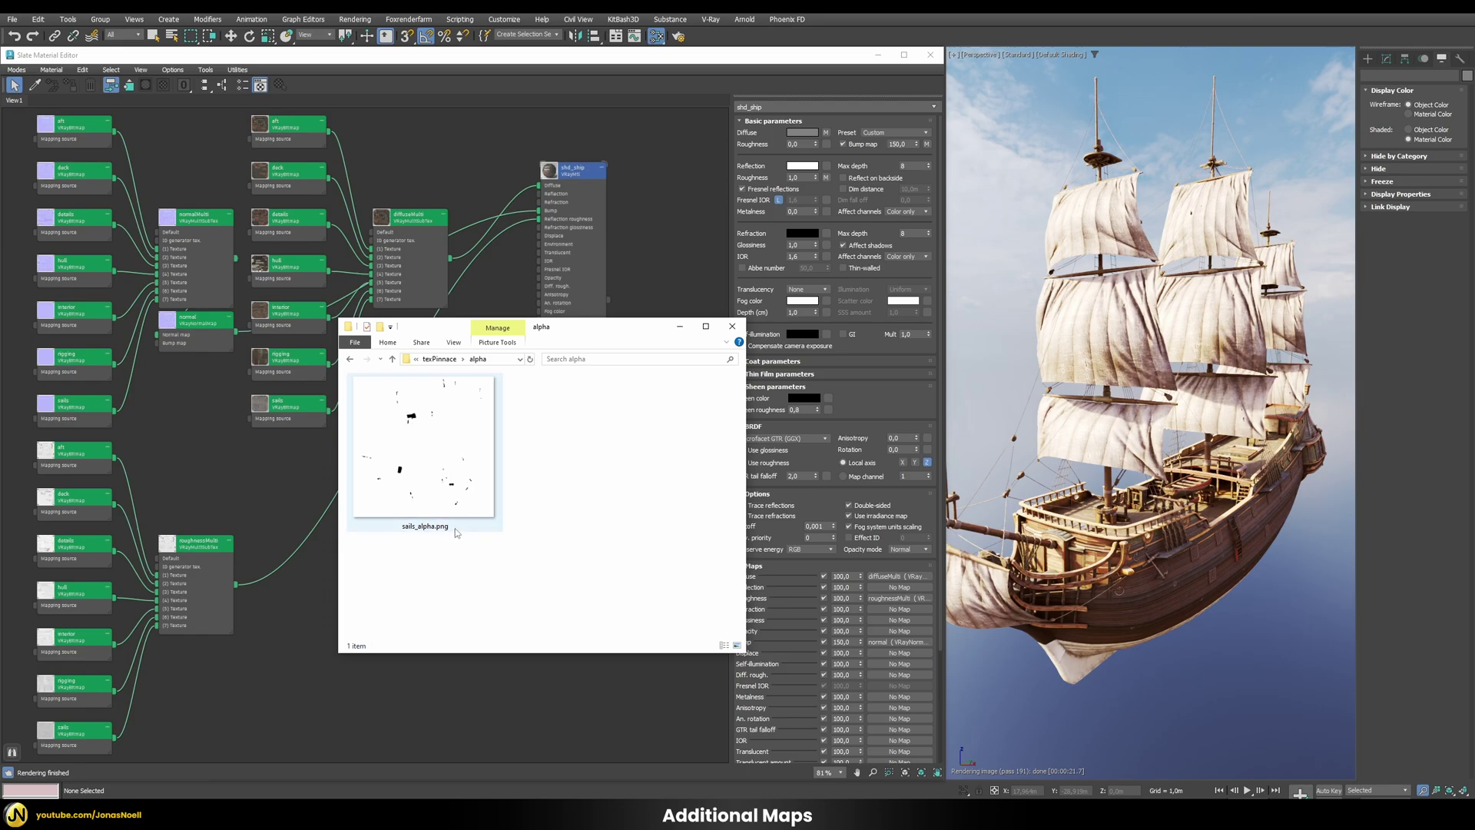
left_click_drag(556, 335, 876, 357)
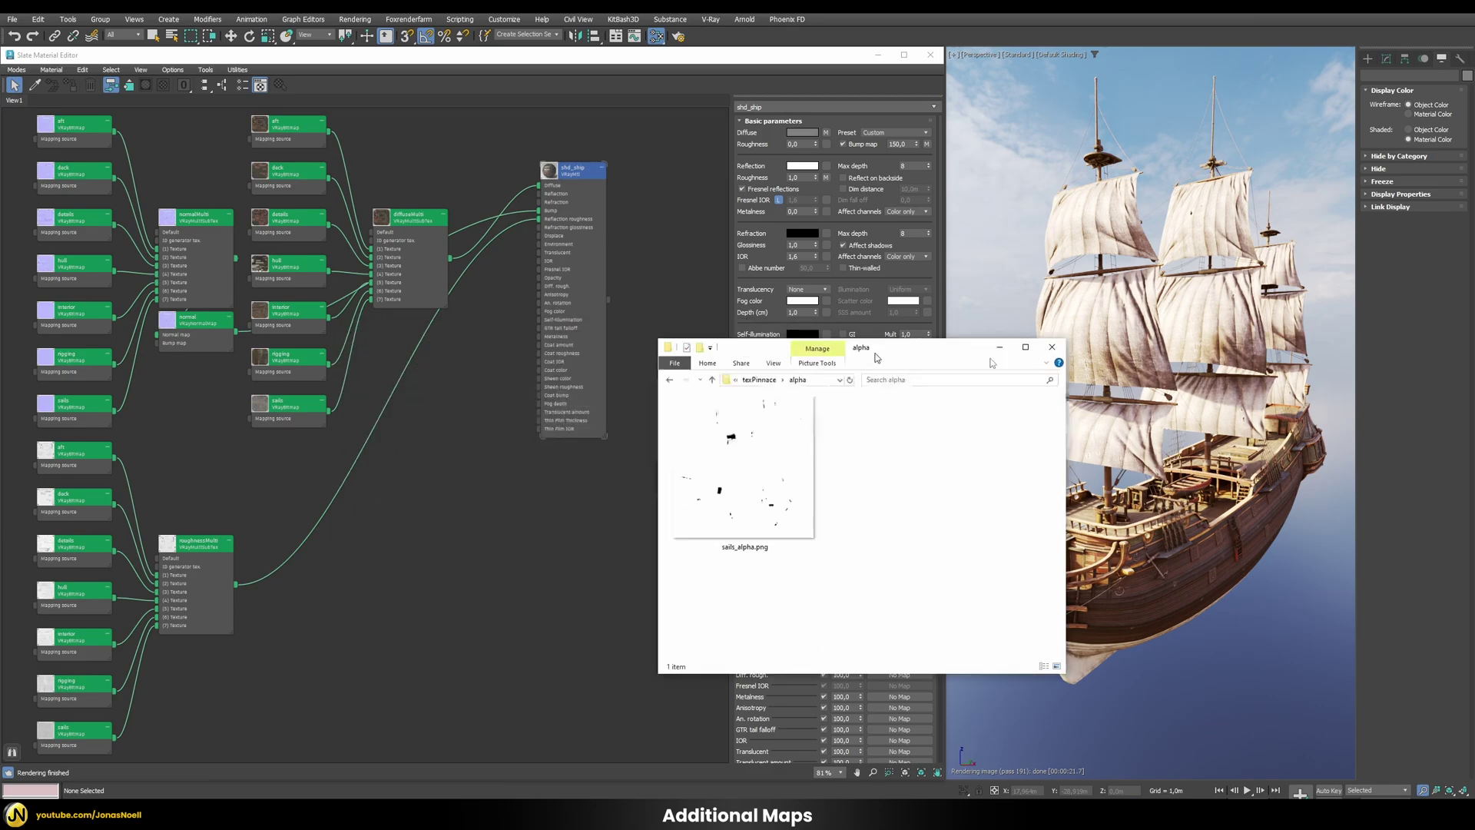
left_click(1000, 347)
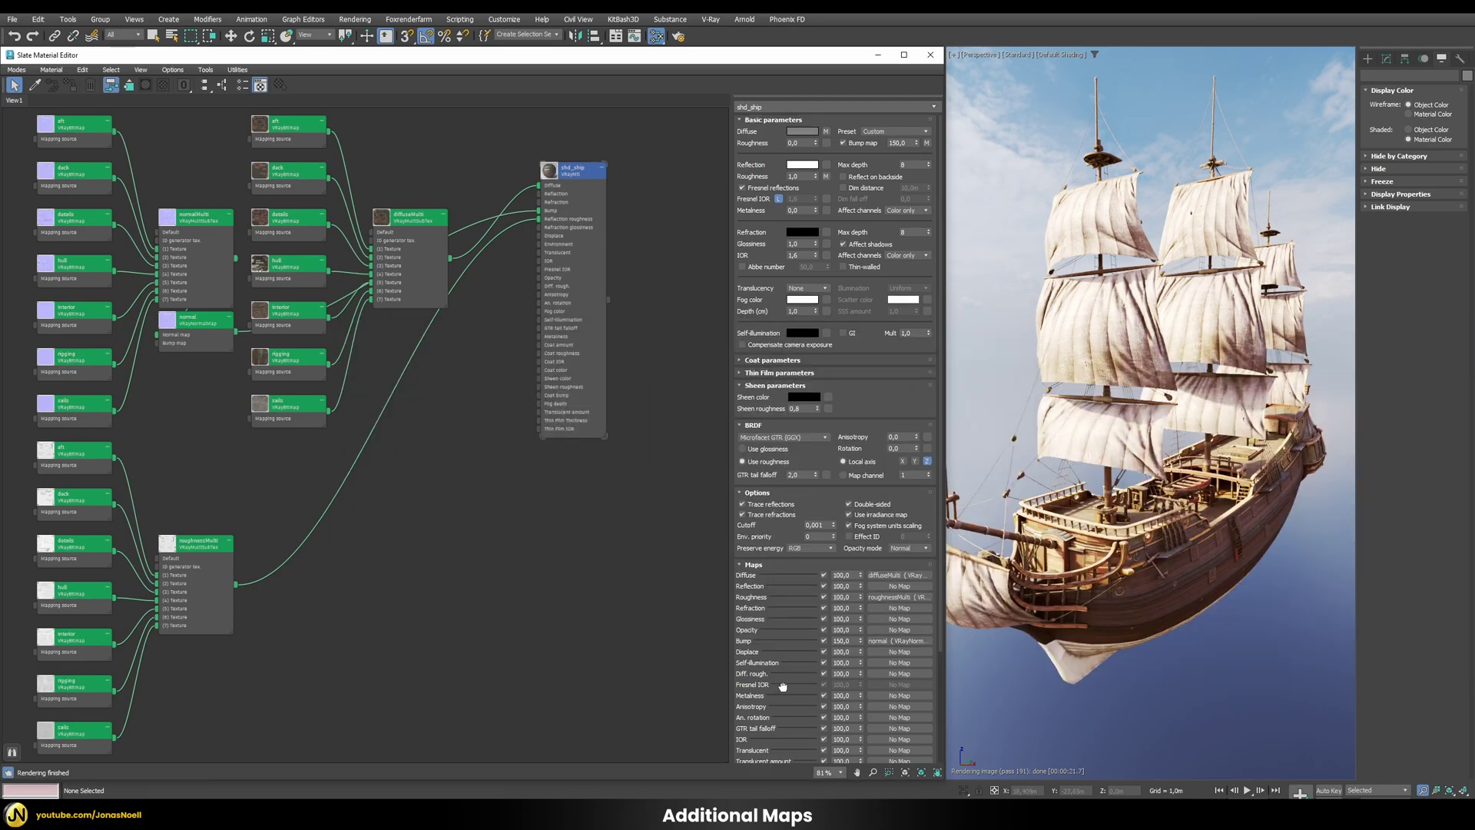
Assign a VRayMultiSubTex map to the Opacity of shd_ship, place its node below diffuseMulti and open its parameters.
scroll(782, 690, "down", 3)
left_click(899, 570)
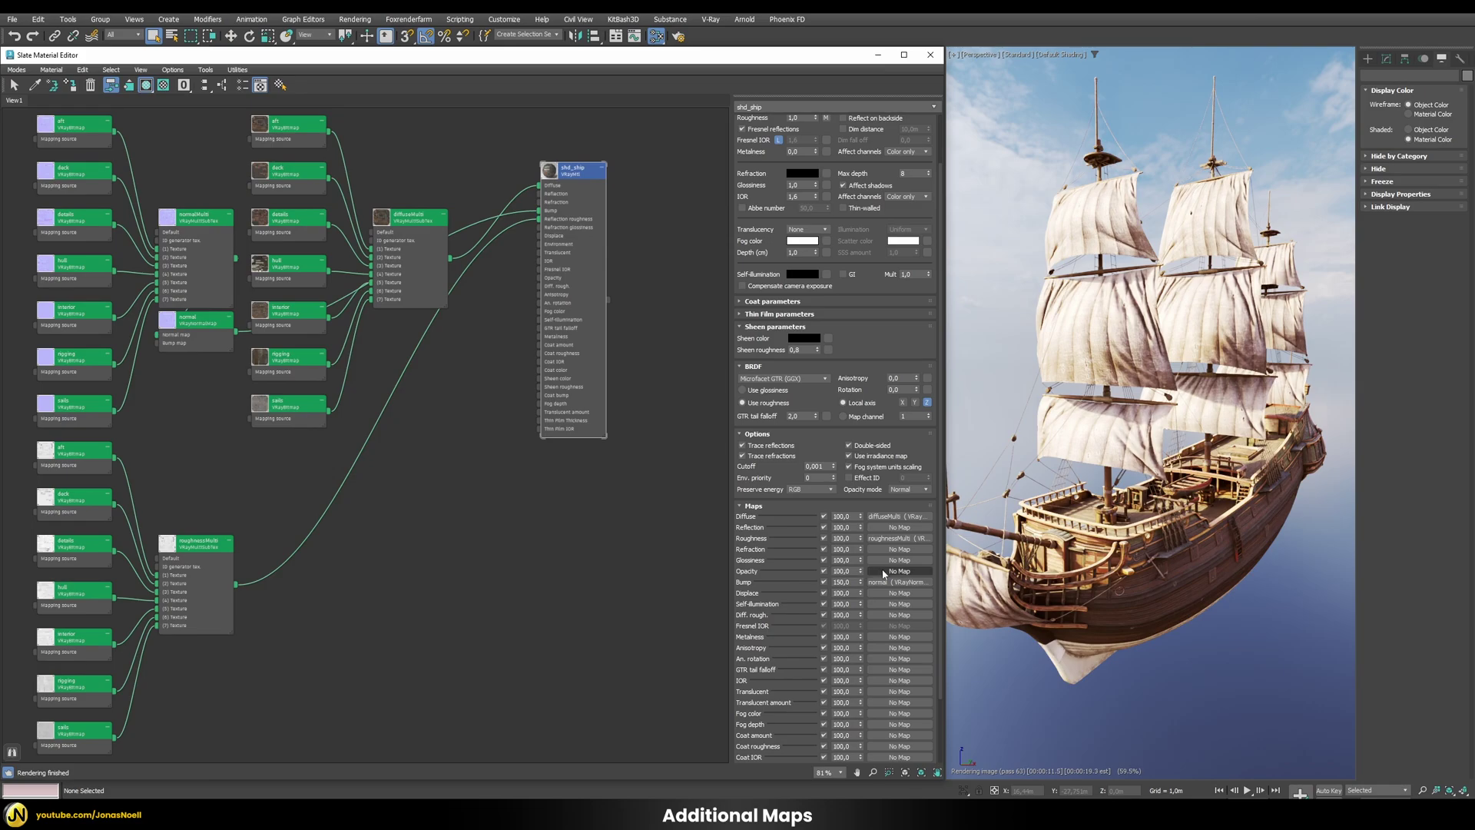
type("vray")
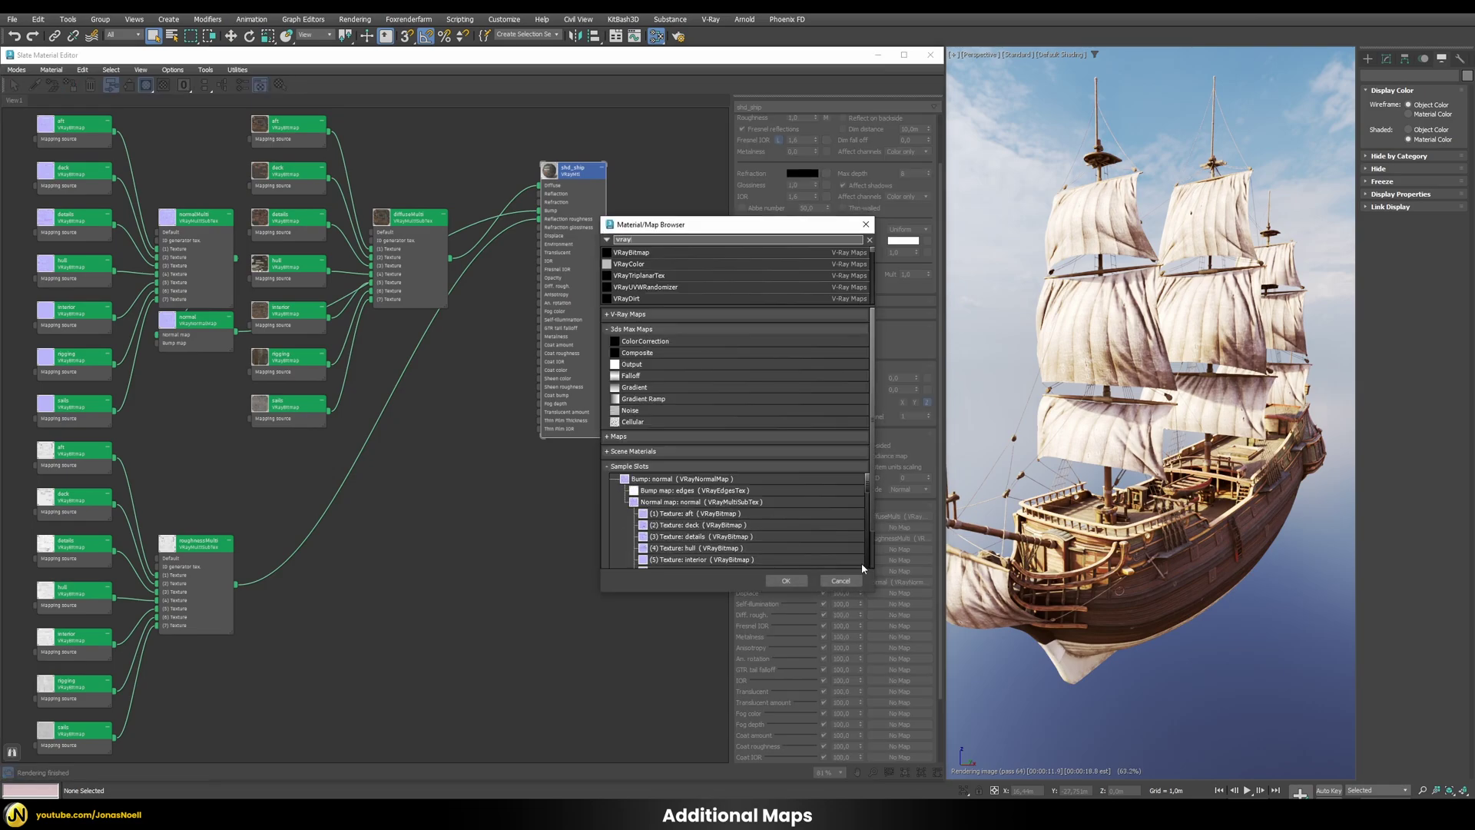
type("multi")
key("Return")
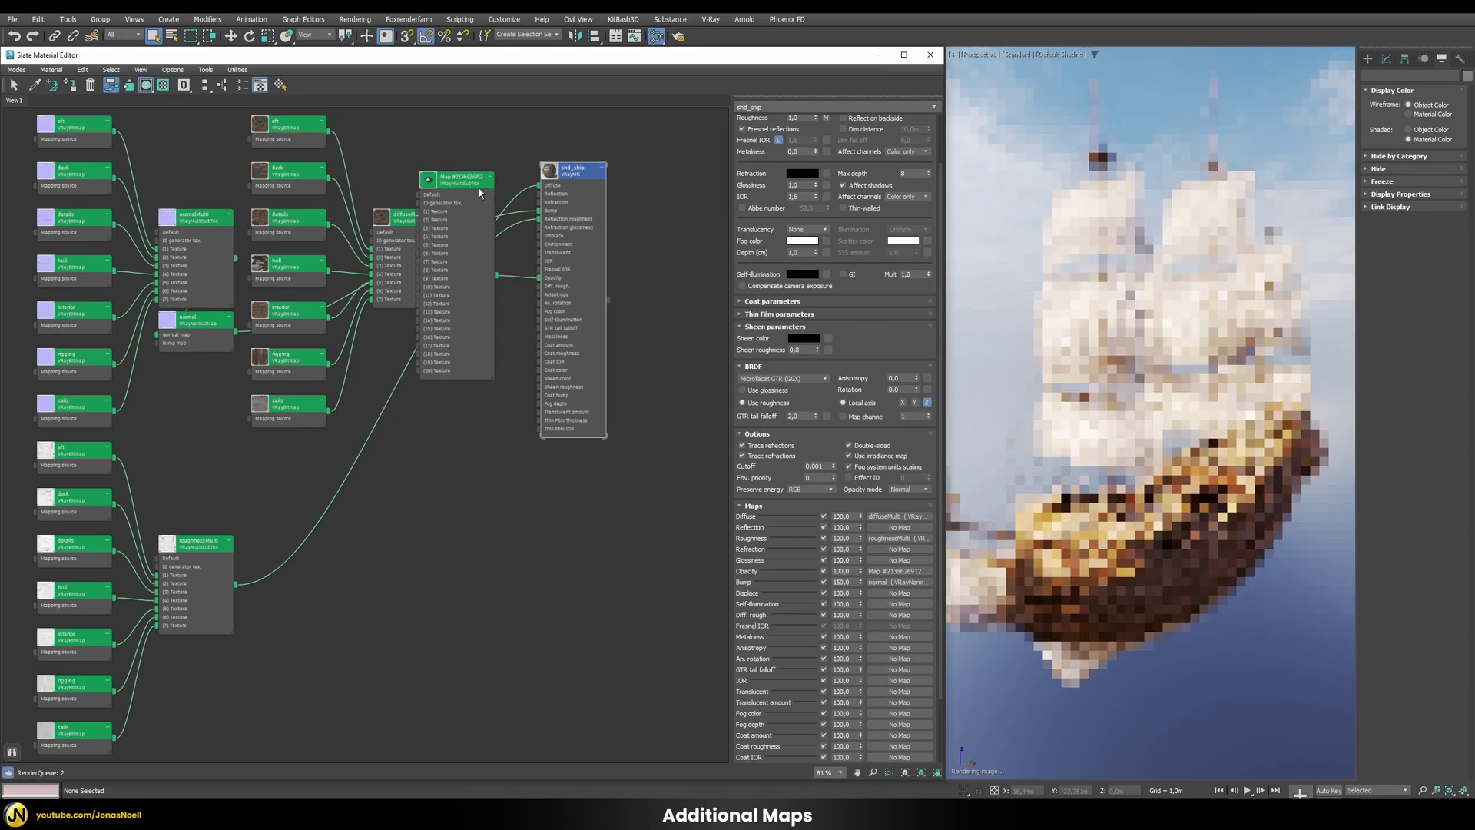
left_click_drag(480, 193, 477, 425)
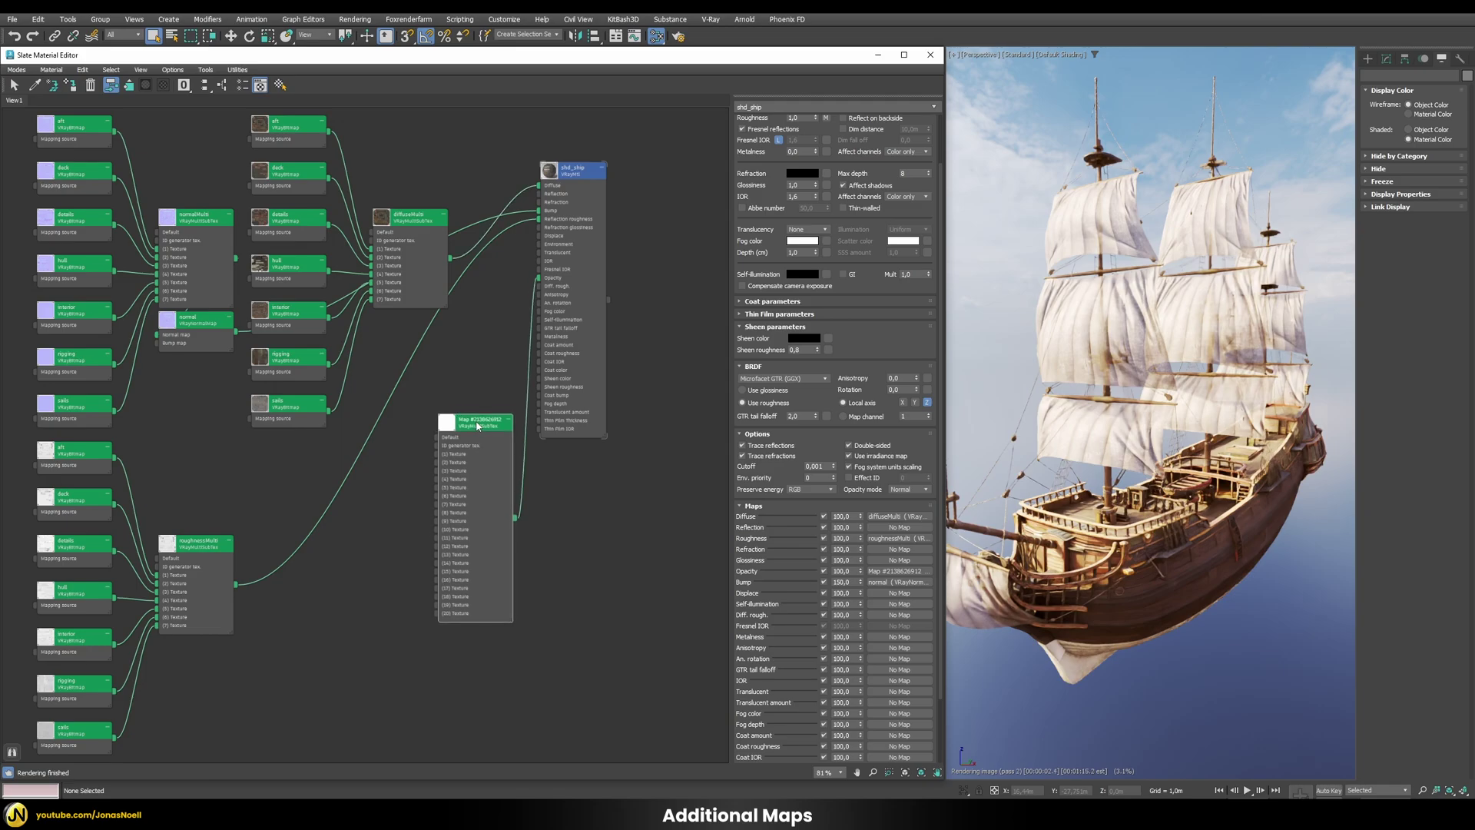
double_click(477, 425)
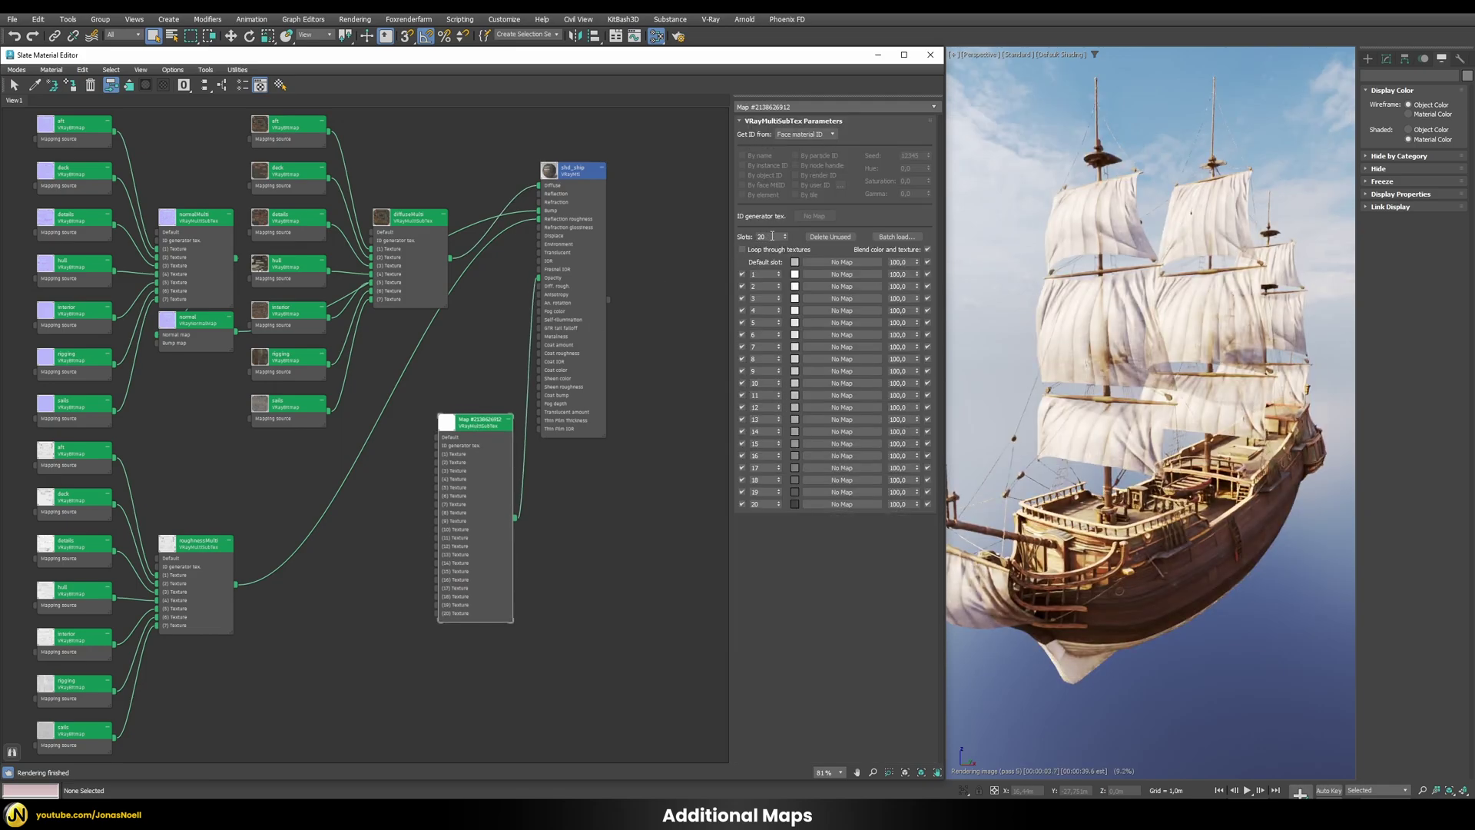
Reduce the opacity VRayMultiSubTex to 1 slot and assign that slot to material ID 7.
double_click(772, 236)
type("1")
key("Return")
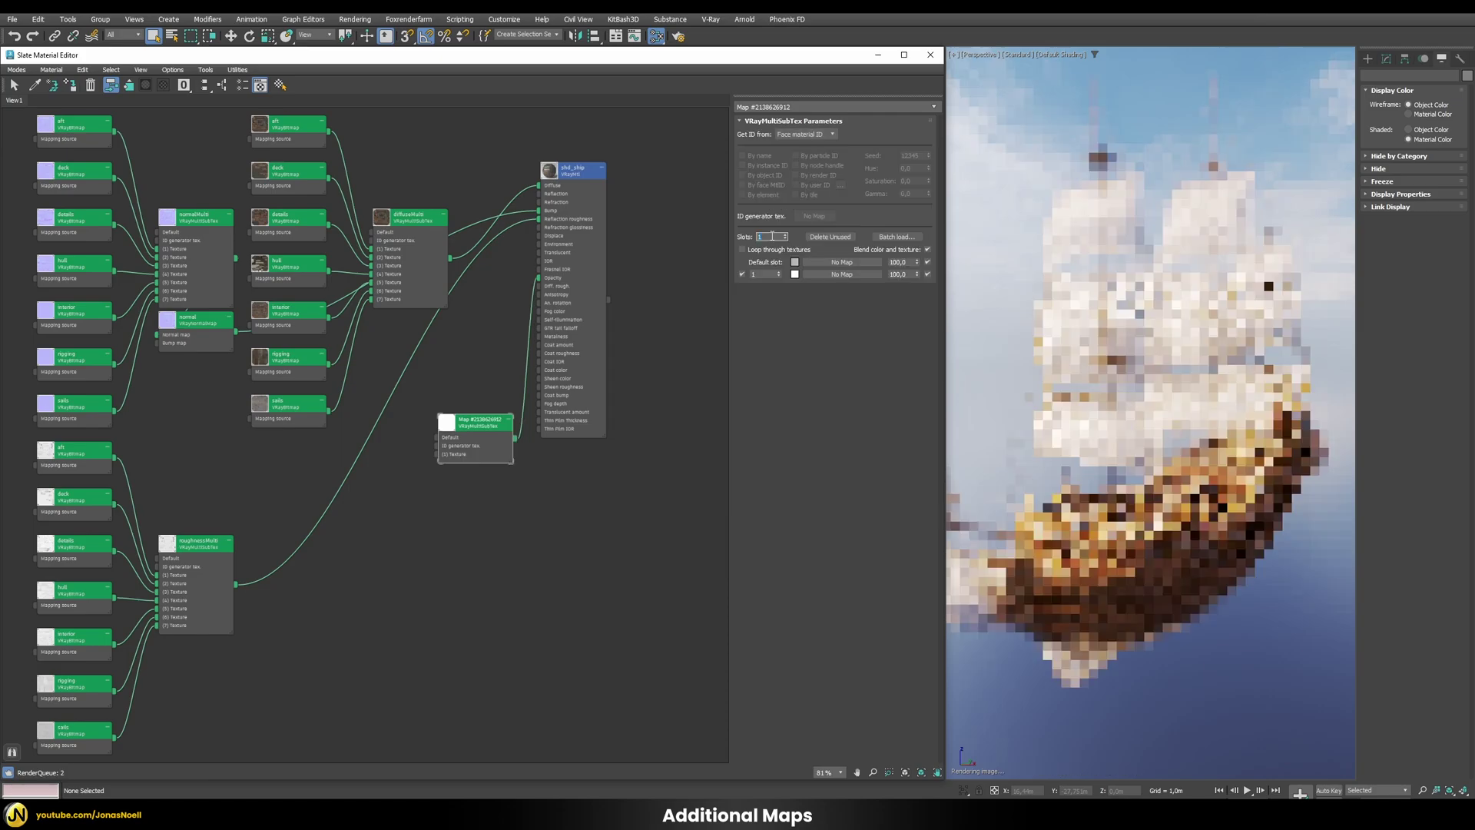
double_click(764, 275)
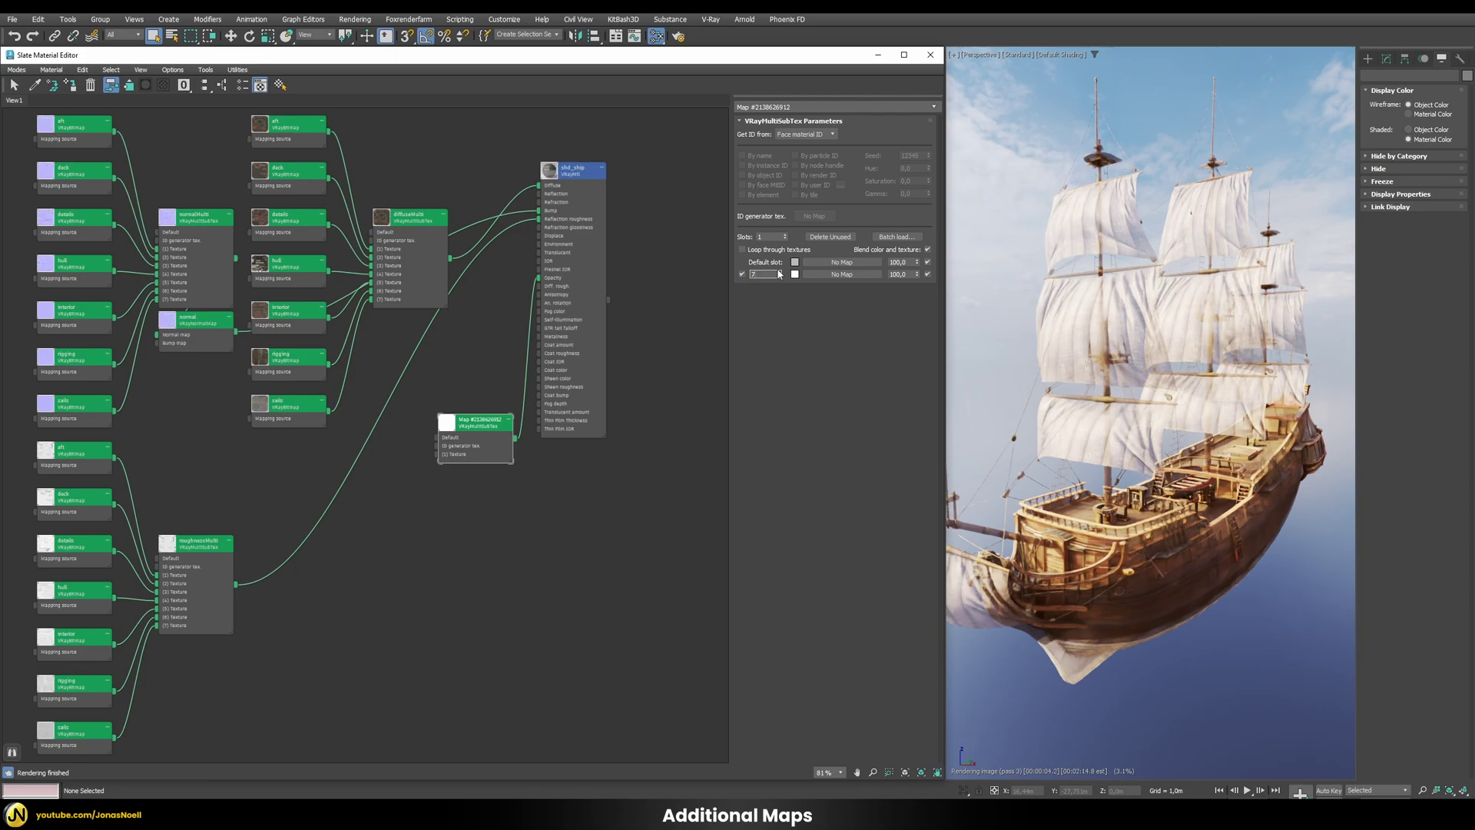
type("7")
key("Return")
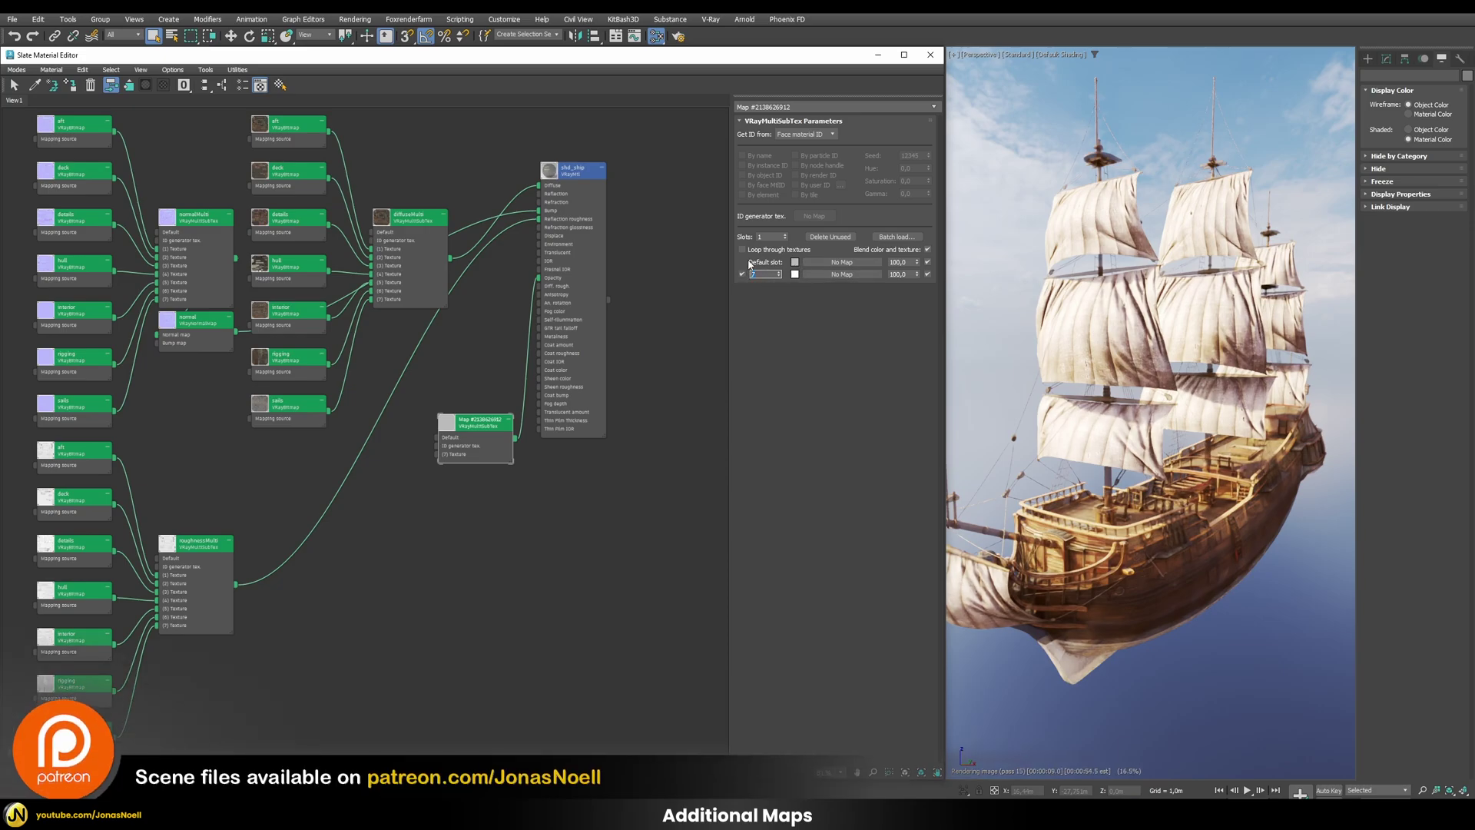
Try black as the default slot color of the opacity VRayMultiSubTex, and set it to pure white.
left_click(795, 262)
left_click_drag(637, 205, 613, 206)
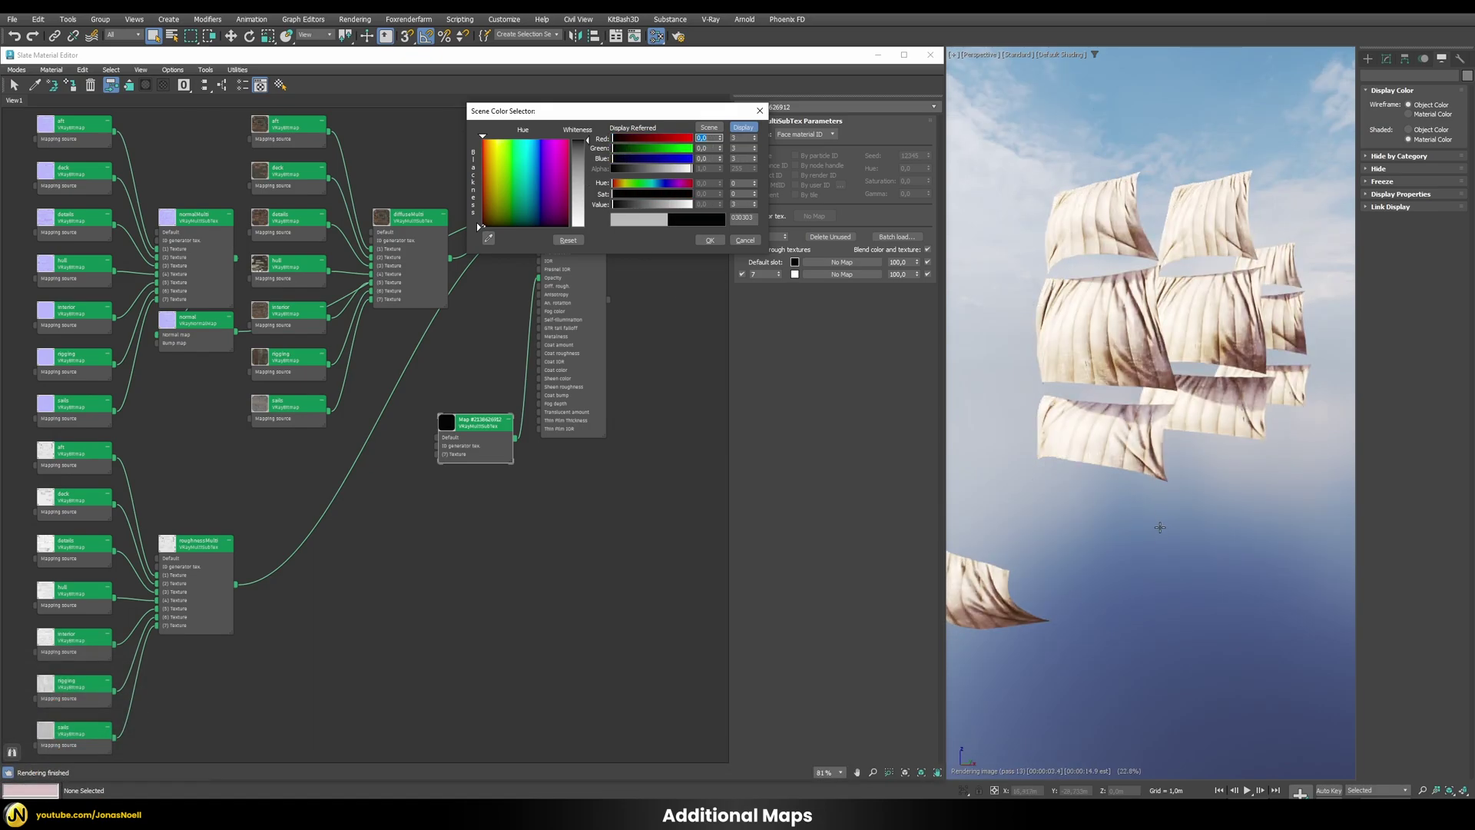
left_click_drag(666, 208, 694, 227)
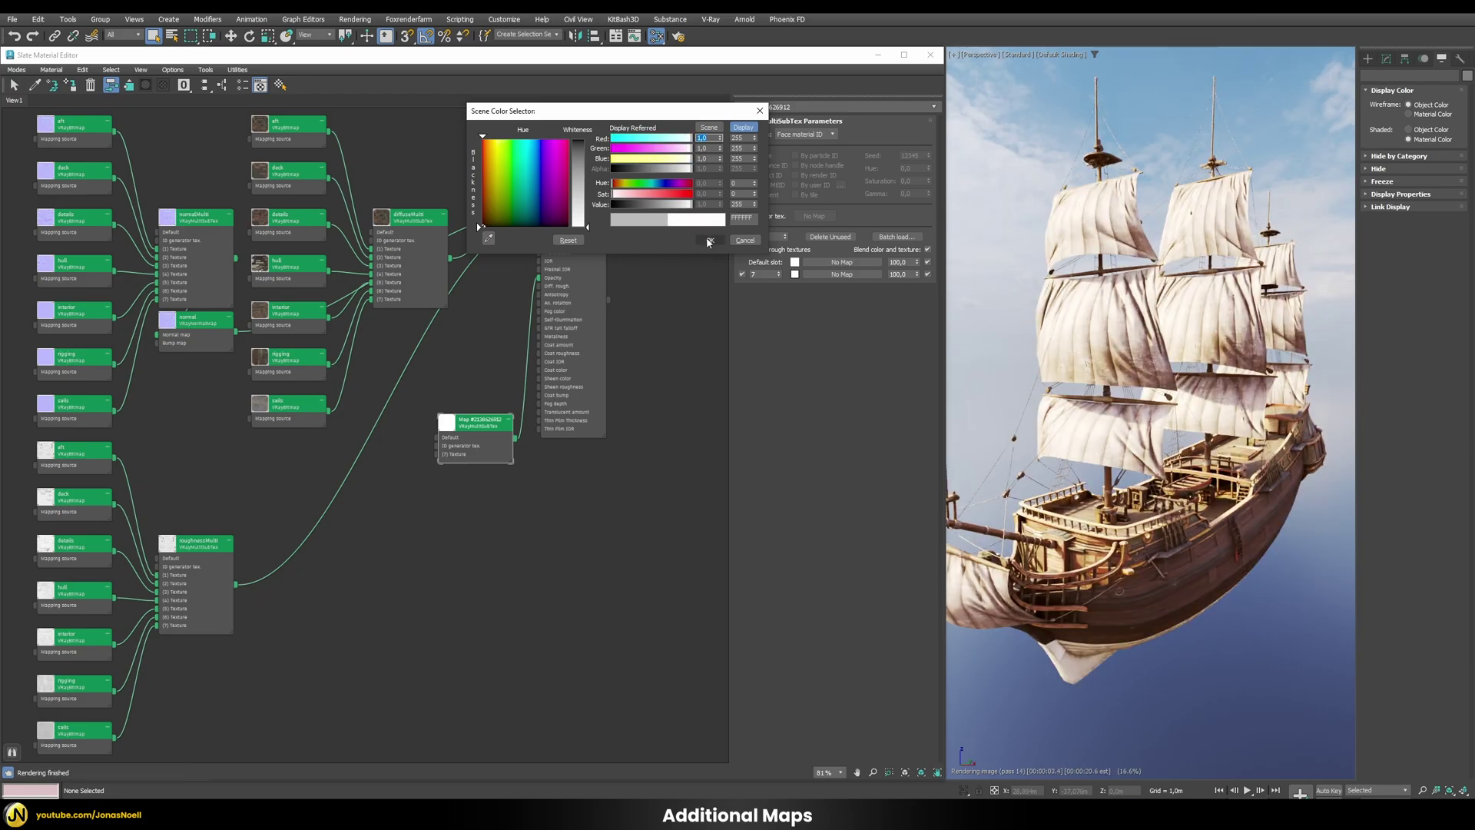
left_click(708, 241)
Load sails_alpha.png as a VRayBitmap into ID slot 7 of the opacity VRayMultiSubTex and check the sails up close.
left_click(823, 275)
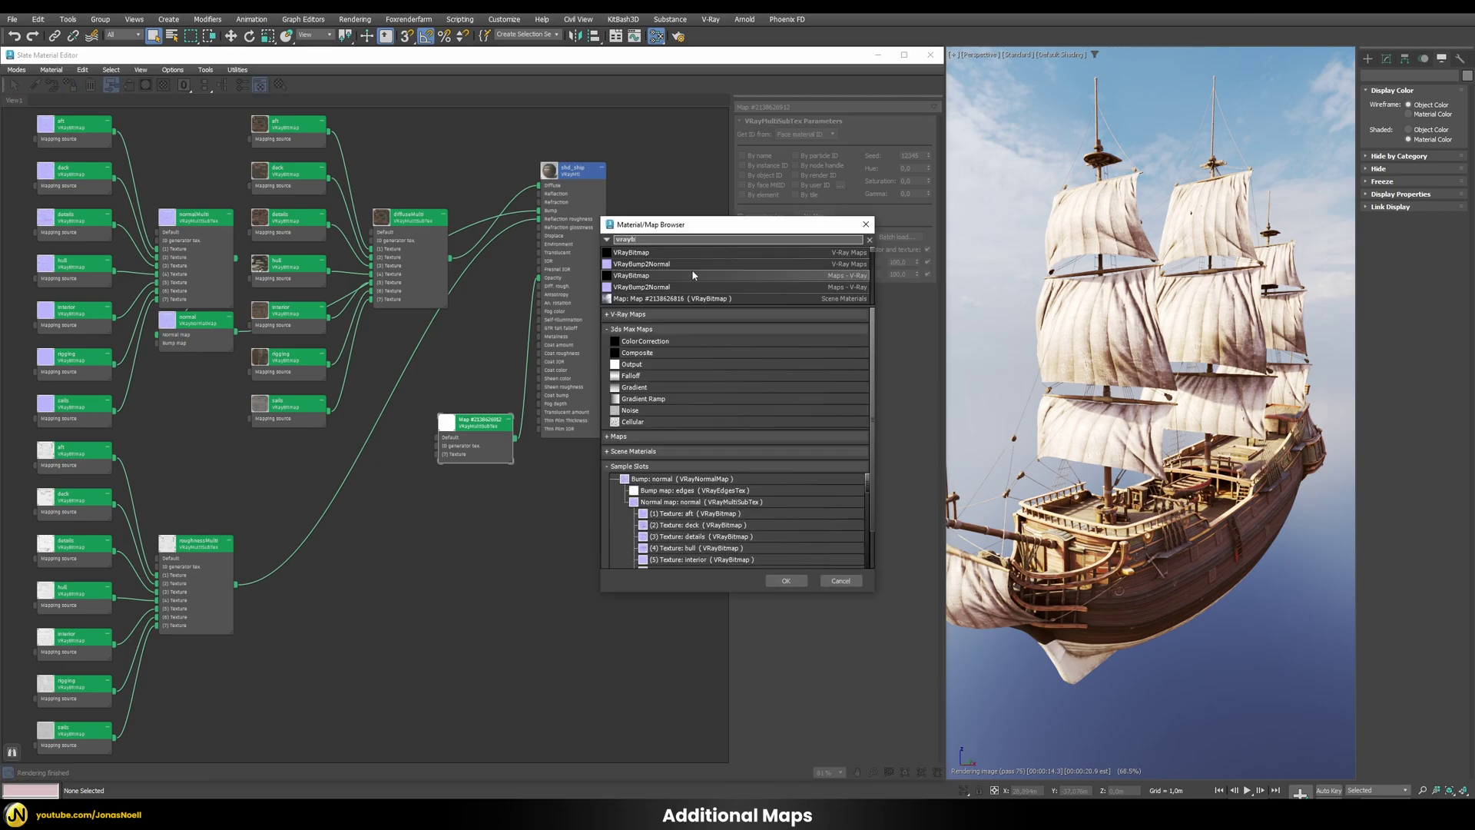
double_click(644, 276)
double_click(97, 115)
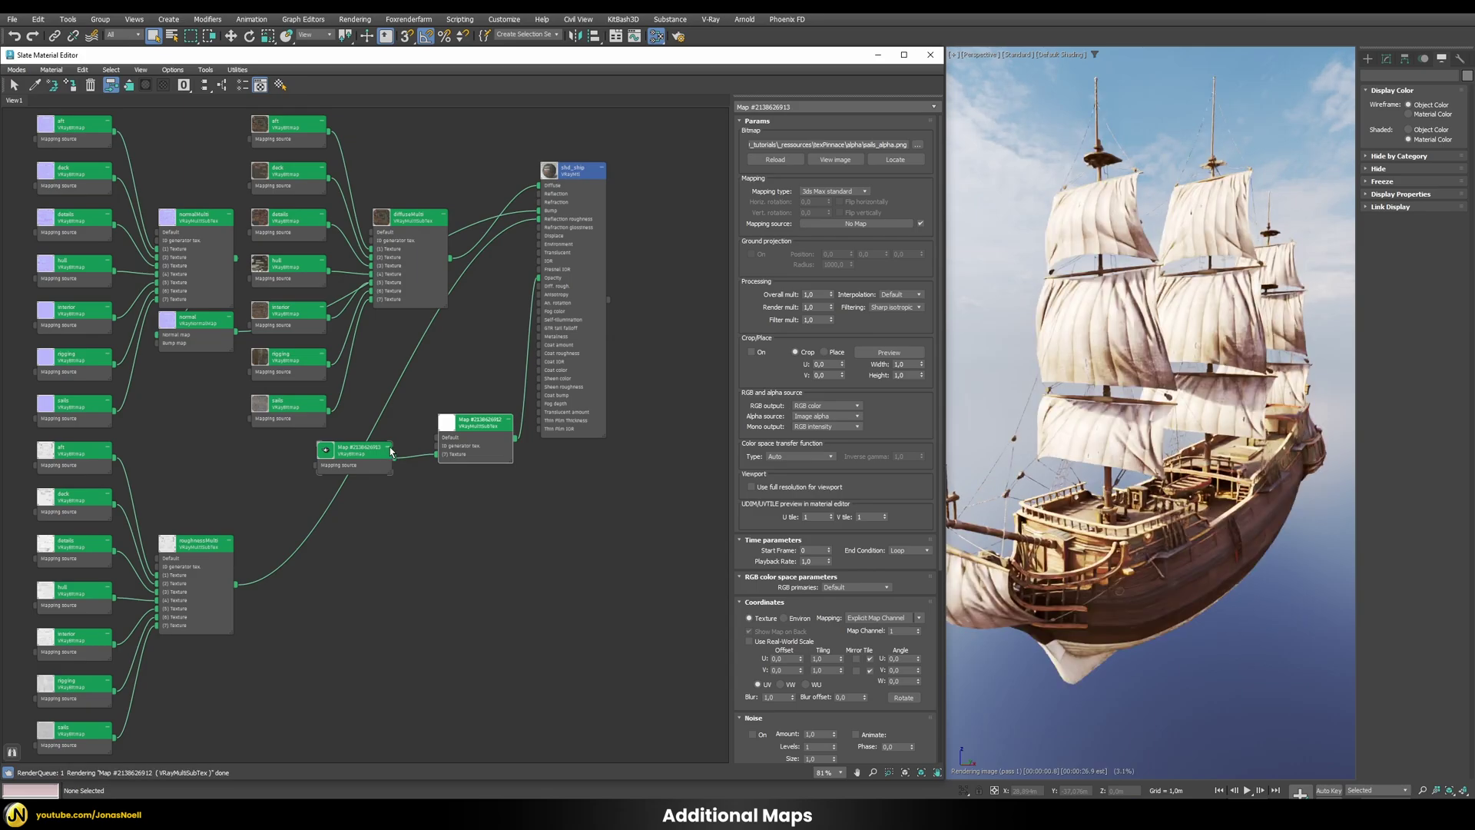
scroll(1071, 361, "up", 8)
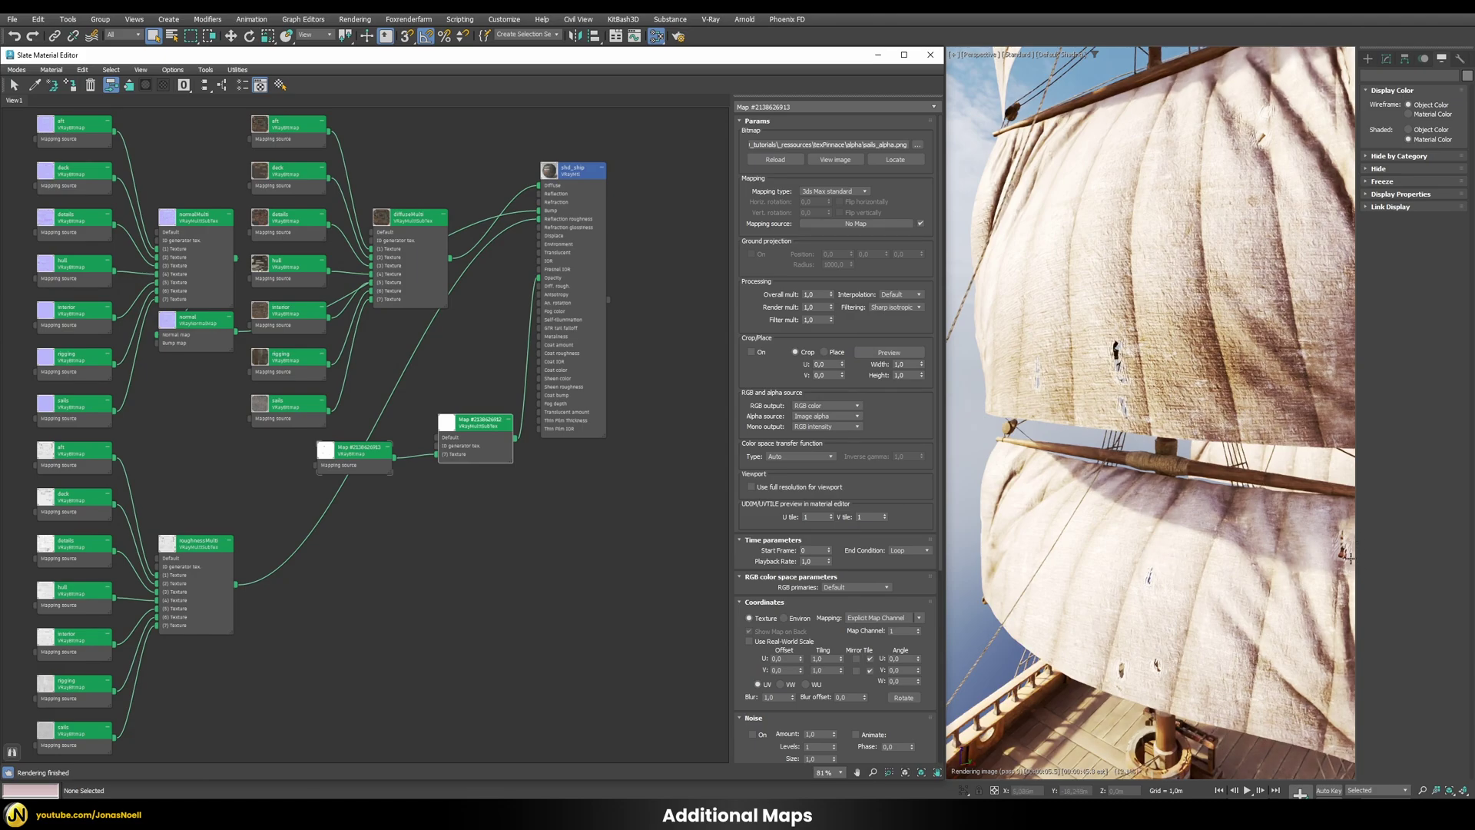
scroll(1083, 538, "down", 10)
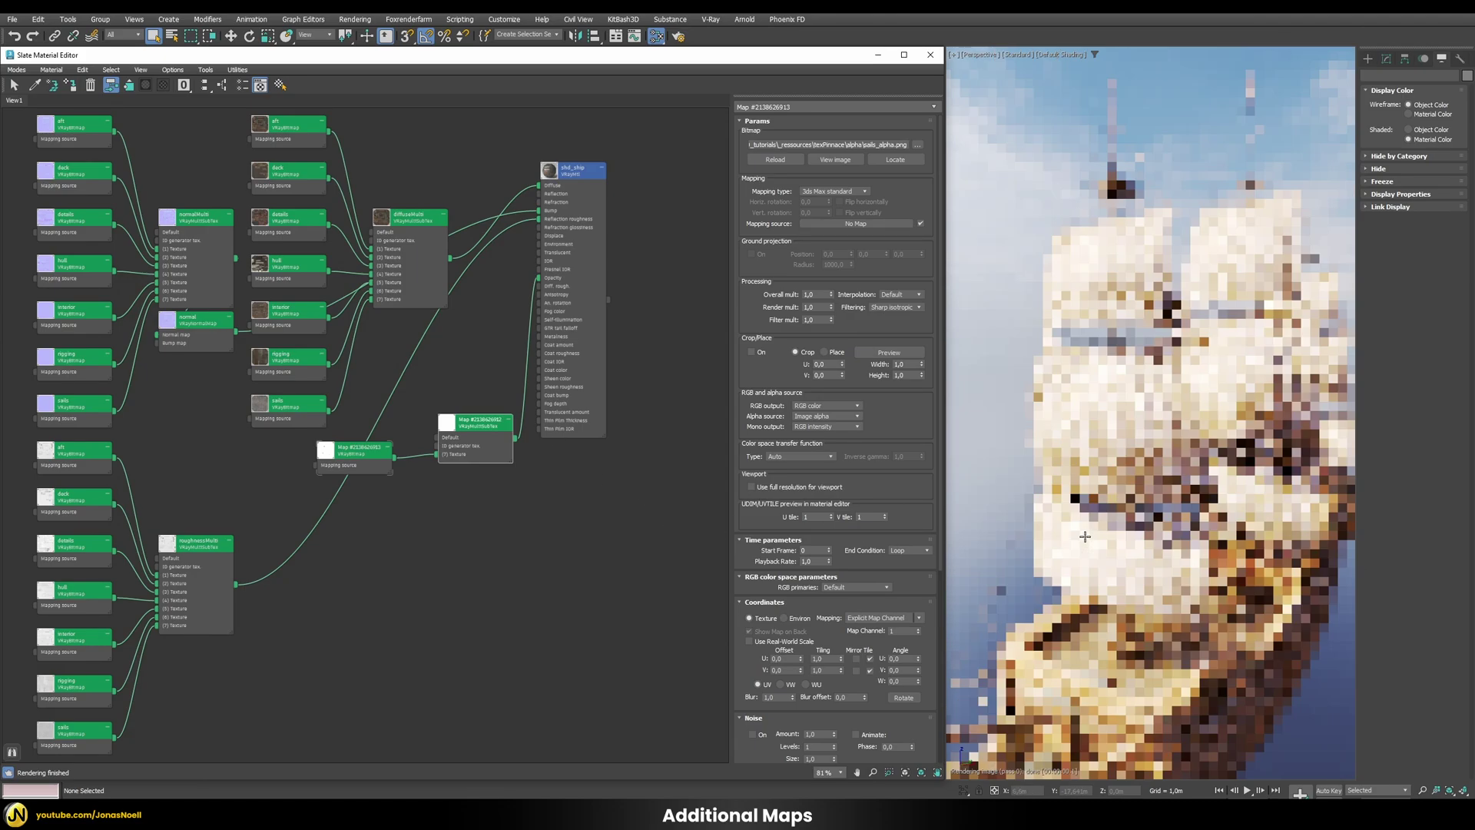
scroll(1091, 503, "down", 3)
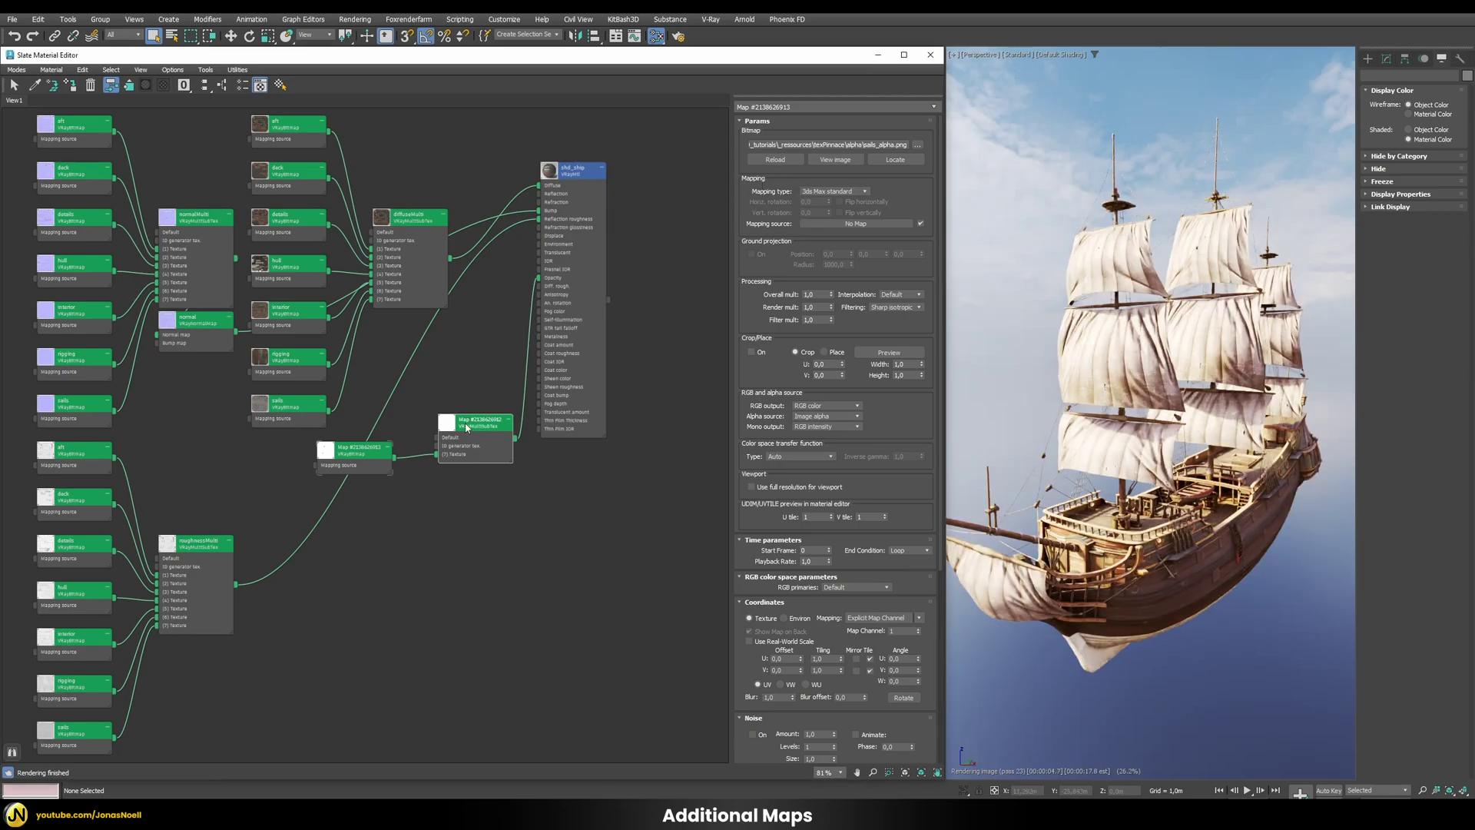
double_click(467, 427)
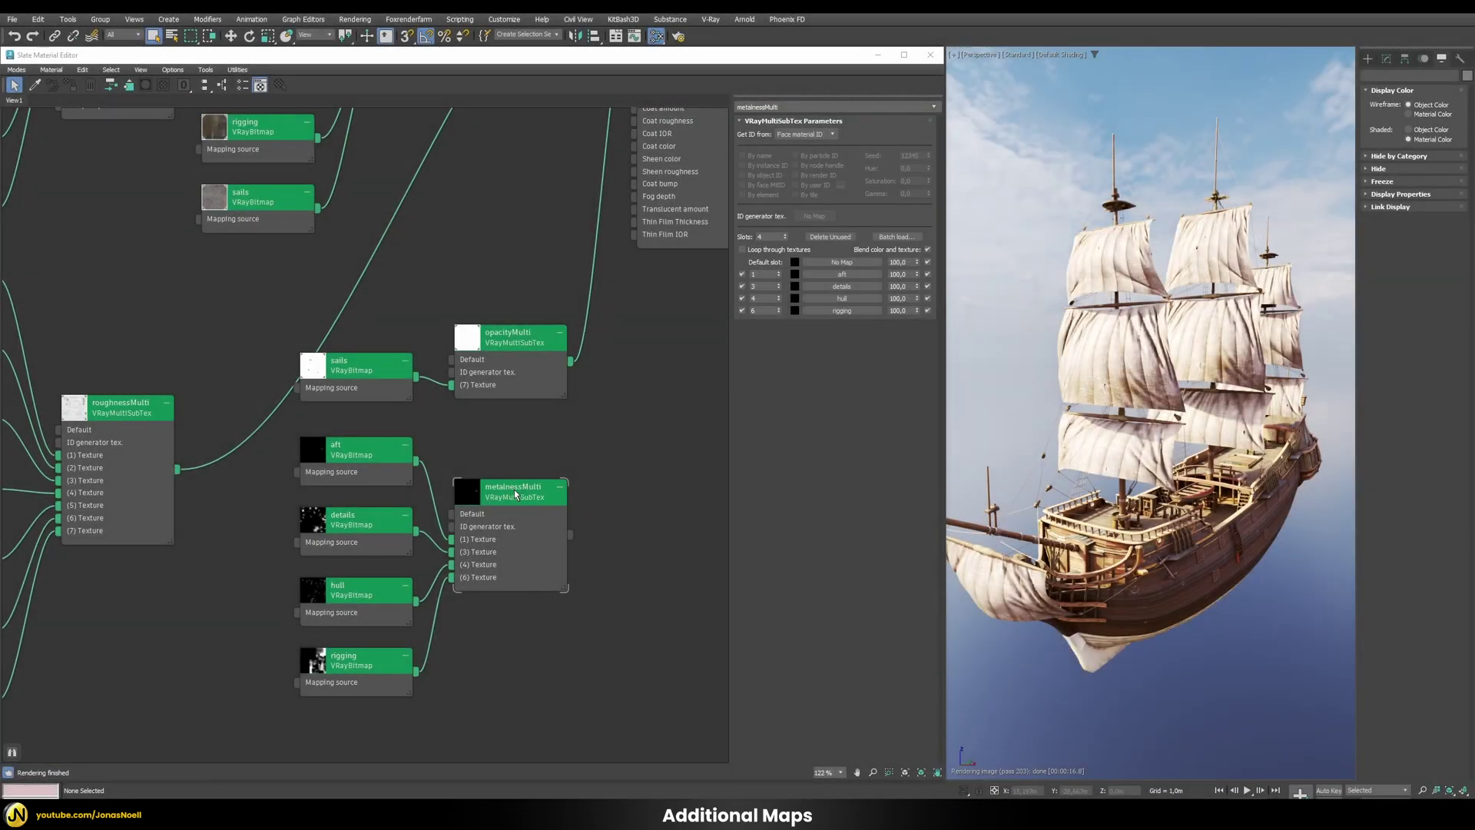
Connect the metalnessMulti map to the Metalness input of the shd_ship material.
left_click(515, 494)
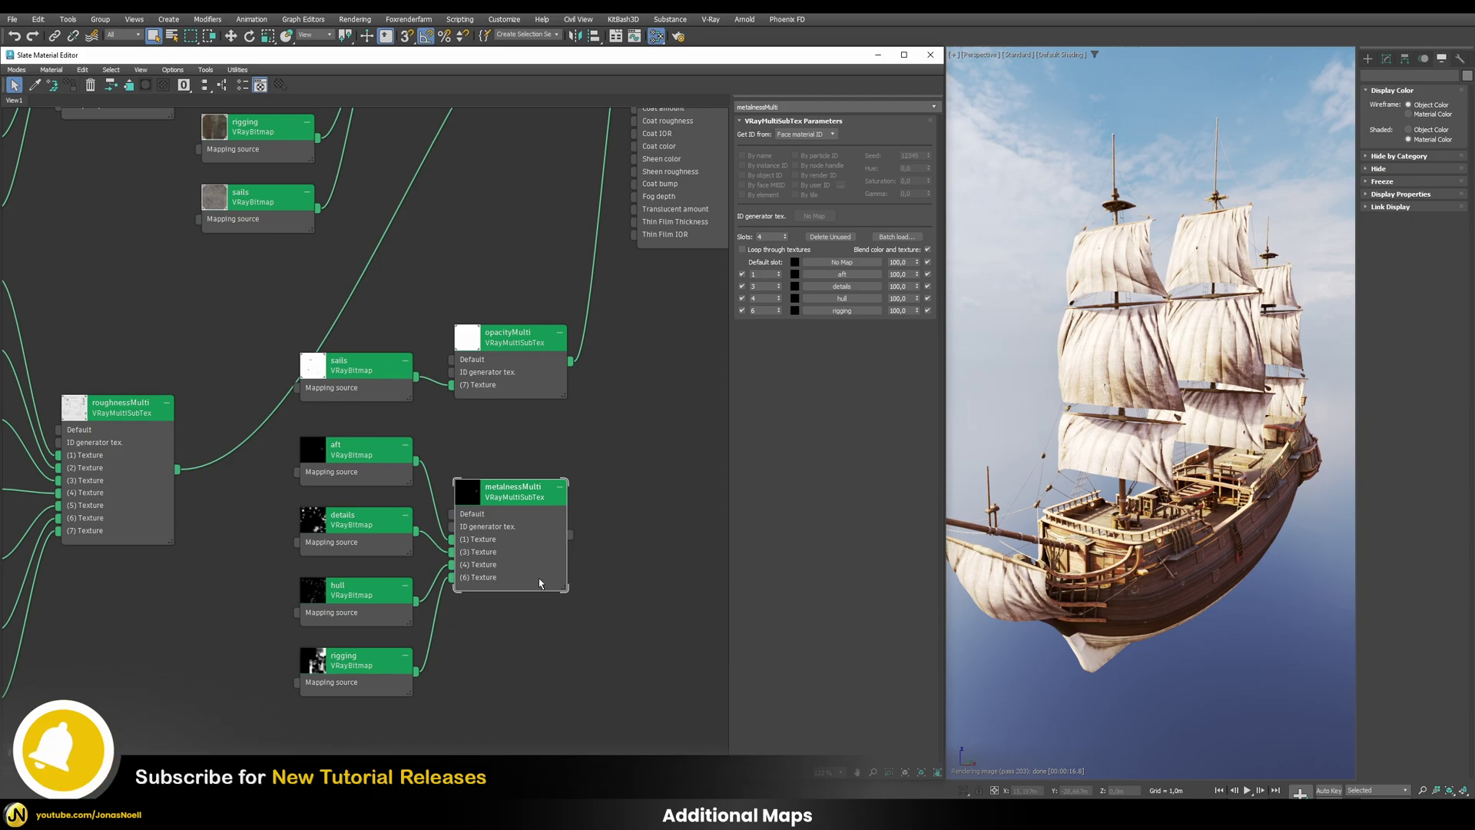
scroll(542, 584, "down", 2)
scroll(646, 434, "down", 1)
double_click(647, 230)
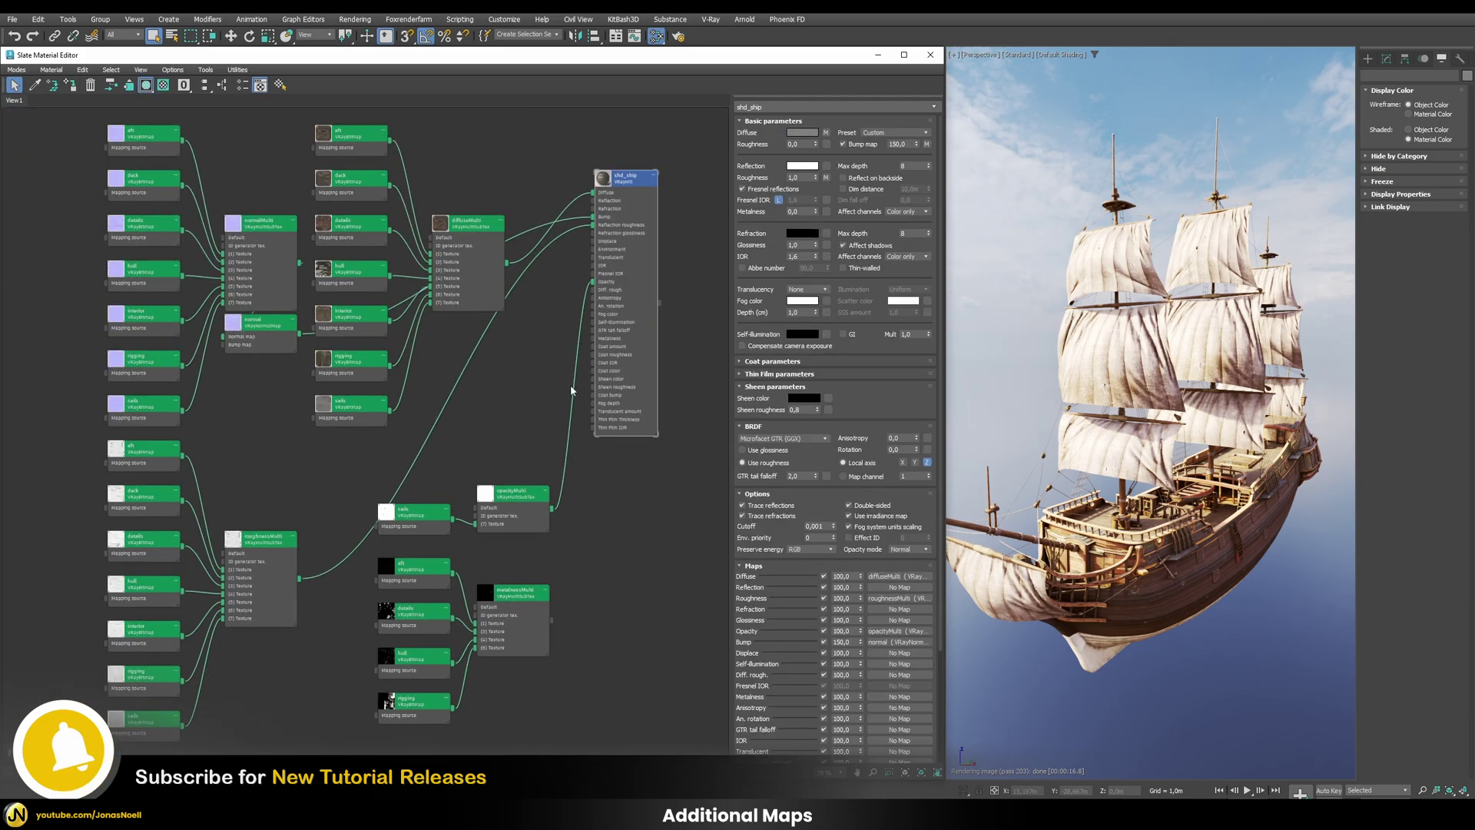
left_click_drag(550, 619, 828, 214)
left_click(453, 457)
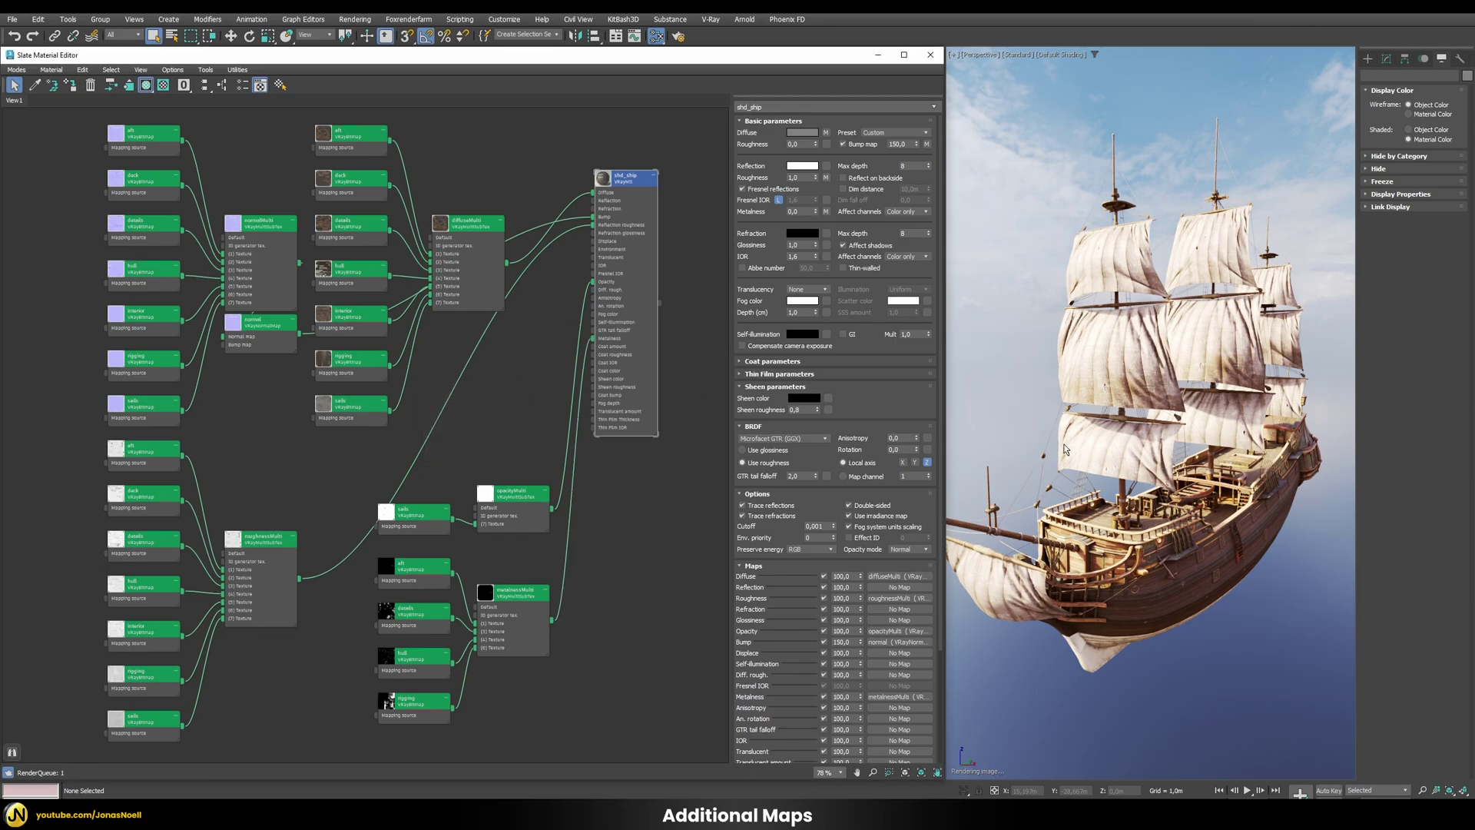